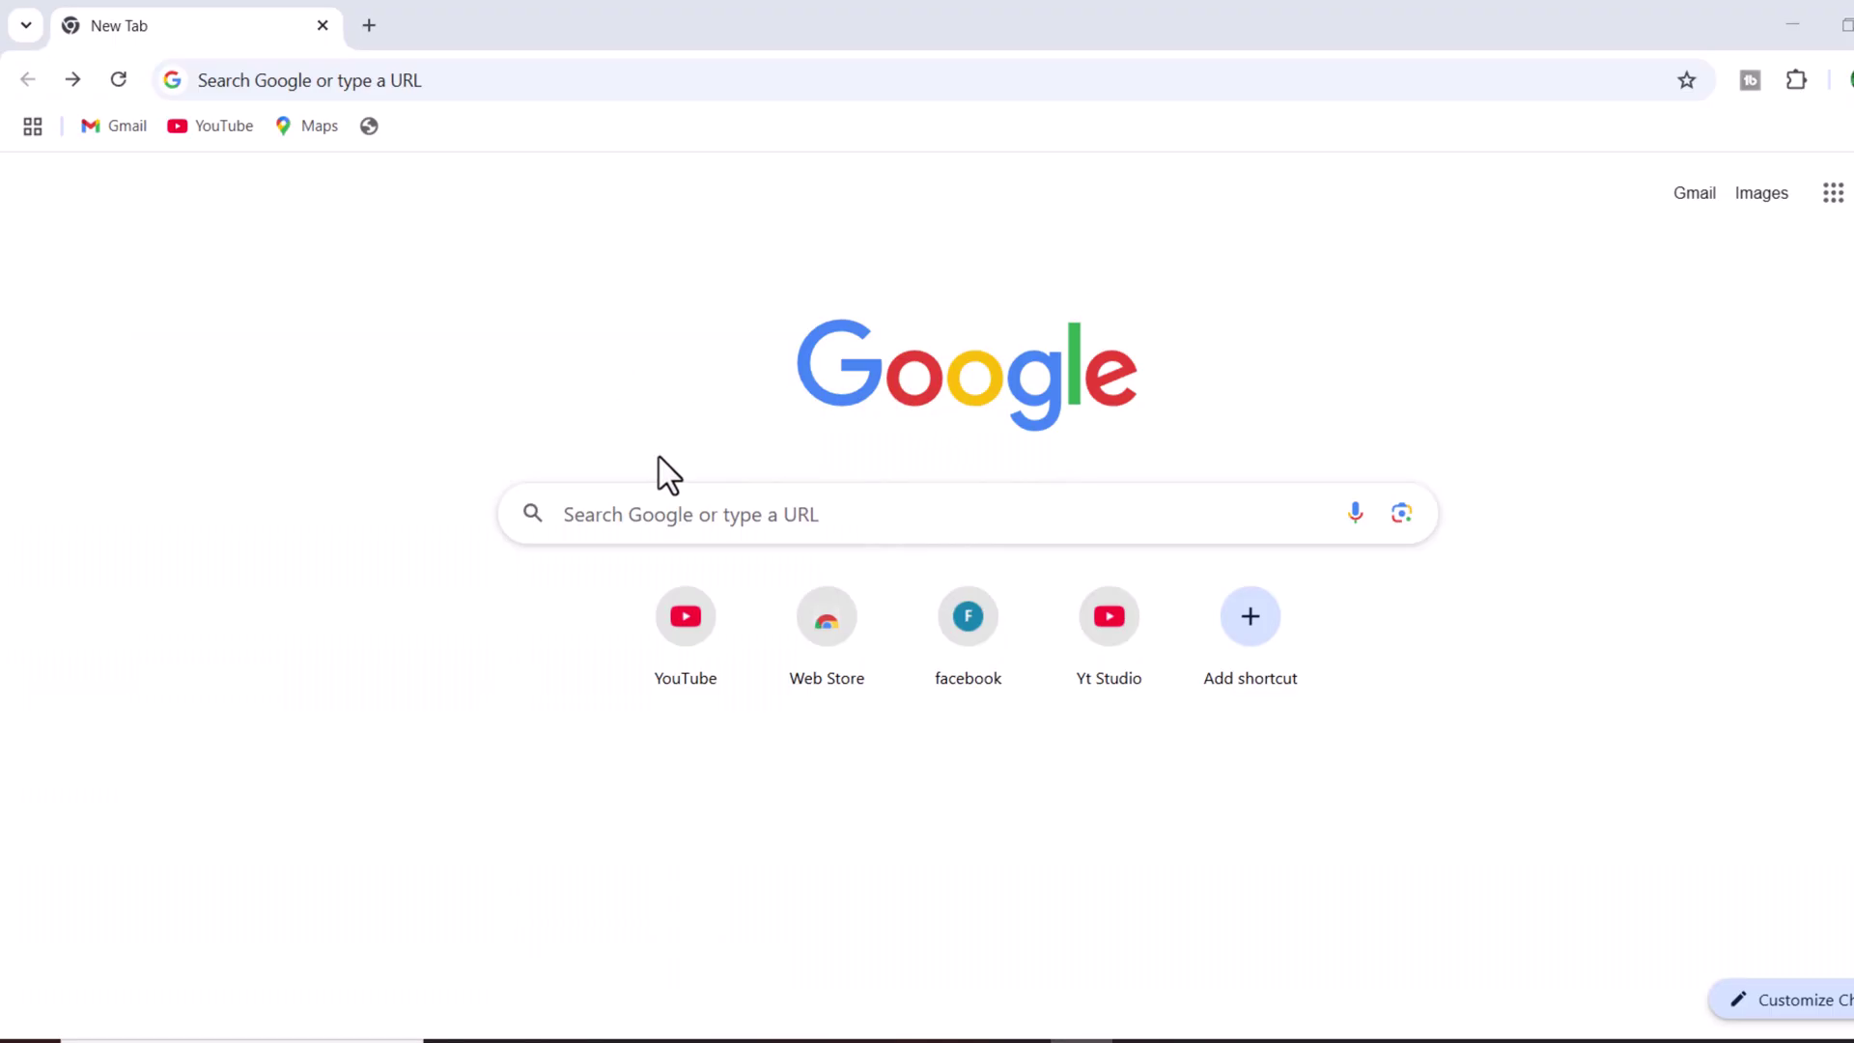
Run a Google search for 'answerthis ai'
{"action": "left_click", "coordinate": [650, 511]}
{"action": "type", "text": "a"}
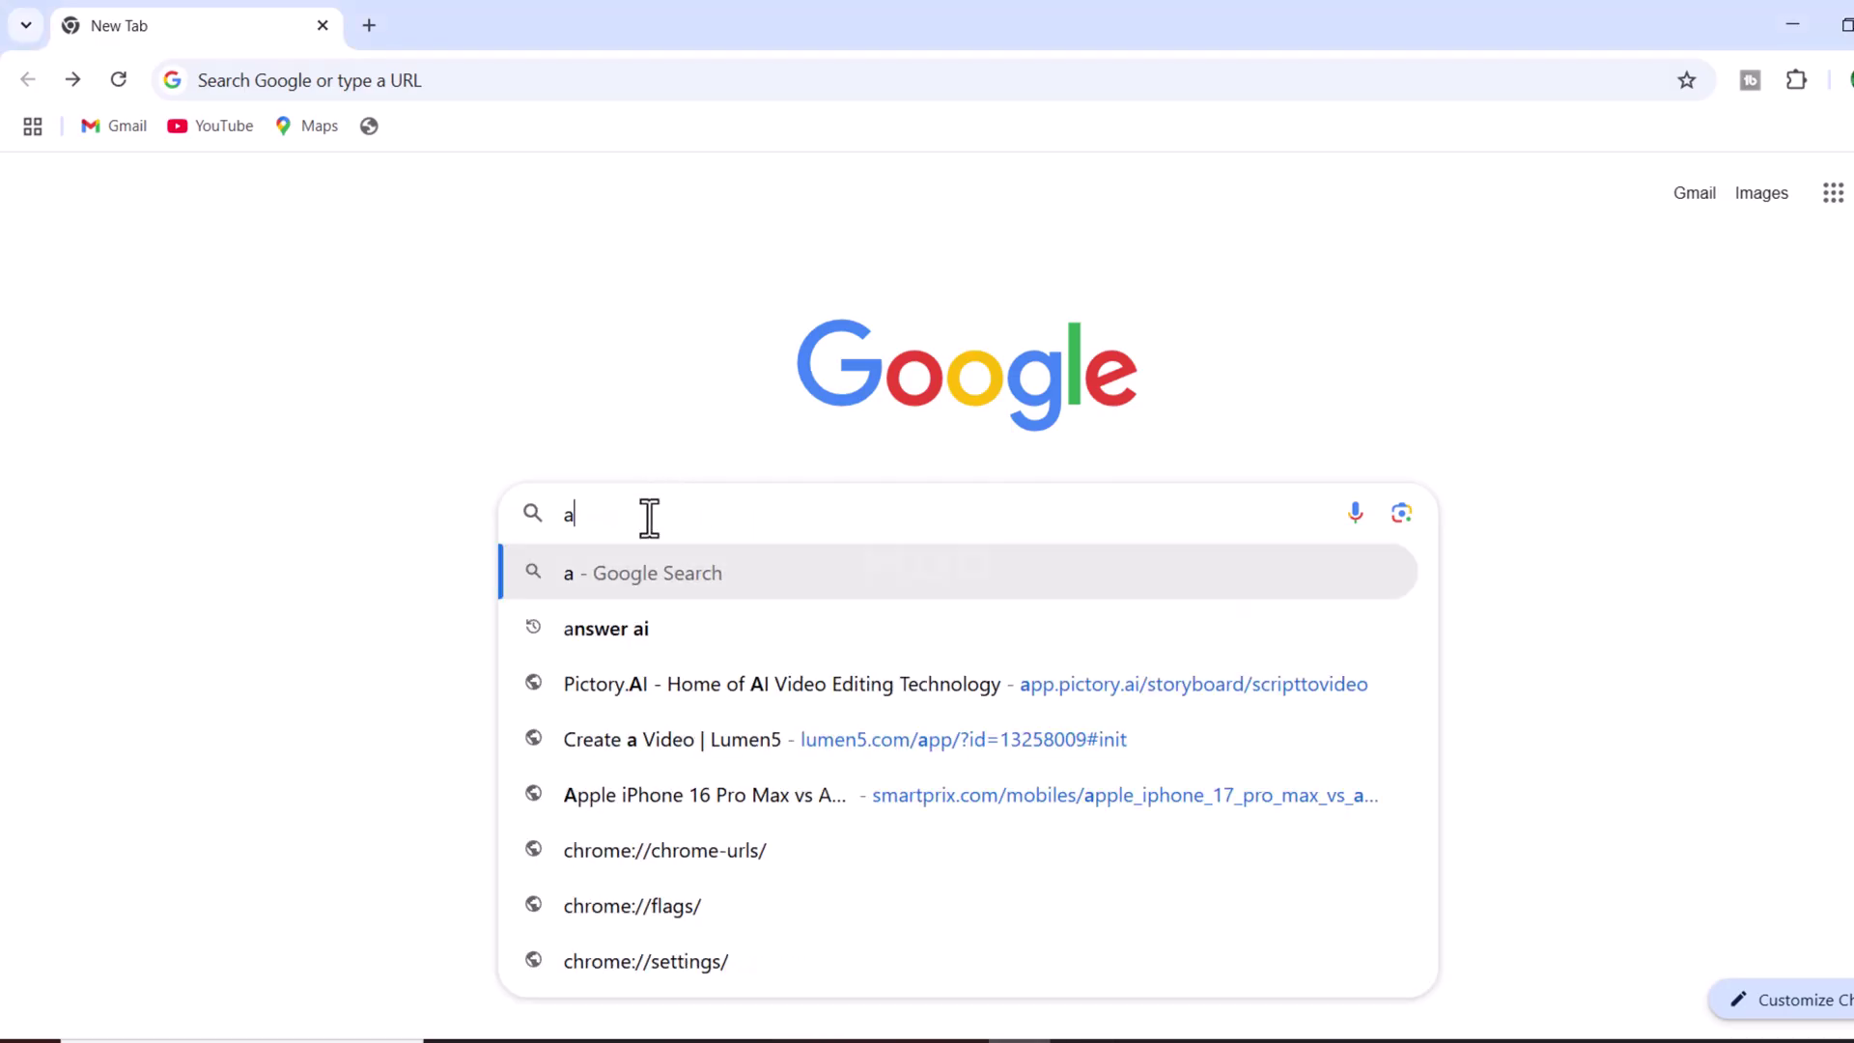
{"action": "type", "text": "nswerthis"}
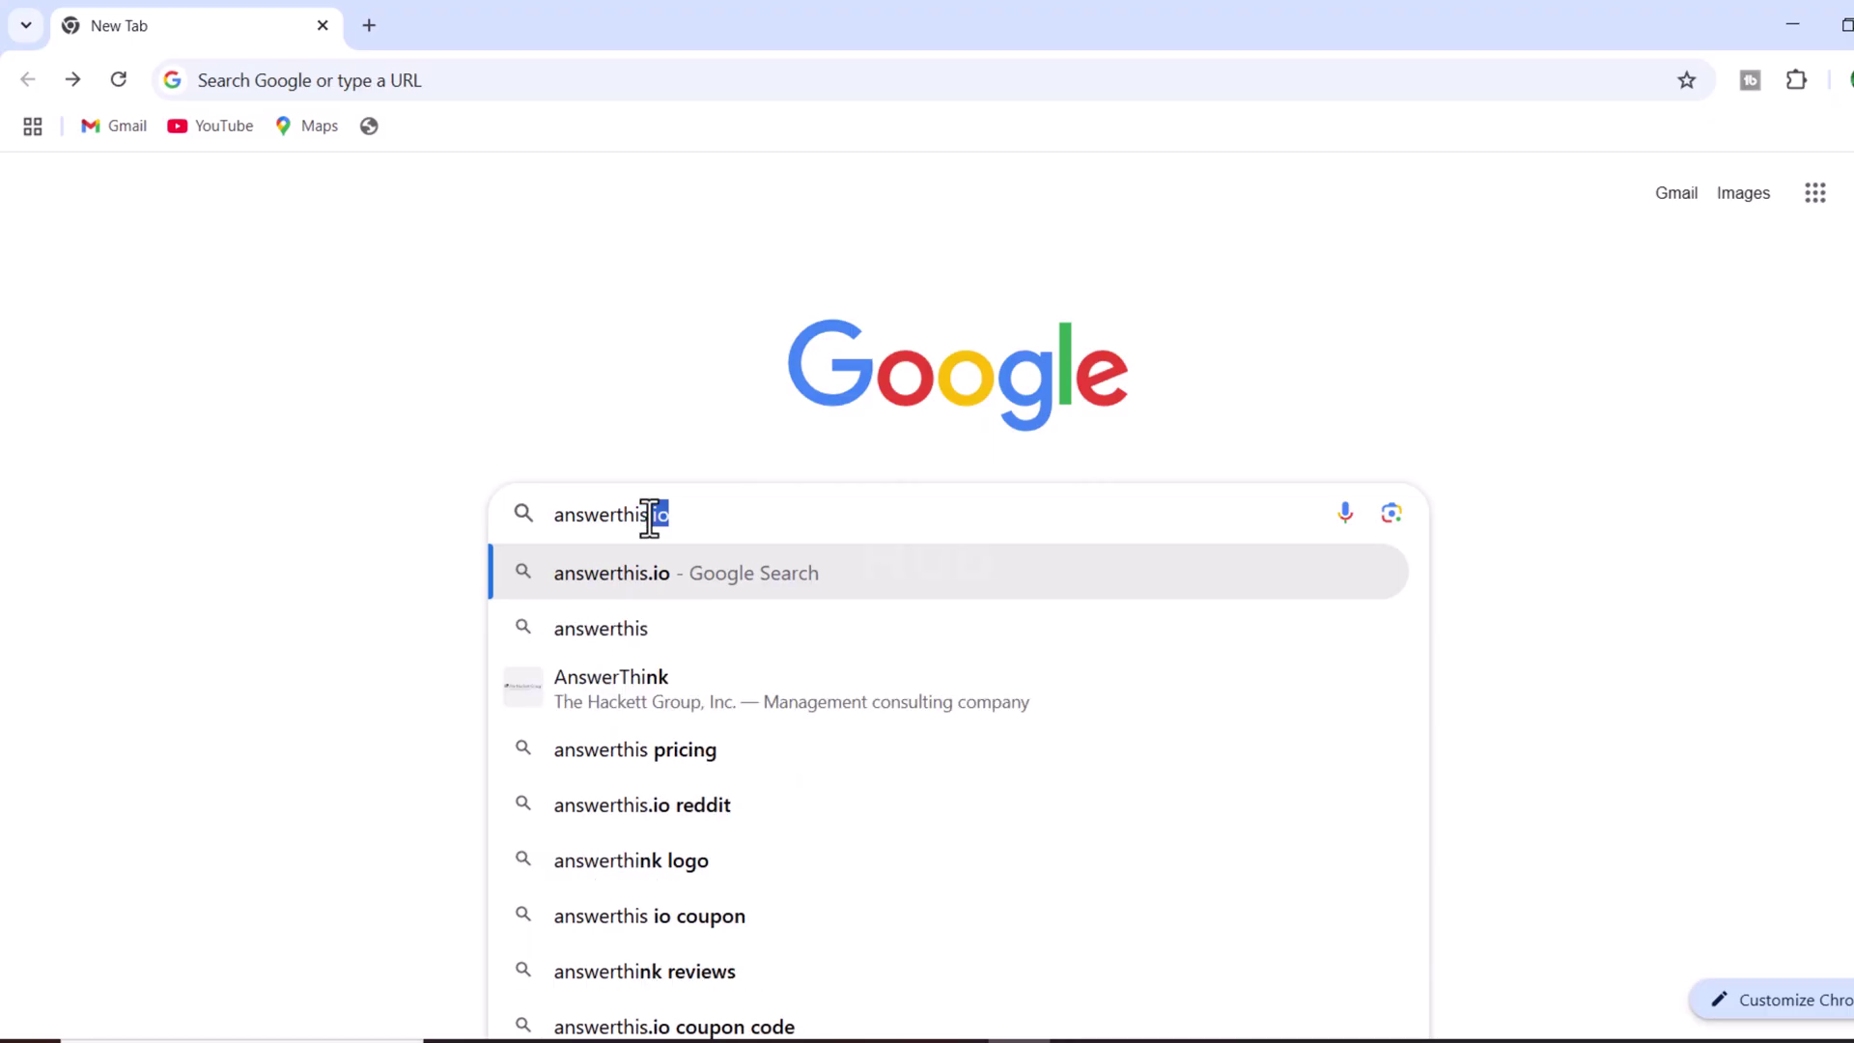
{"action": "key", "text": "BackSpace"}
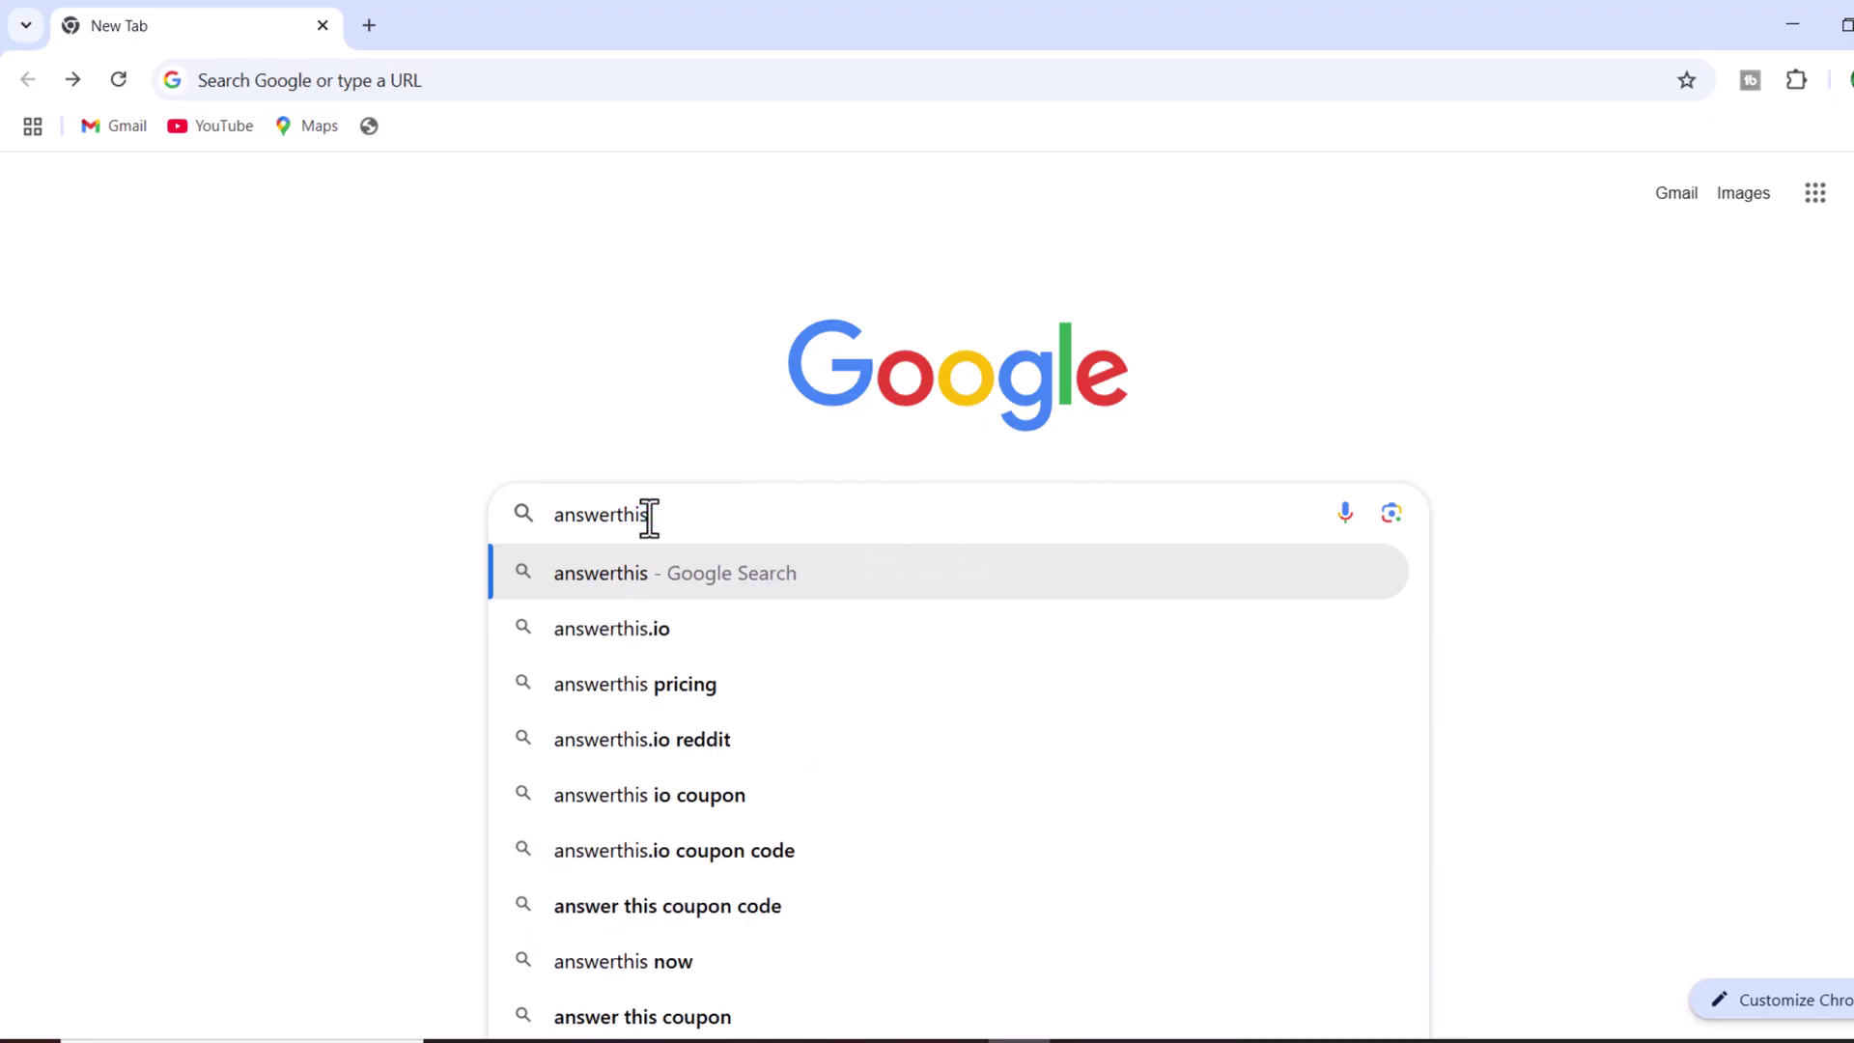
{"action": "type", "text": "ai"}
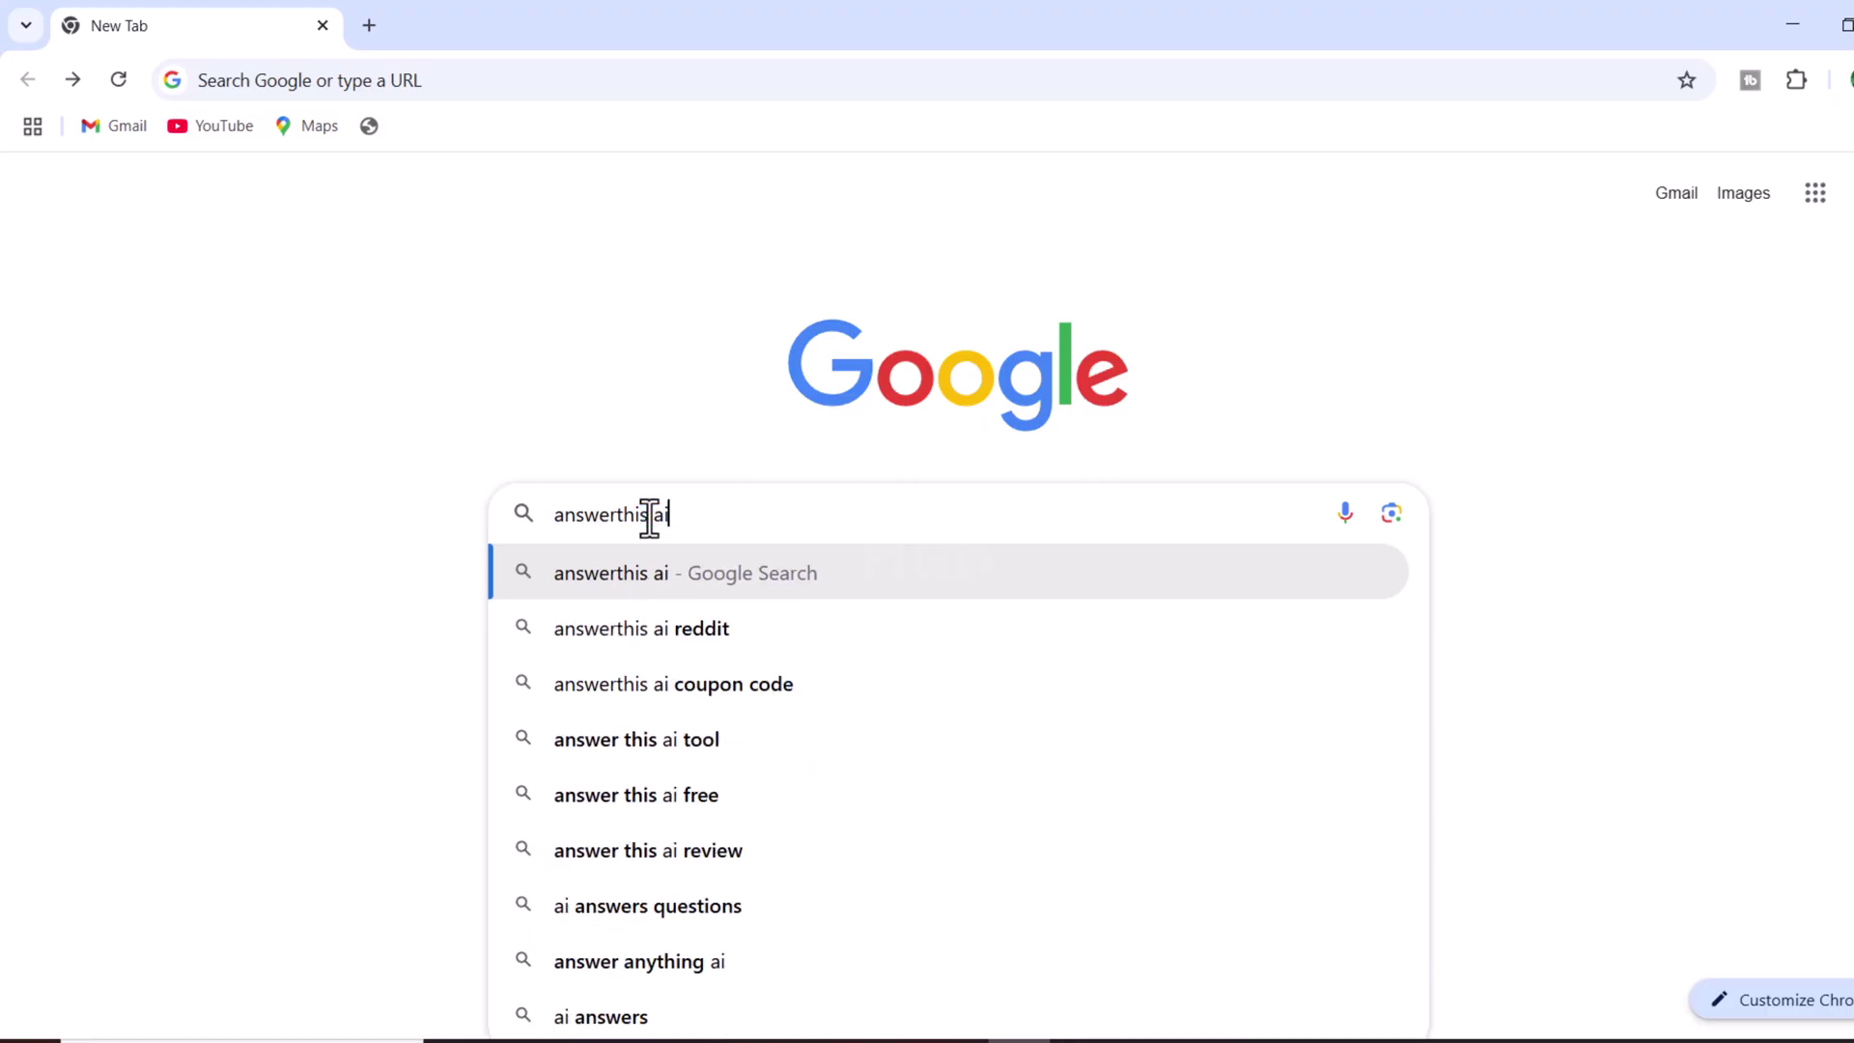
{"action": "key", "text": "Return"}
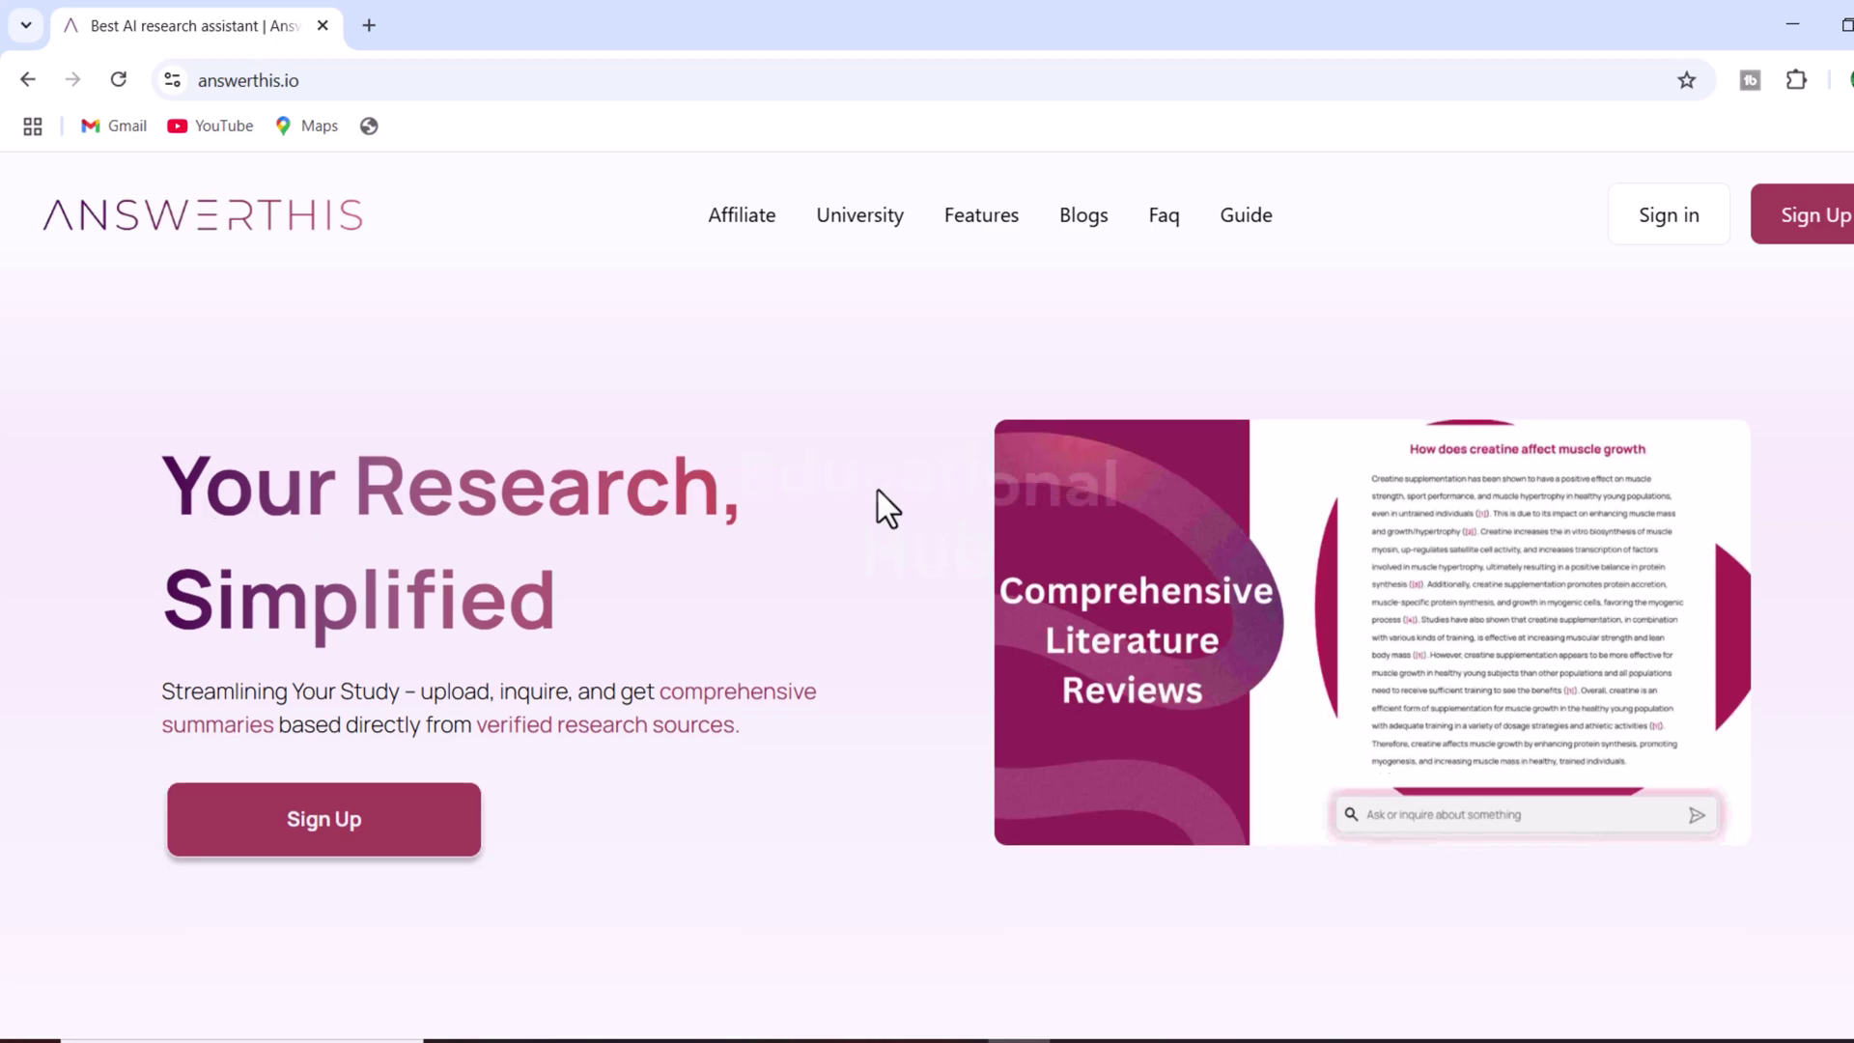
{"action": "scroll", "coordinate": [887, 507], "scroll_direction": "down", "scroll_amount": 6}
{"action": "scroll", "coordinate": [886, 502], "scroll_direction": "down", "scroll_amount": 4}
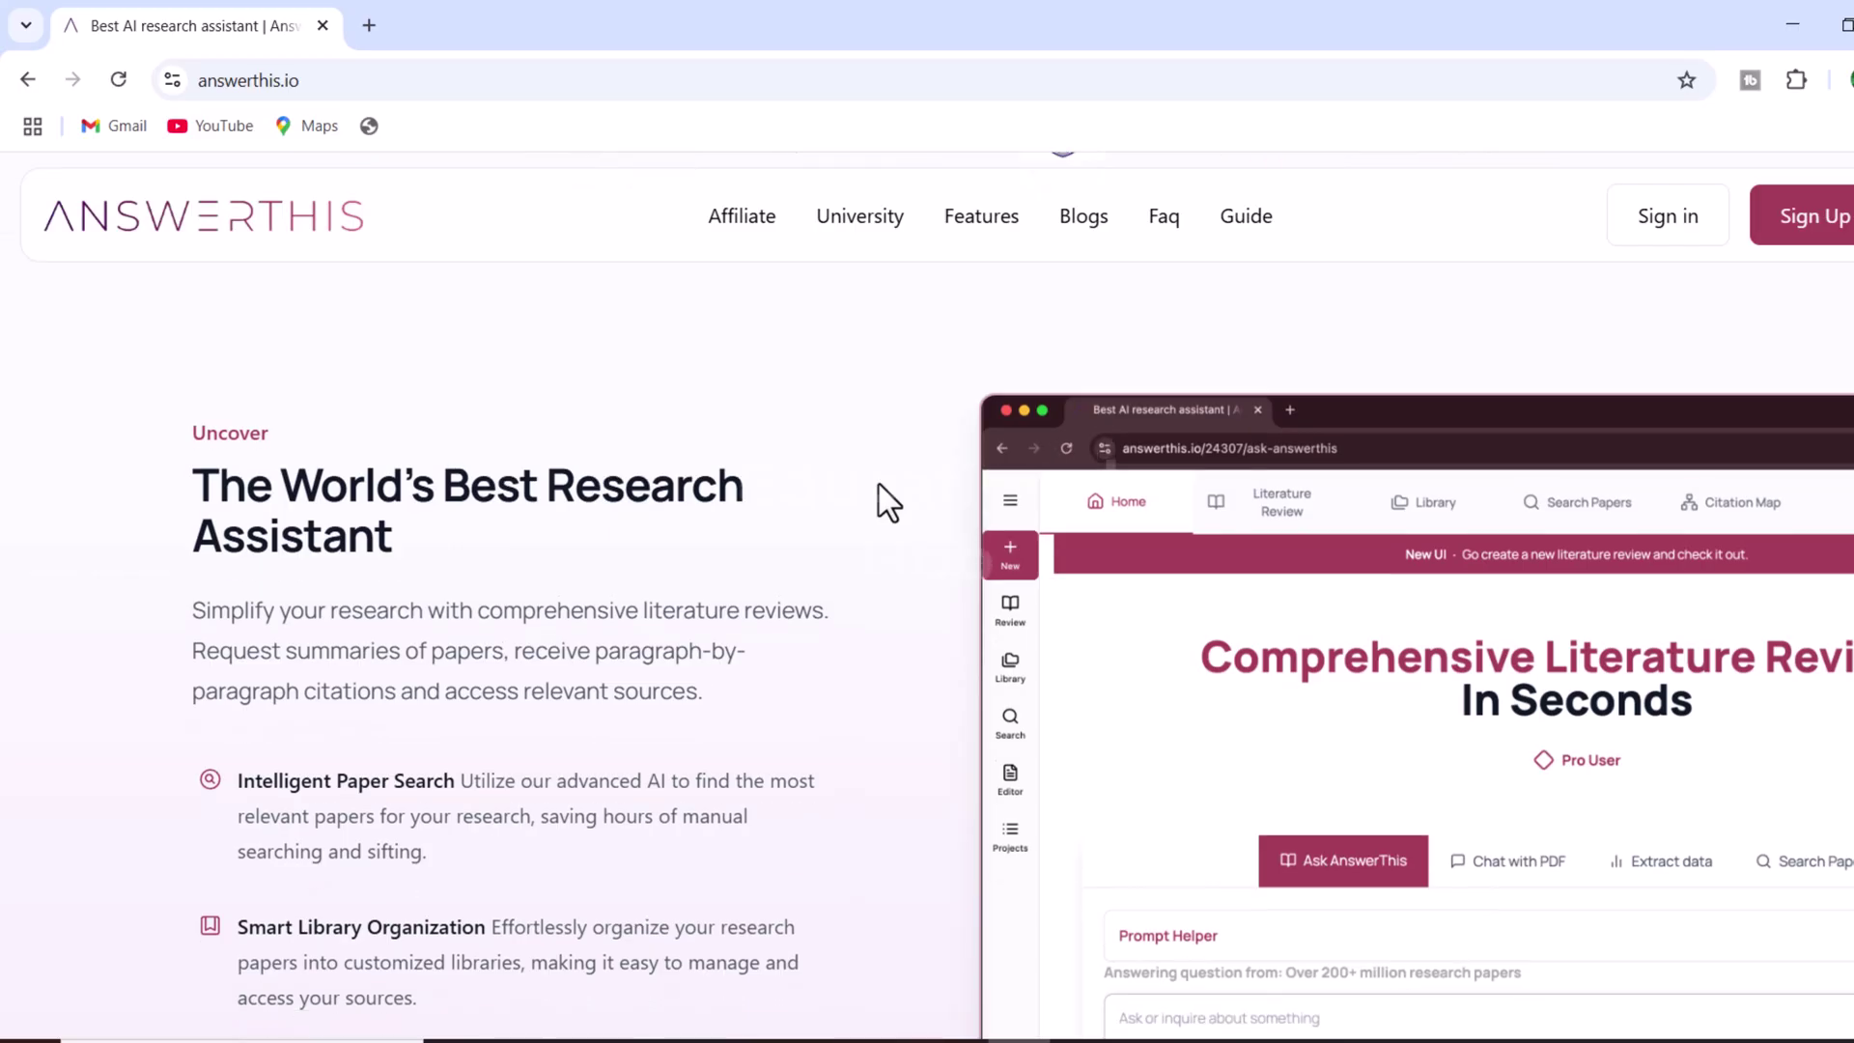
{"action": "scroll", "coordinate": [886, 502], "scroll_direction": "down", "scroll_amount": 1}
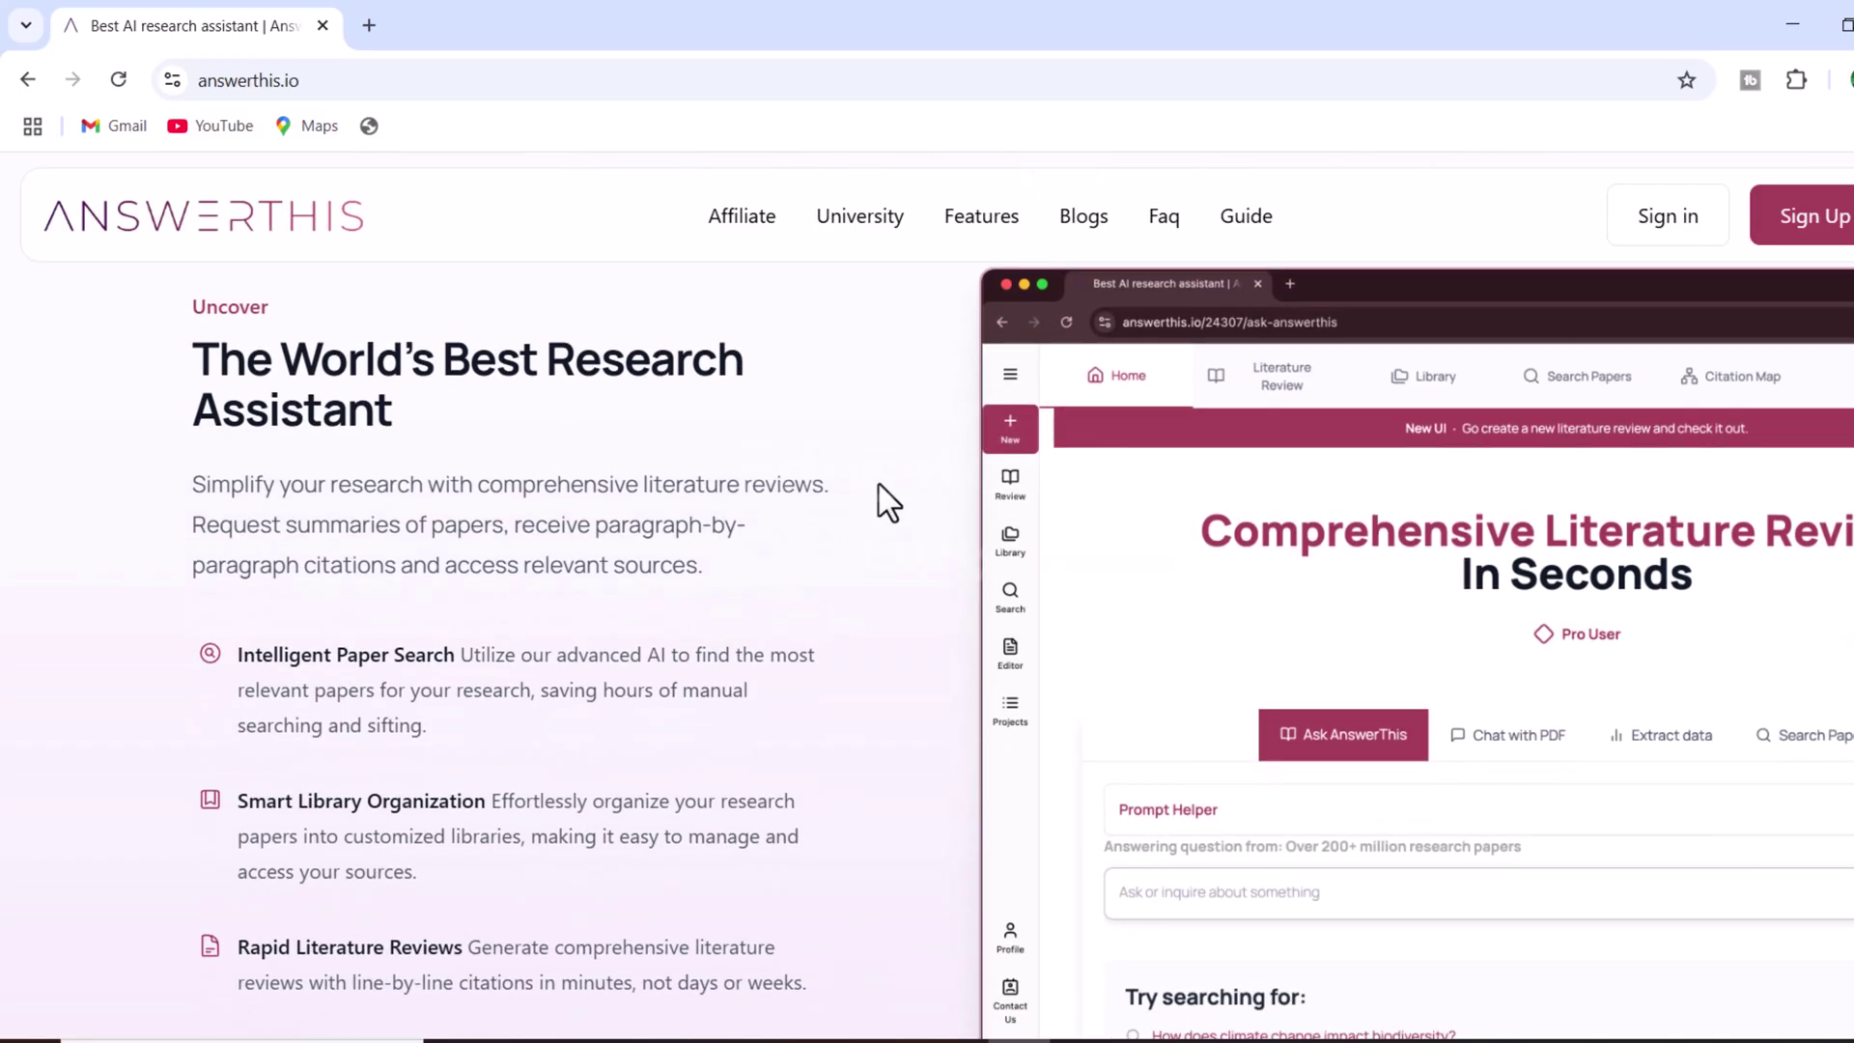
{"action": "scroll", "coordinate": [886, 502], "scroll_direction": "down", "scroll_amount": 2}
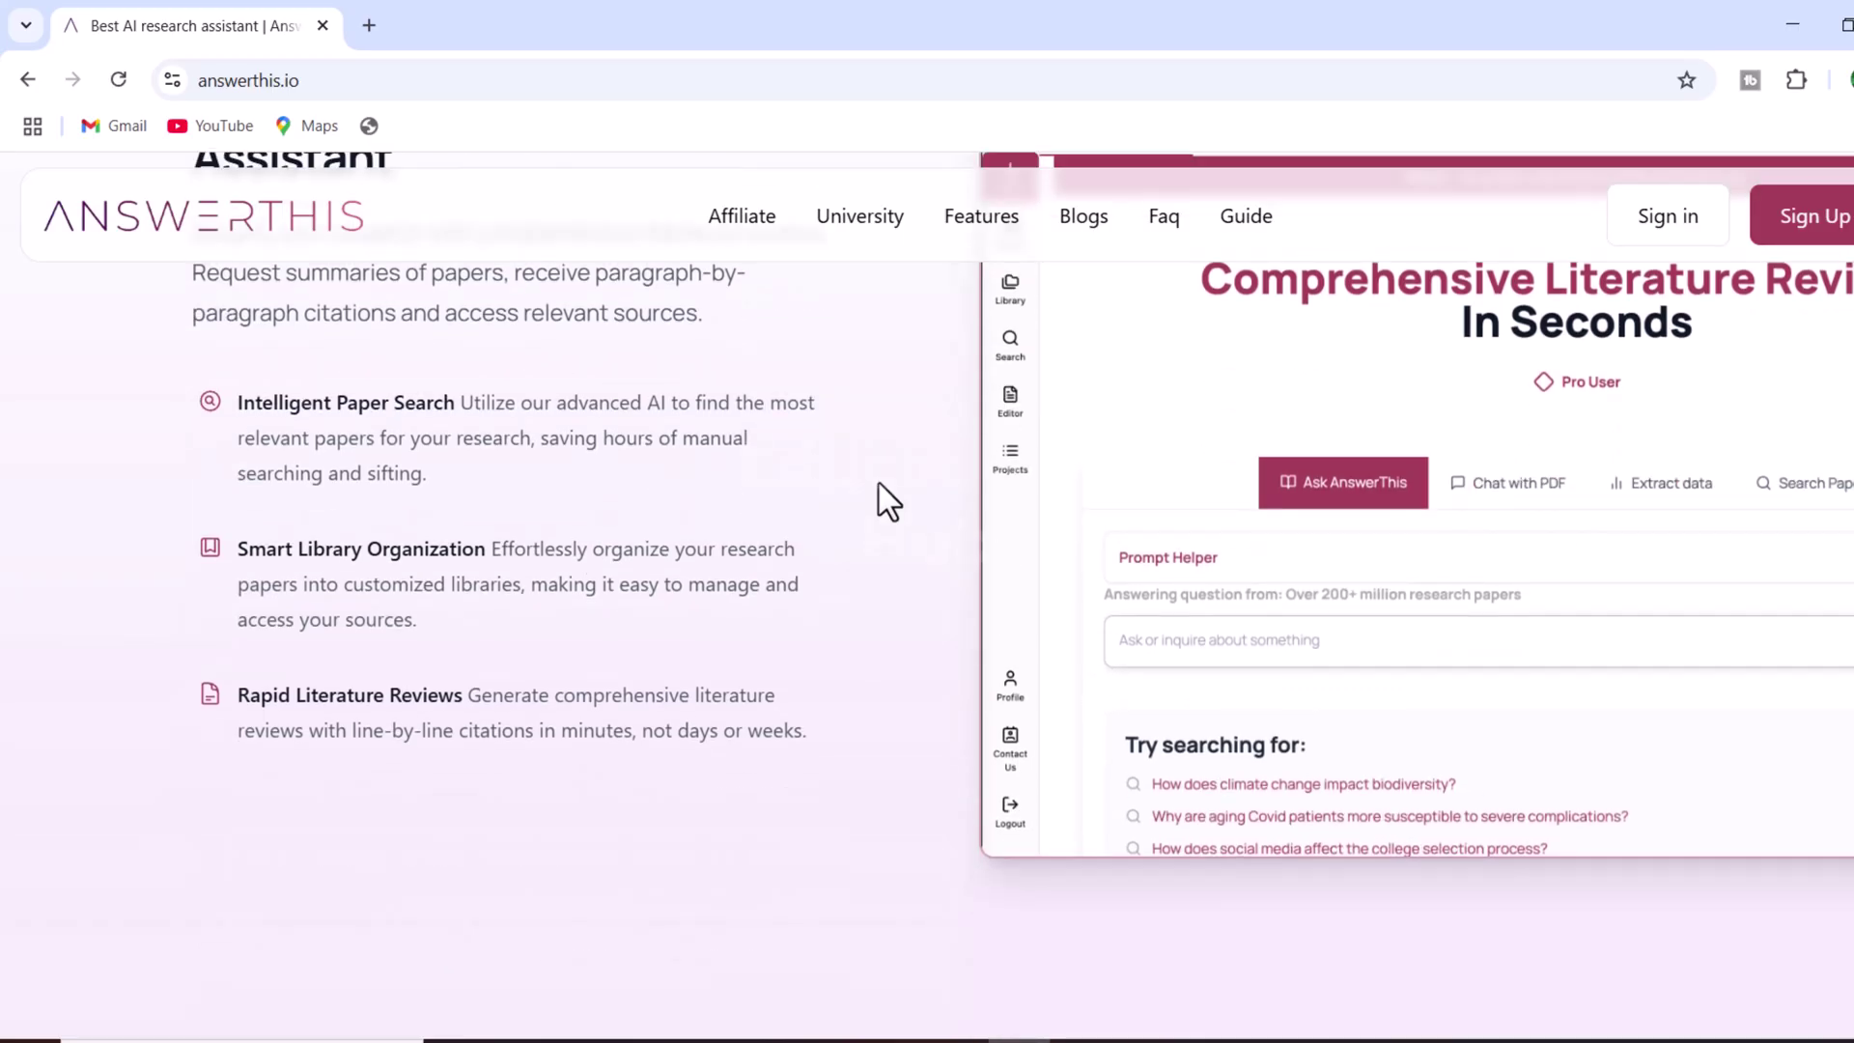
{"action": "scroll", "coordinate": [886, 502], "scroll_direction": "down", "scroll_amount": 6}
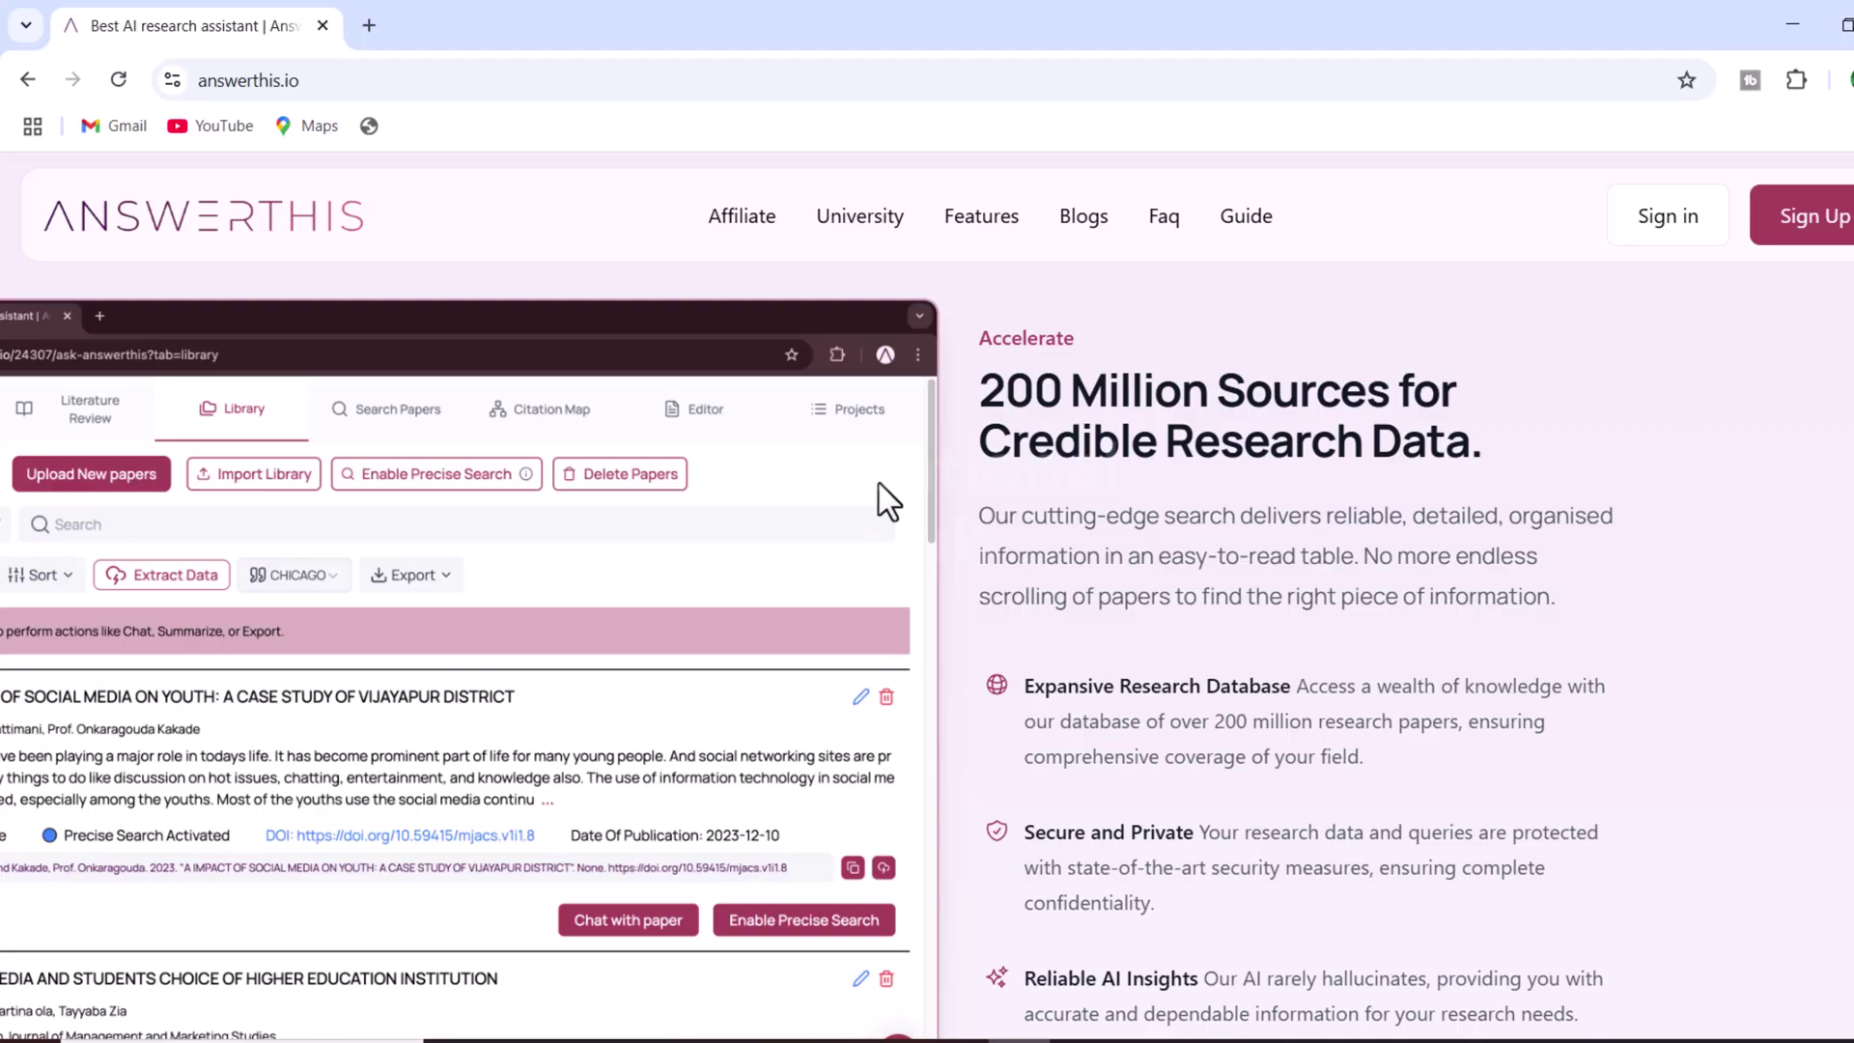
{"action": "scroll", "coordinate": [886, 503], "scroll_direction": "down", "scroll_amount": 6}
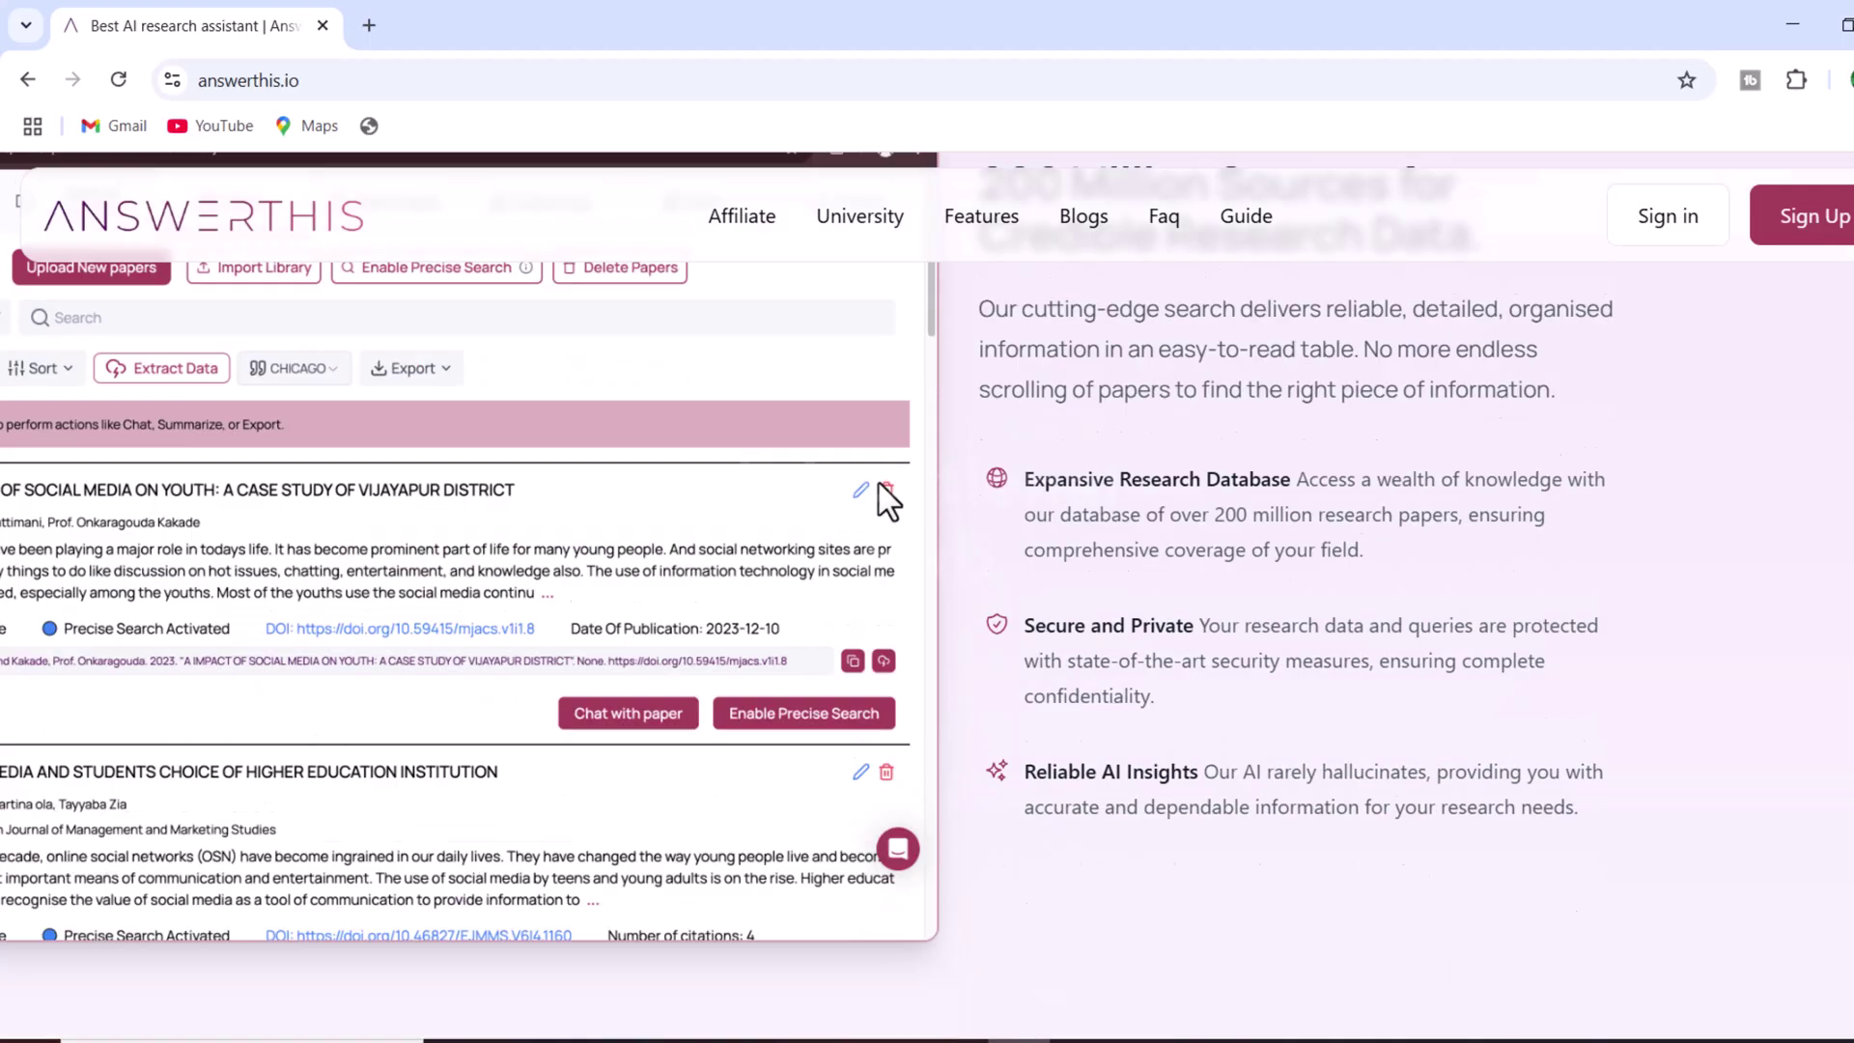
{"action": "scroll", "coordinate": [886, 502], "scroll_direction": "down", "scroll_amount": 4}
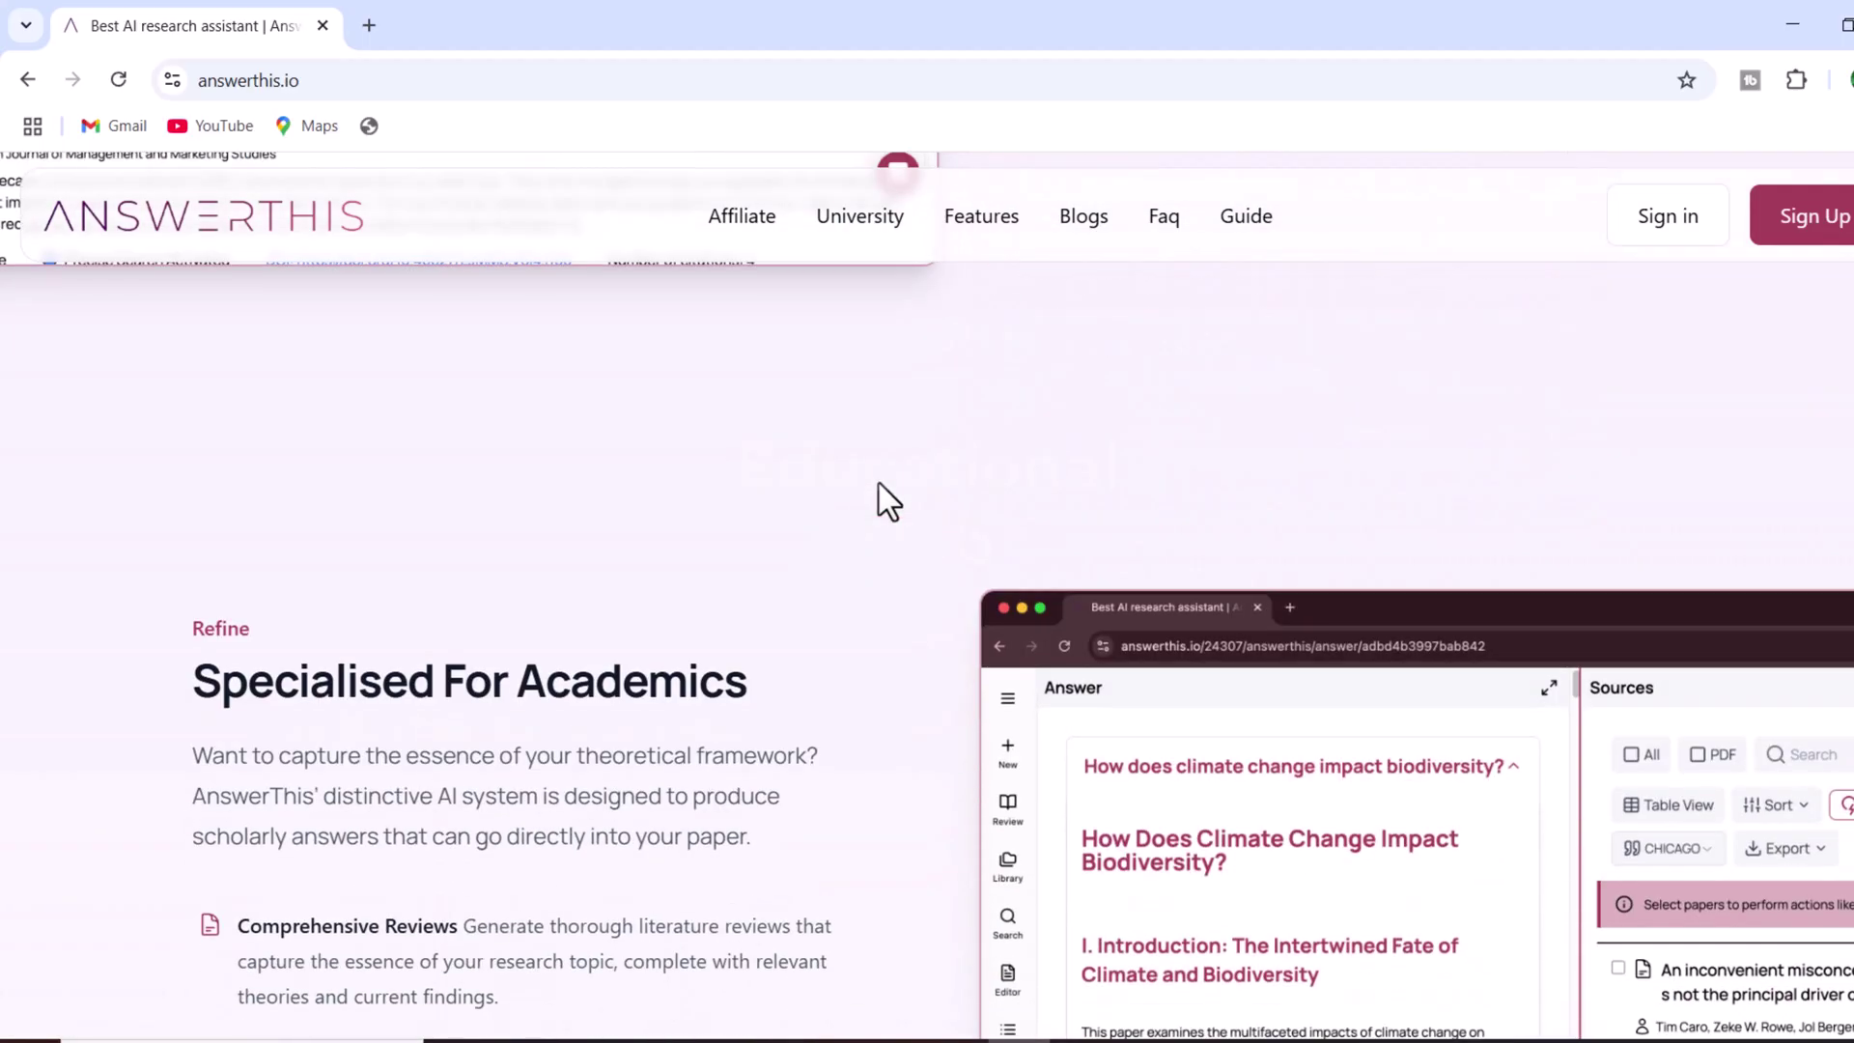
{"action": "scroll", "coordinate": [887, 502], "scroll_direction": "down", "scroll_amount": 1}
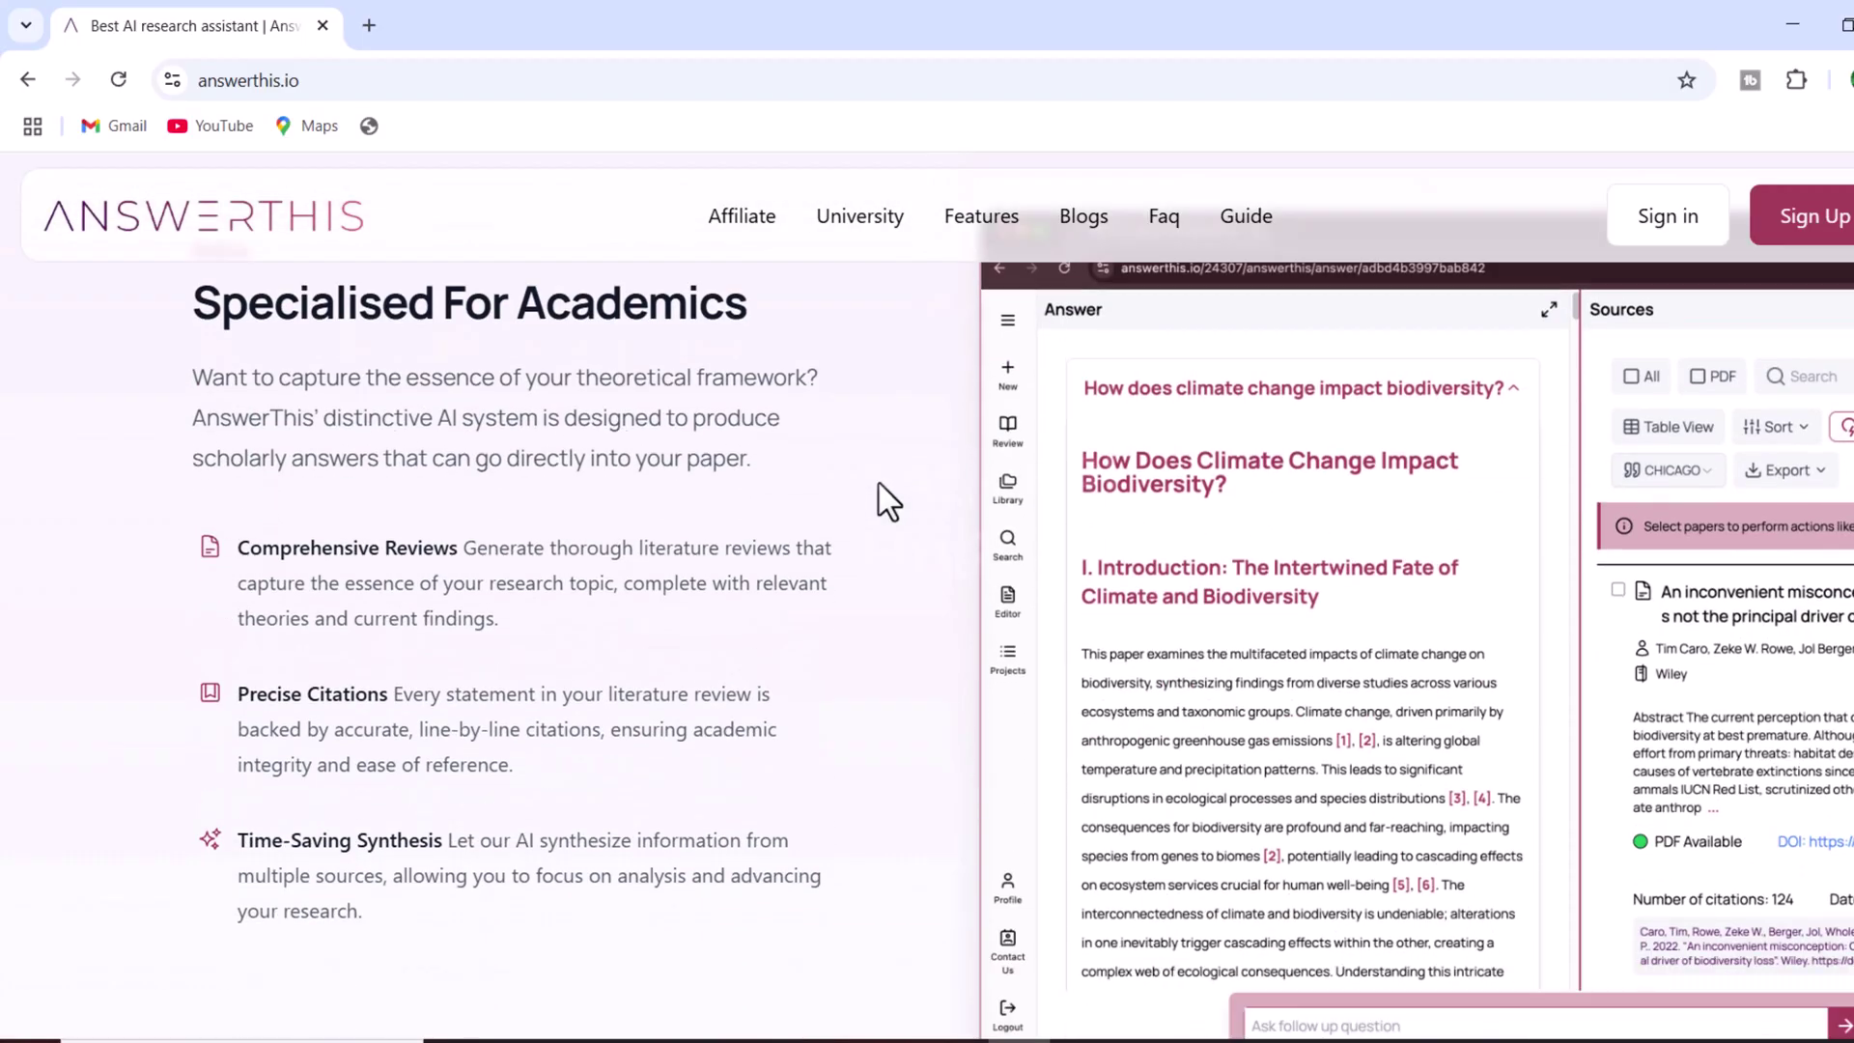
Sign in to AnswerThis with a Google account and look over the dashboard home page
{"action": "scroll", "coordinate": [881, 502], "scroll_direction": "down", "scroll_amount": 4}
{"action": "left_click", "coordinate": [1661, 220]}
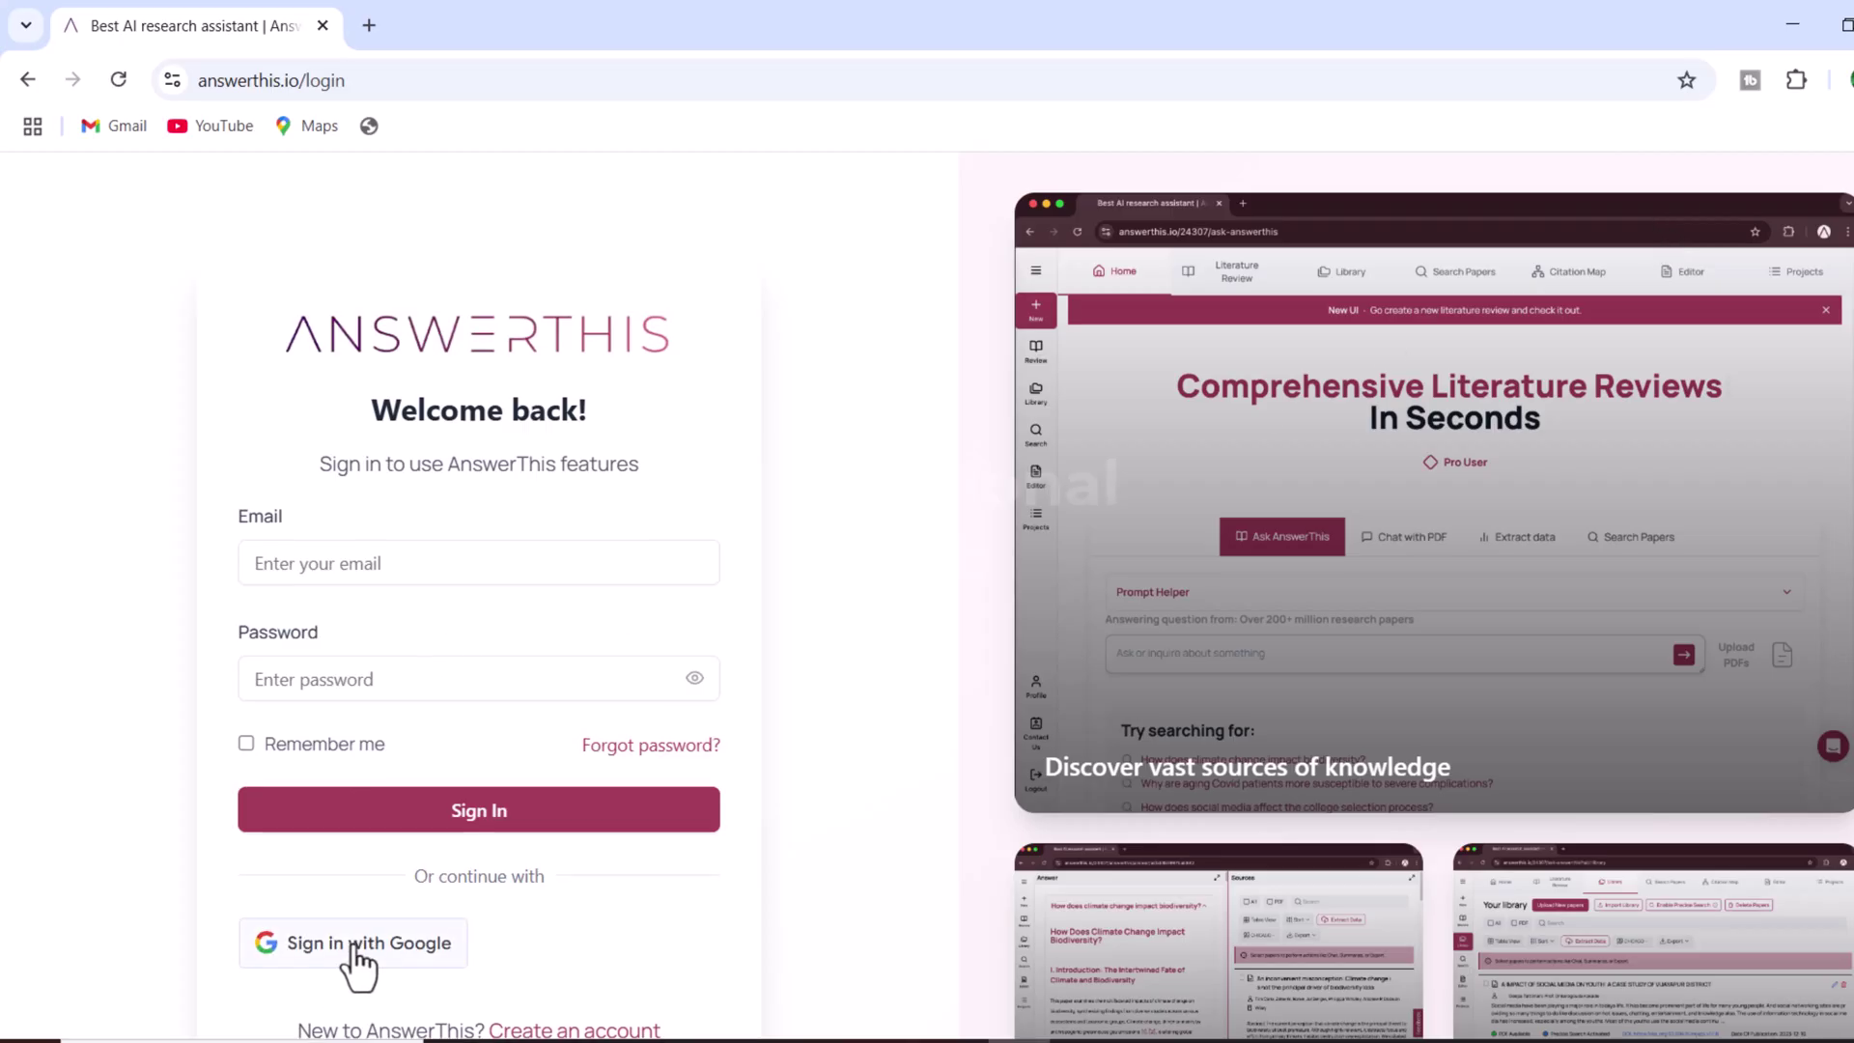
{"action": "left_click", "coordinate": [352, 951]}
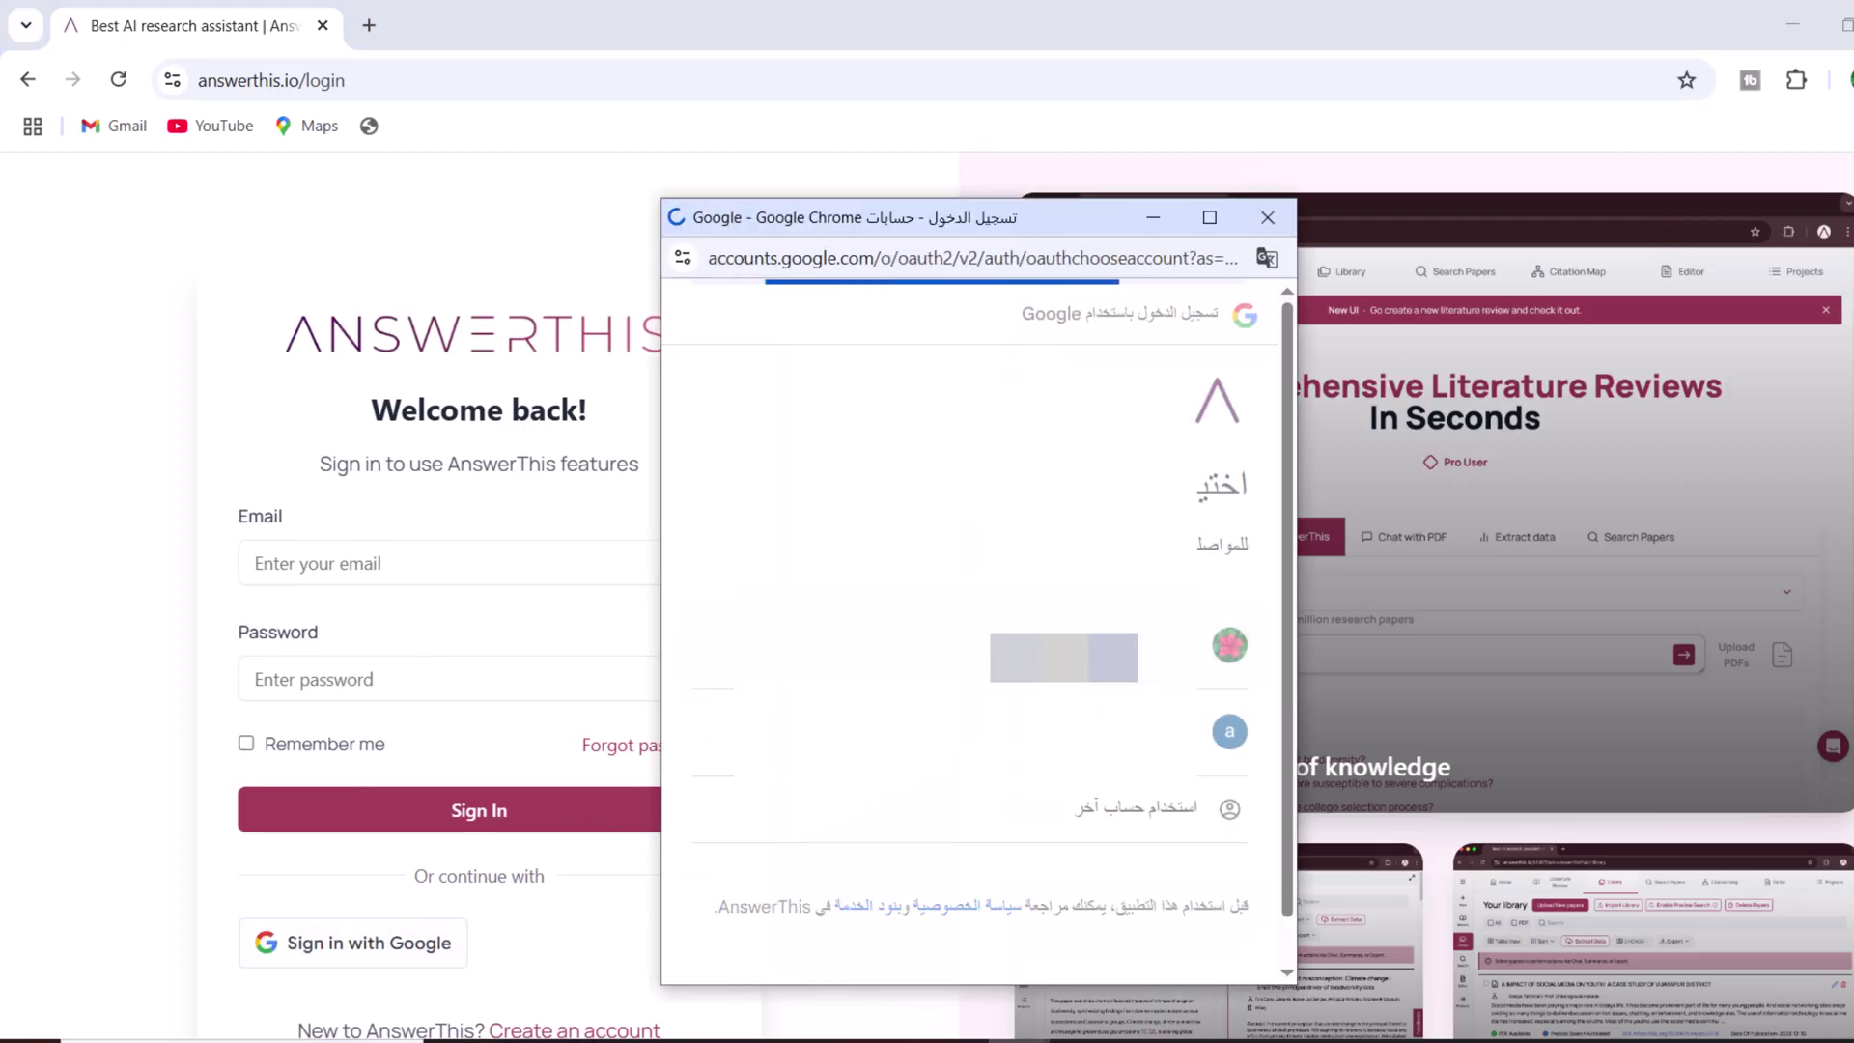
{"action": "left_click", "coordinate": [1067, 827]}
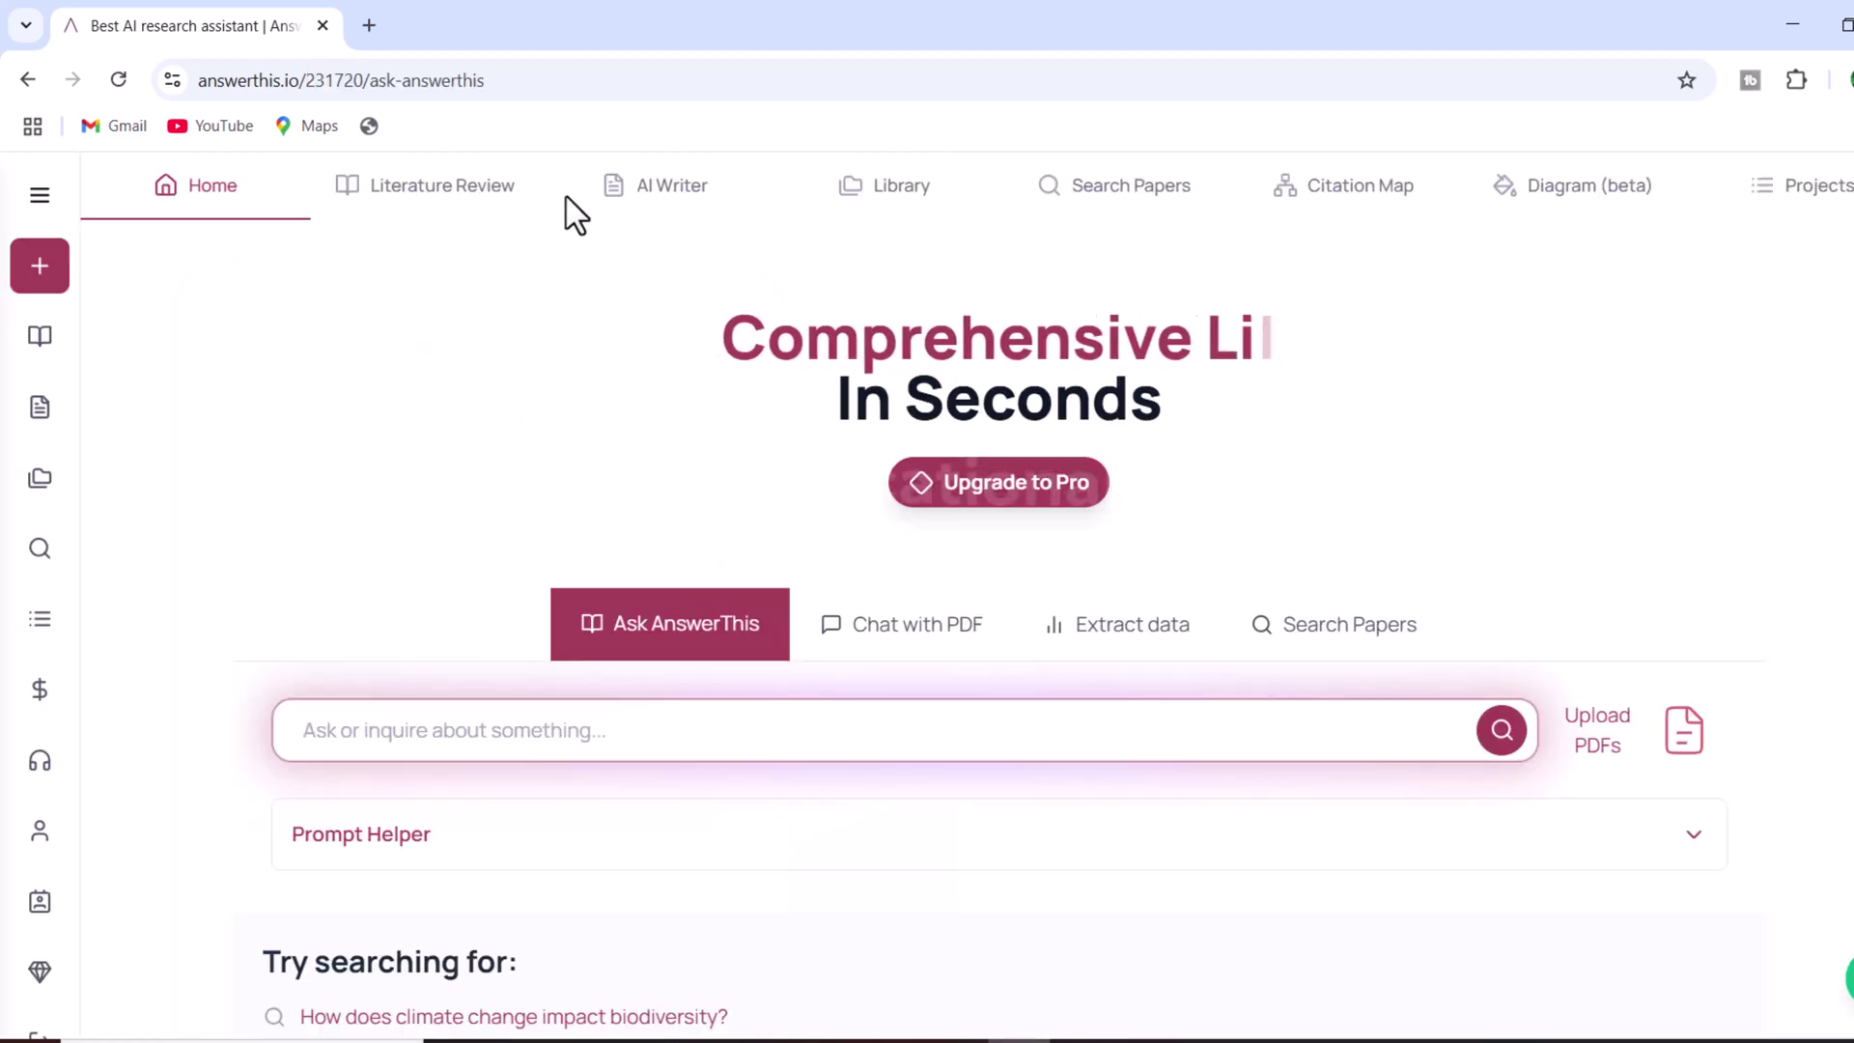
{"action": "scroll", "coordinate": [455, 493], "scroll_direction": "down", "scroll_amount": 9}
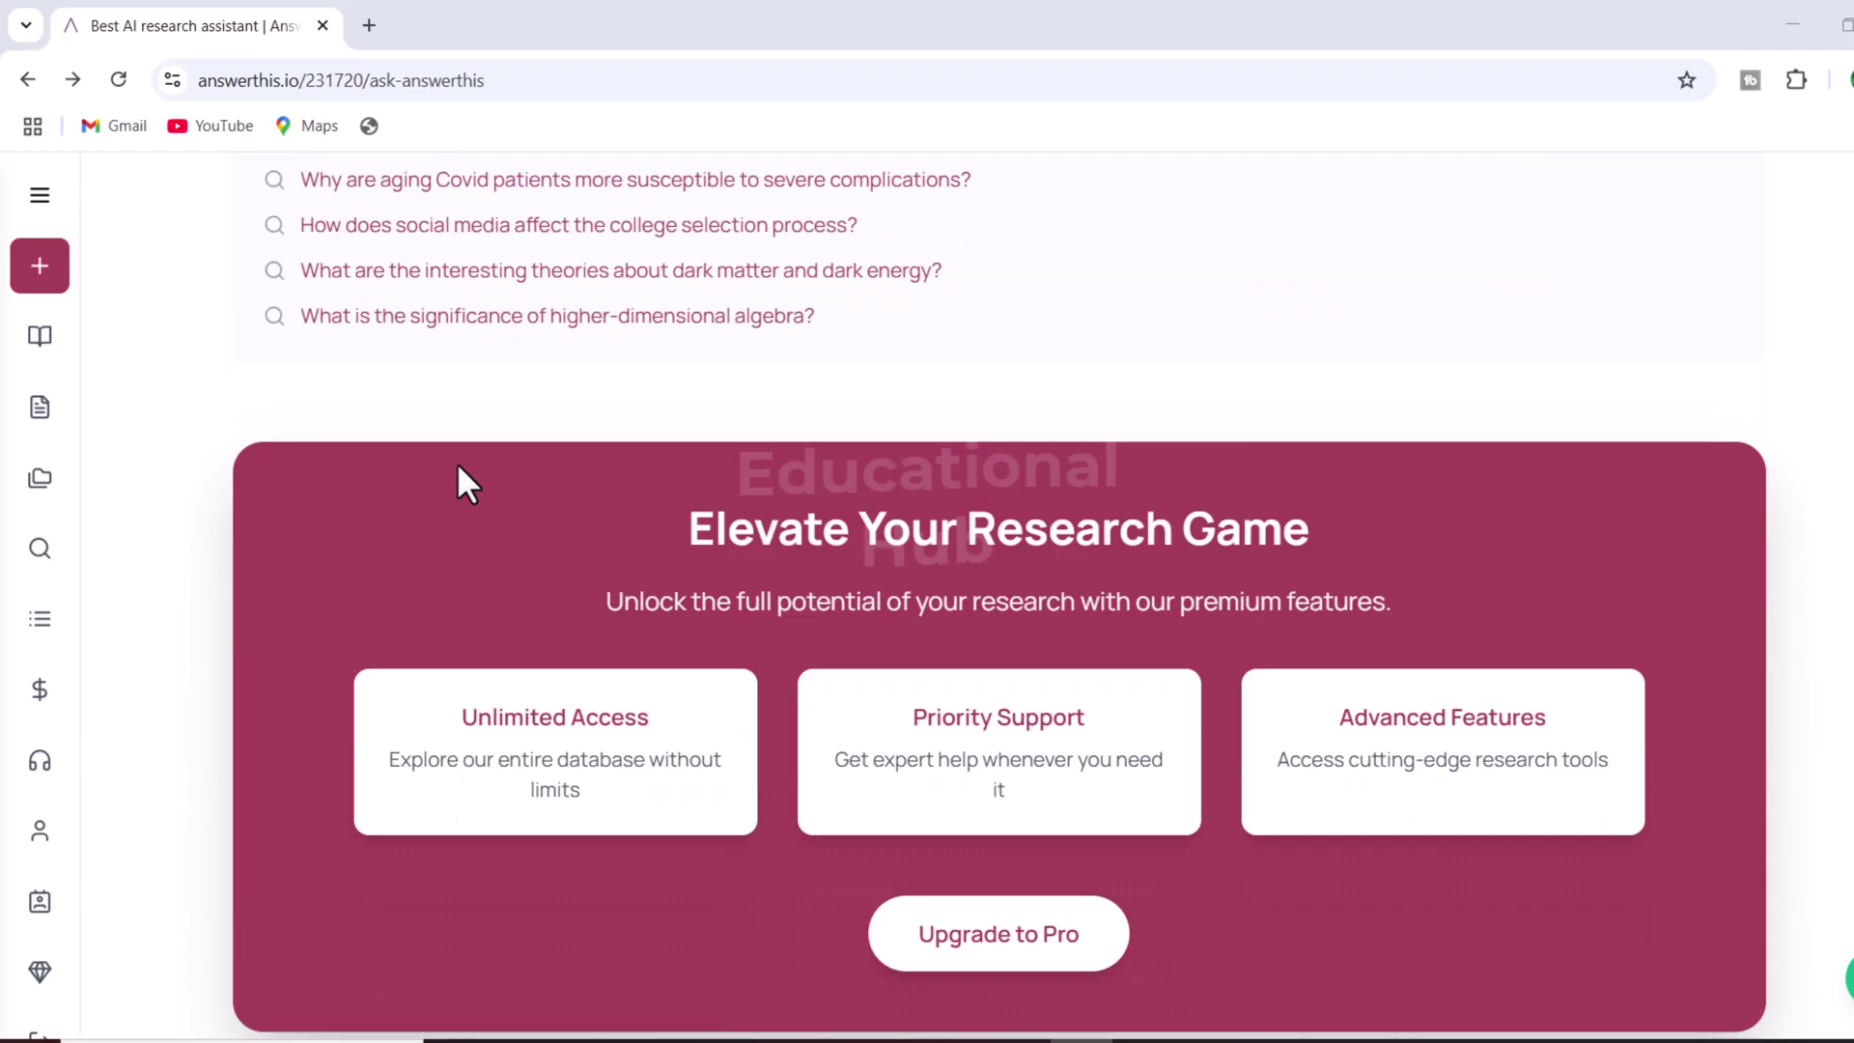
{"action": "scroll", "coordinate": [458, 465], "scroll_direction": "down", "scroll_amount": 1}
{"action": "scroll", "coordinate": [455, 462], "scroll_direction": "up", "scroll_amount": 8}
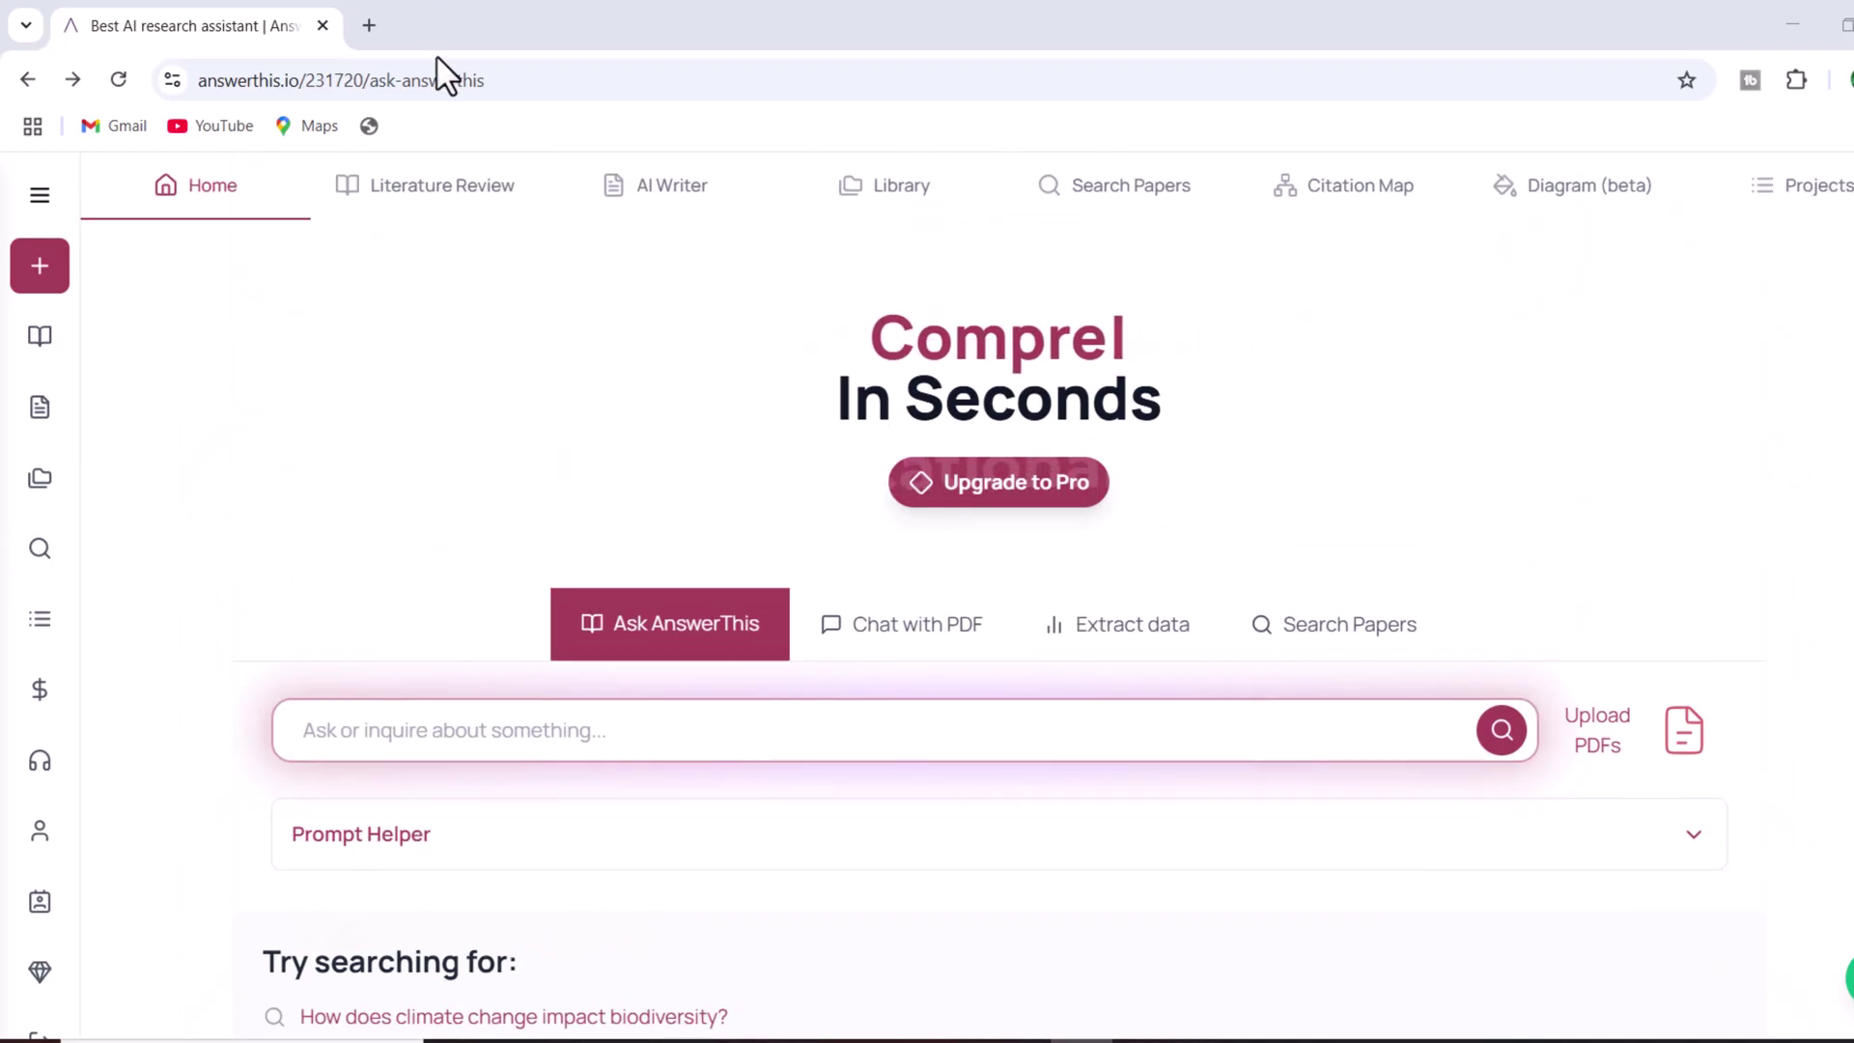
Create a new AI Writer document titled 'Ai and Research'
{"action": "left_click", "coordinate": [39, 407]}
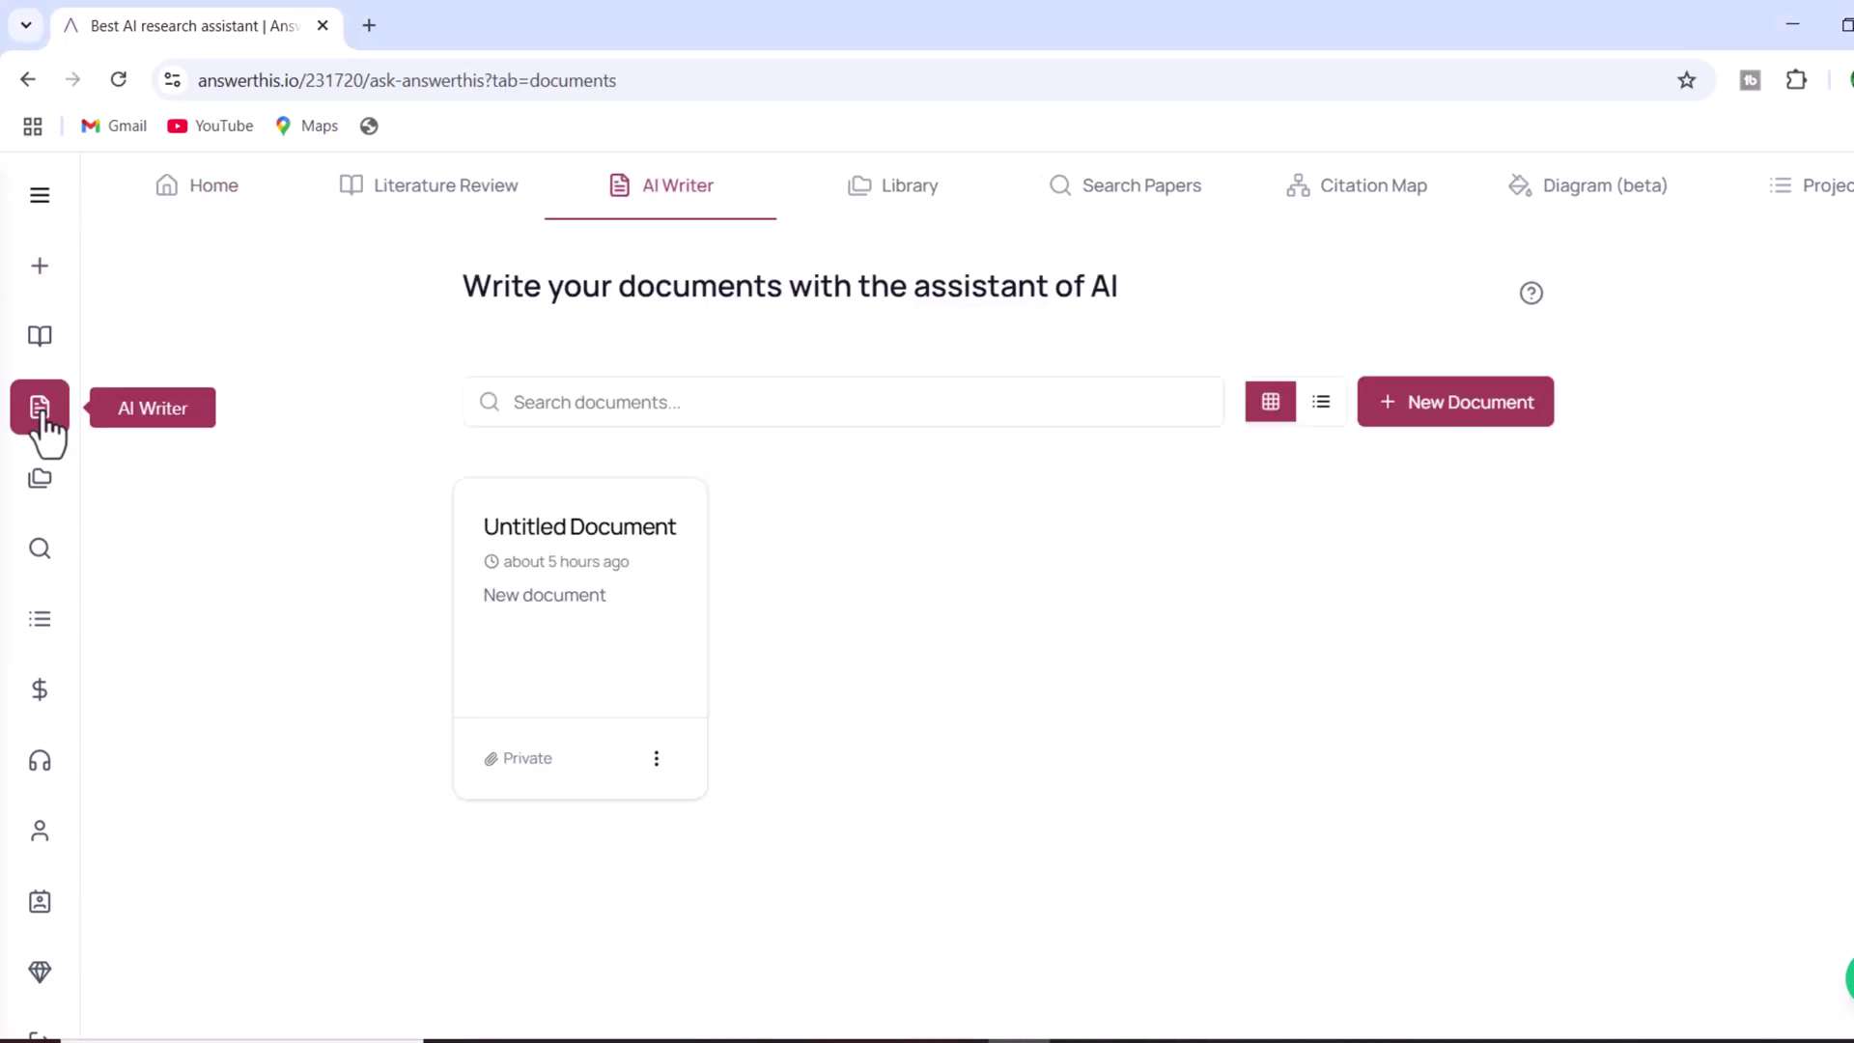
{"action": "left_click", "coordinate": [1423, 413]}
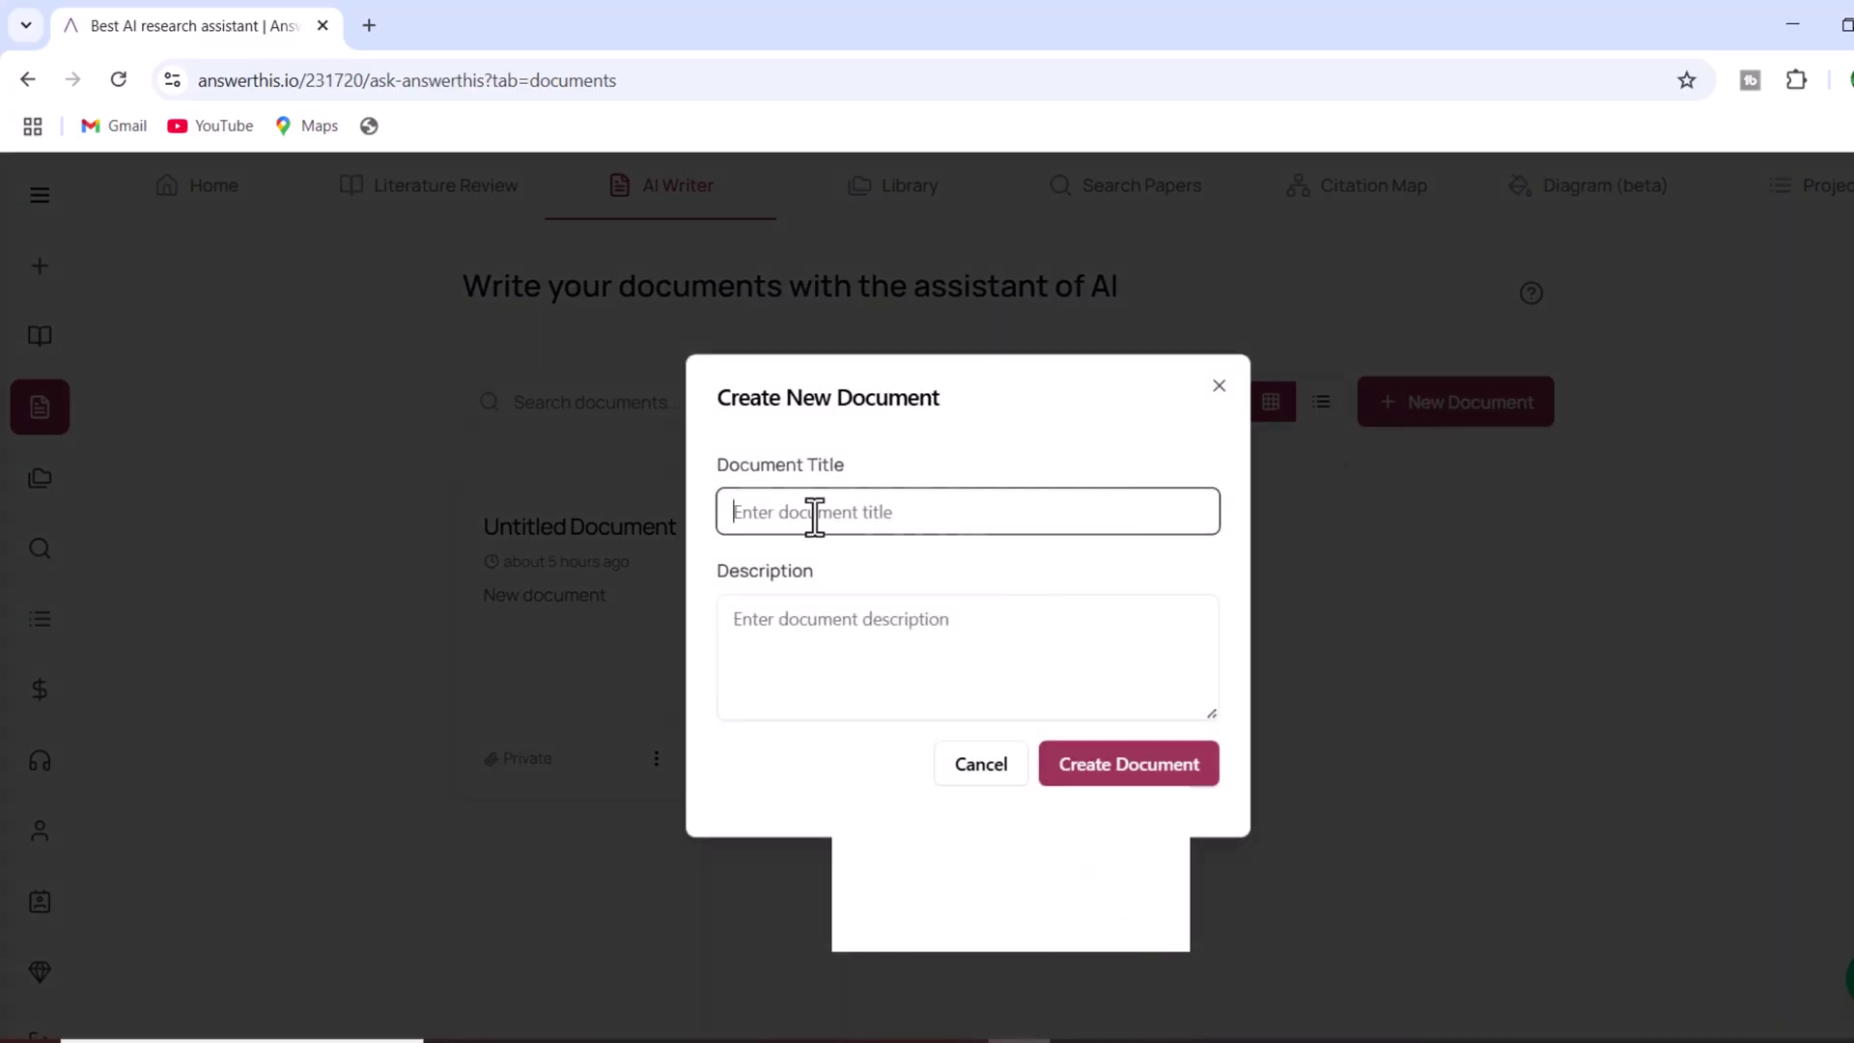
{"action": "type", "text": "Ai and Research"}
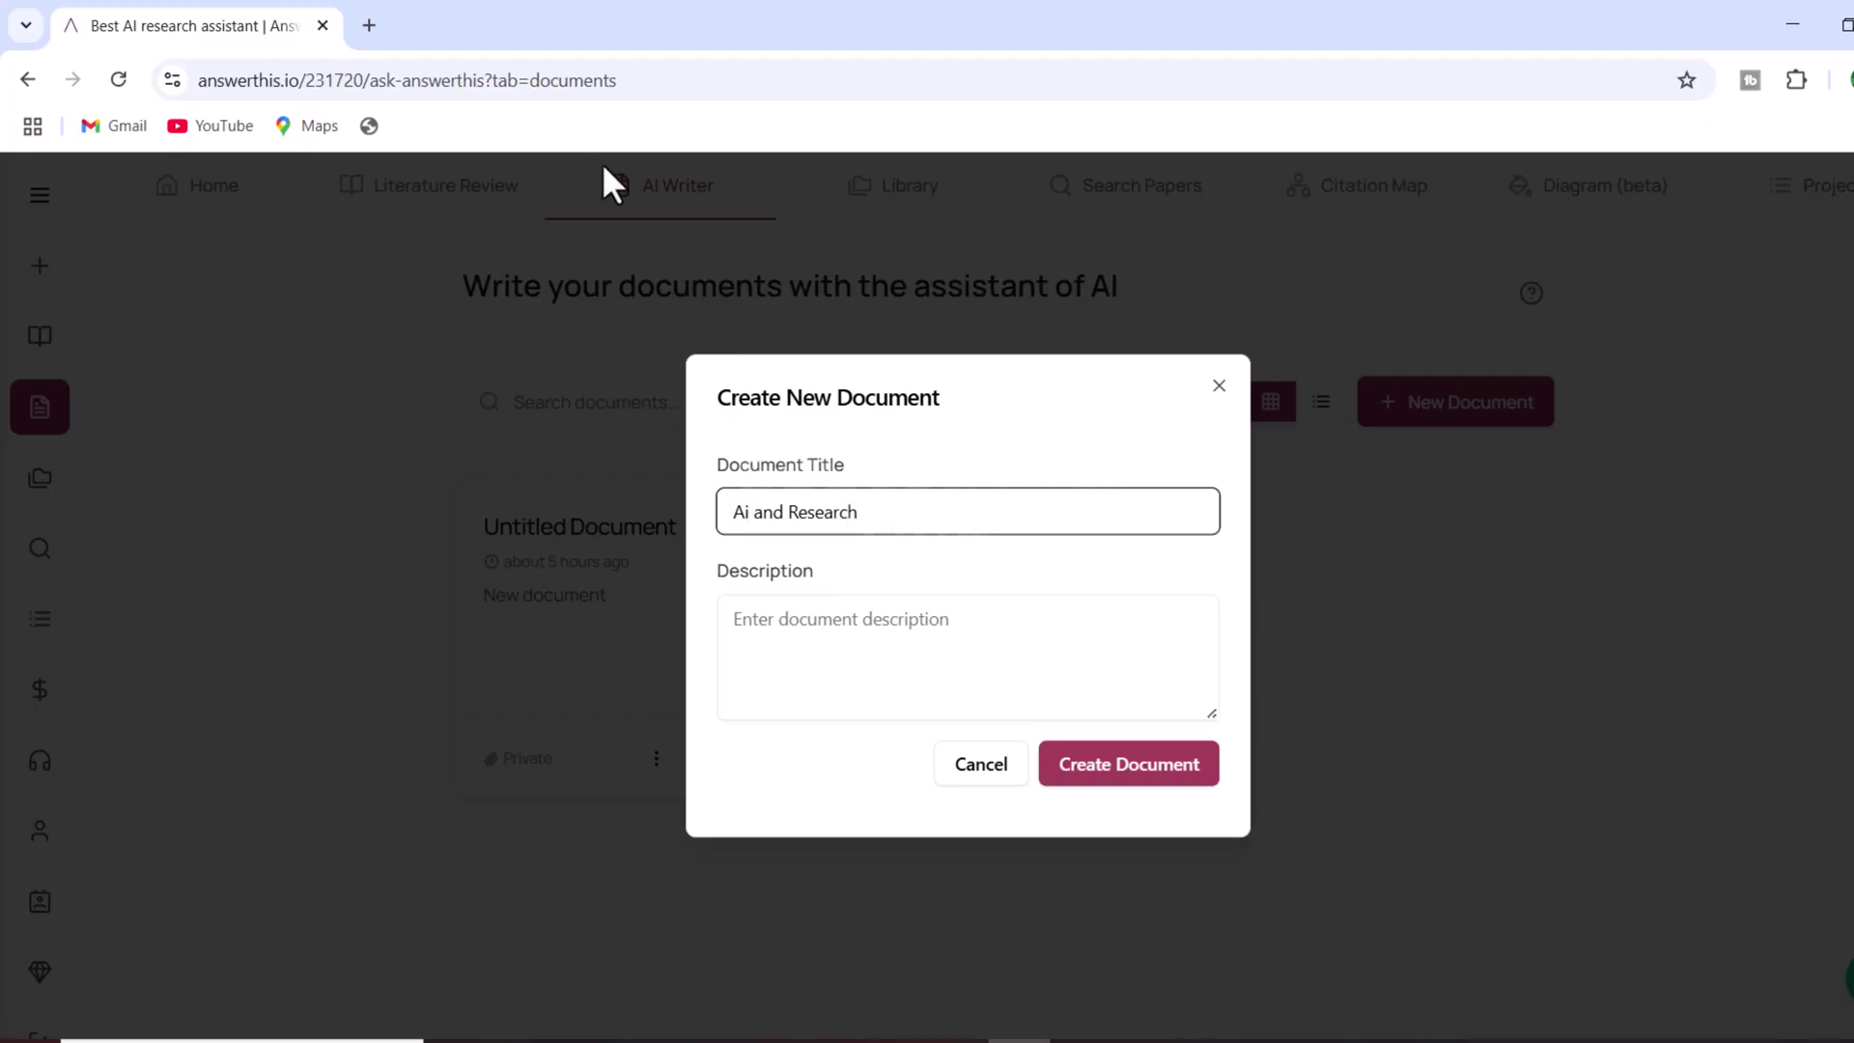
{"action": "left_click", "coordinate": [1125, 772]}
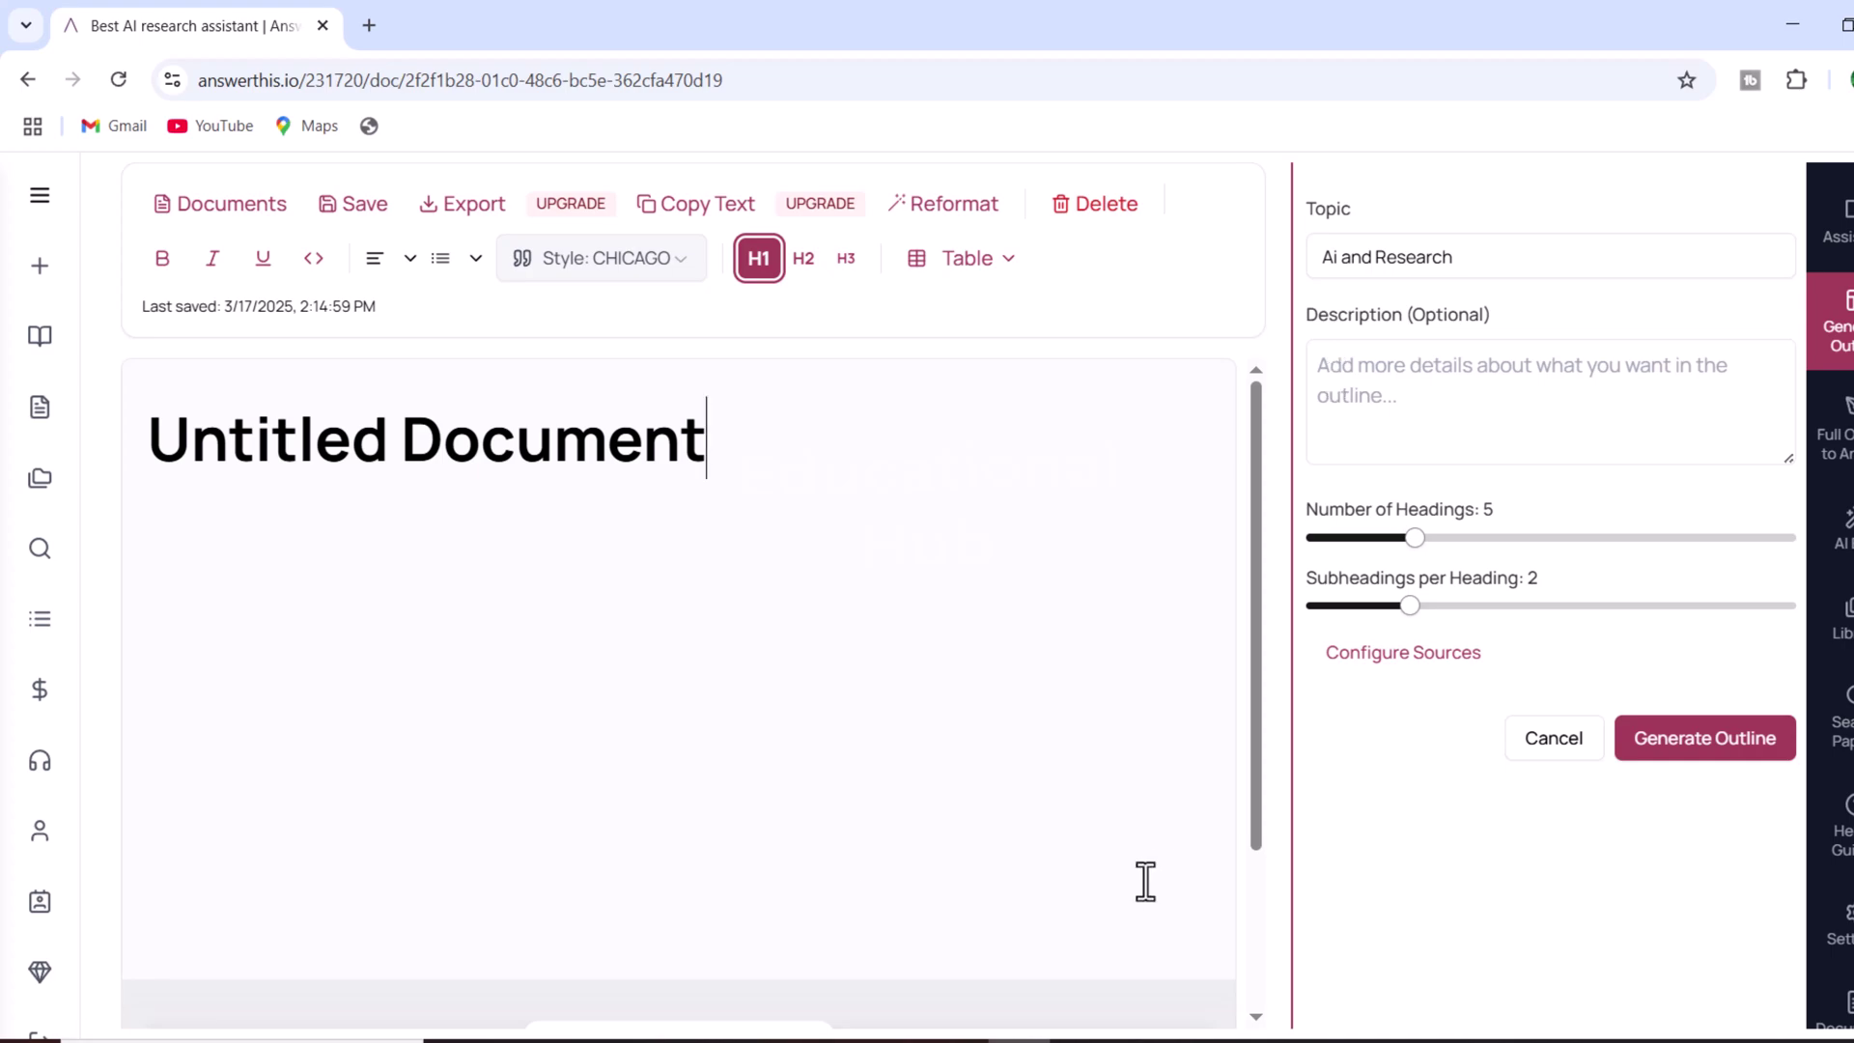
Describe a literature review on artificial intelligence in research, correcting 'arround' and 'intellegence'
{"action": "left_click", "coordinate": [1372, 378]}
{"action": "type", "text": "wr"}
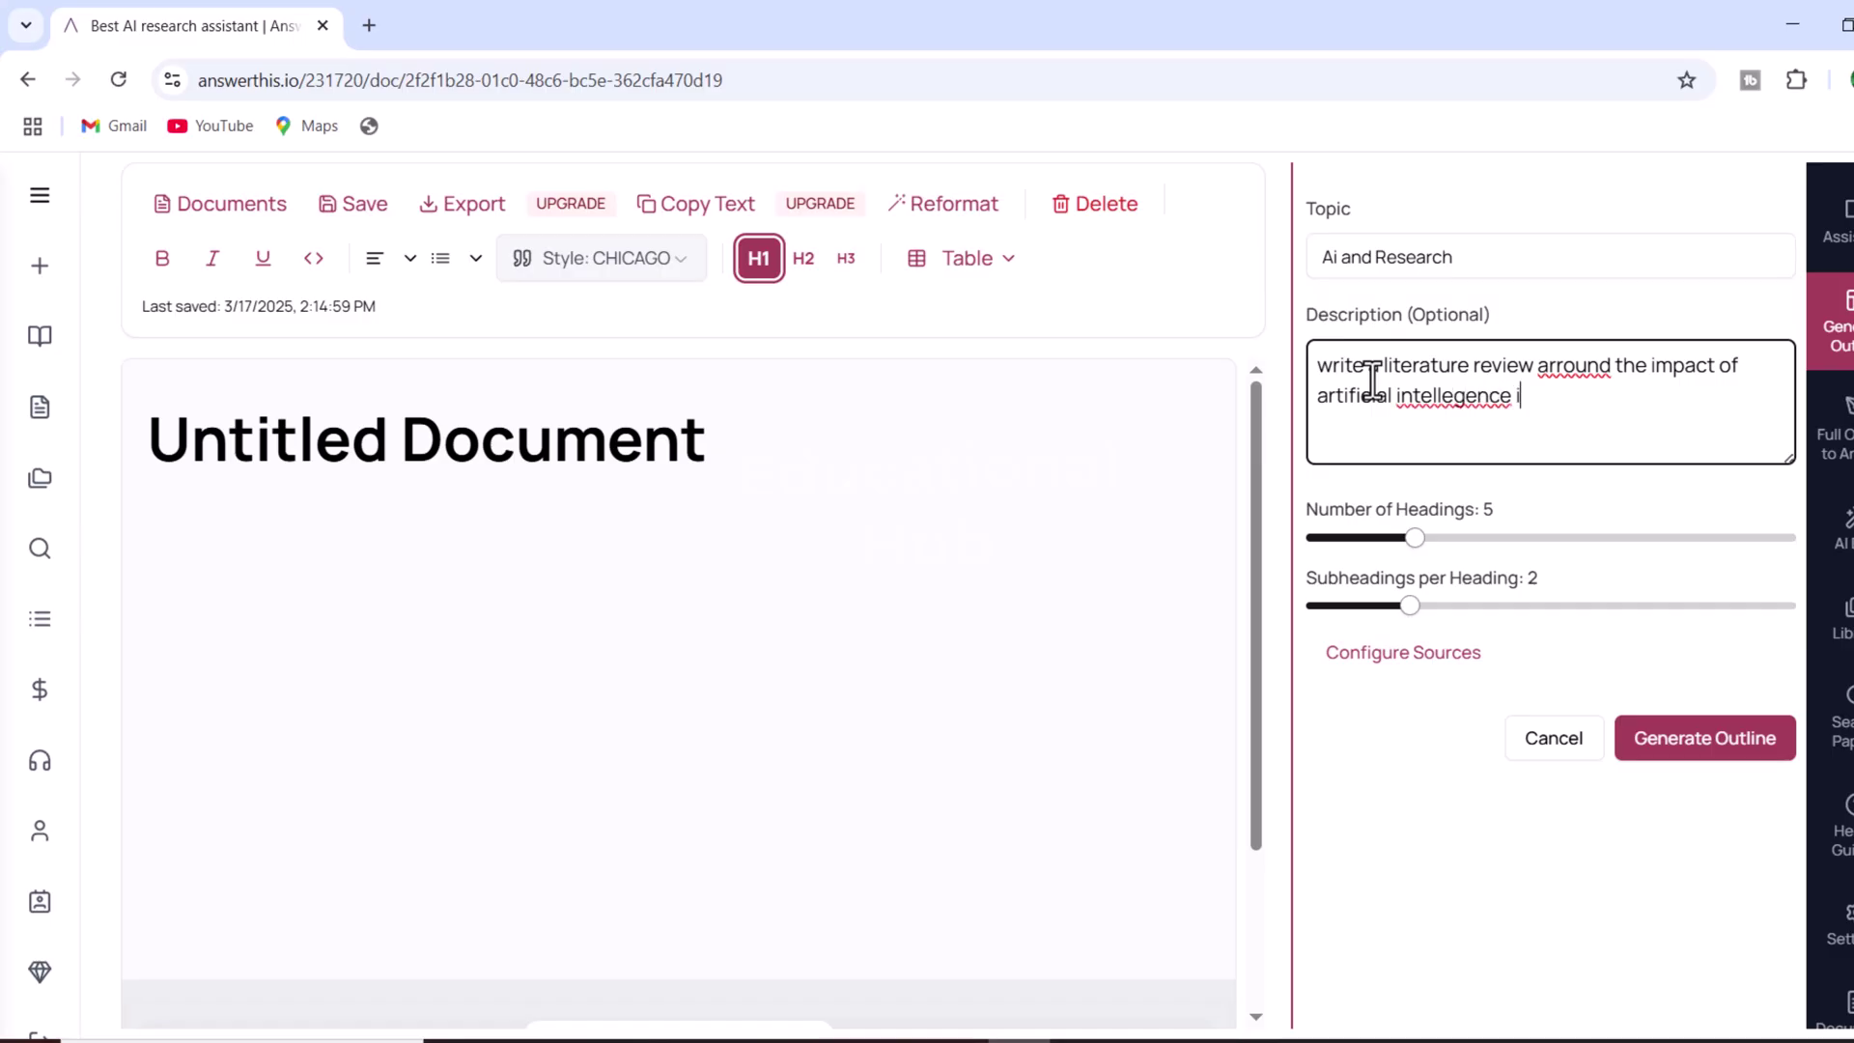
{"action": "right_click", "coordinate": [1564, 367]}
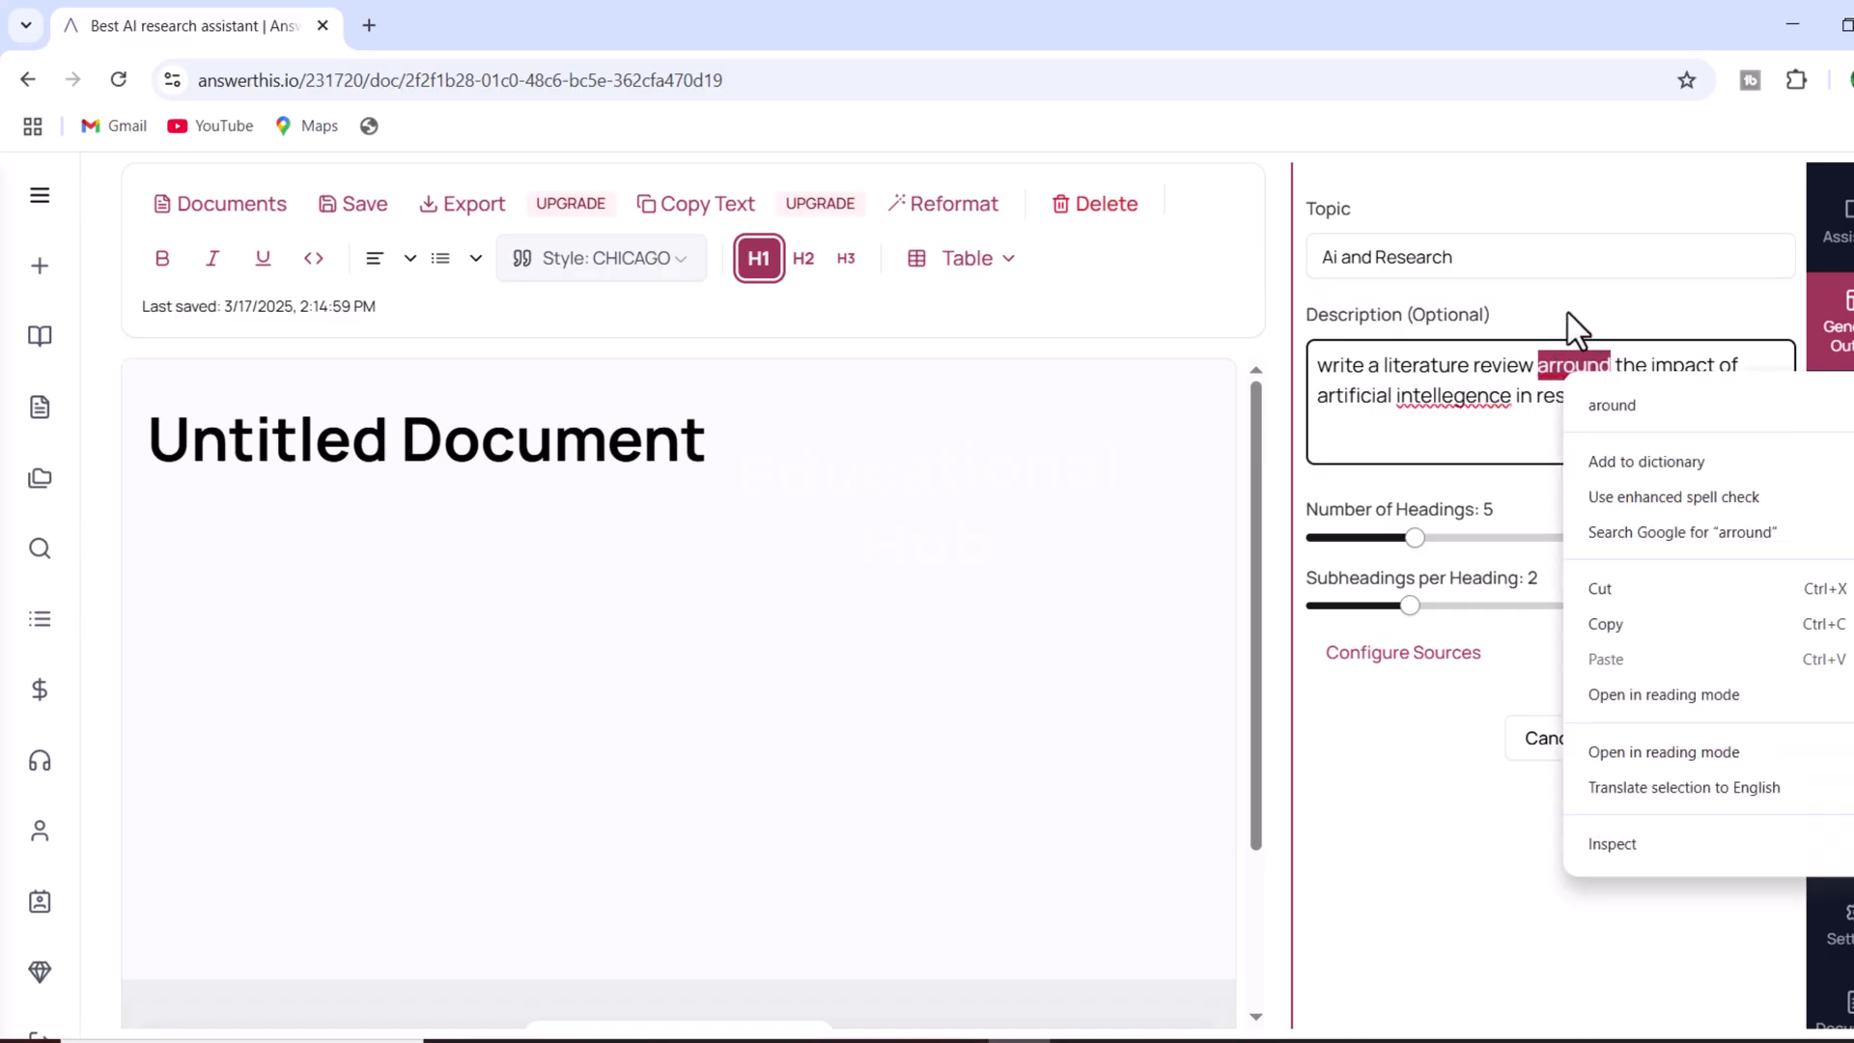
{"action": "left_click", "coordinate": [1614, 402]}
{"action": "right_click", "coordinate": [1453, 398]}
{"action": "left_click", "coordinate": [1522, 438]}
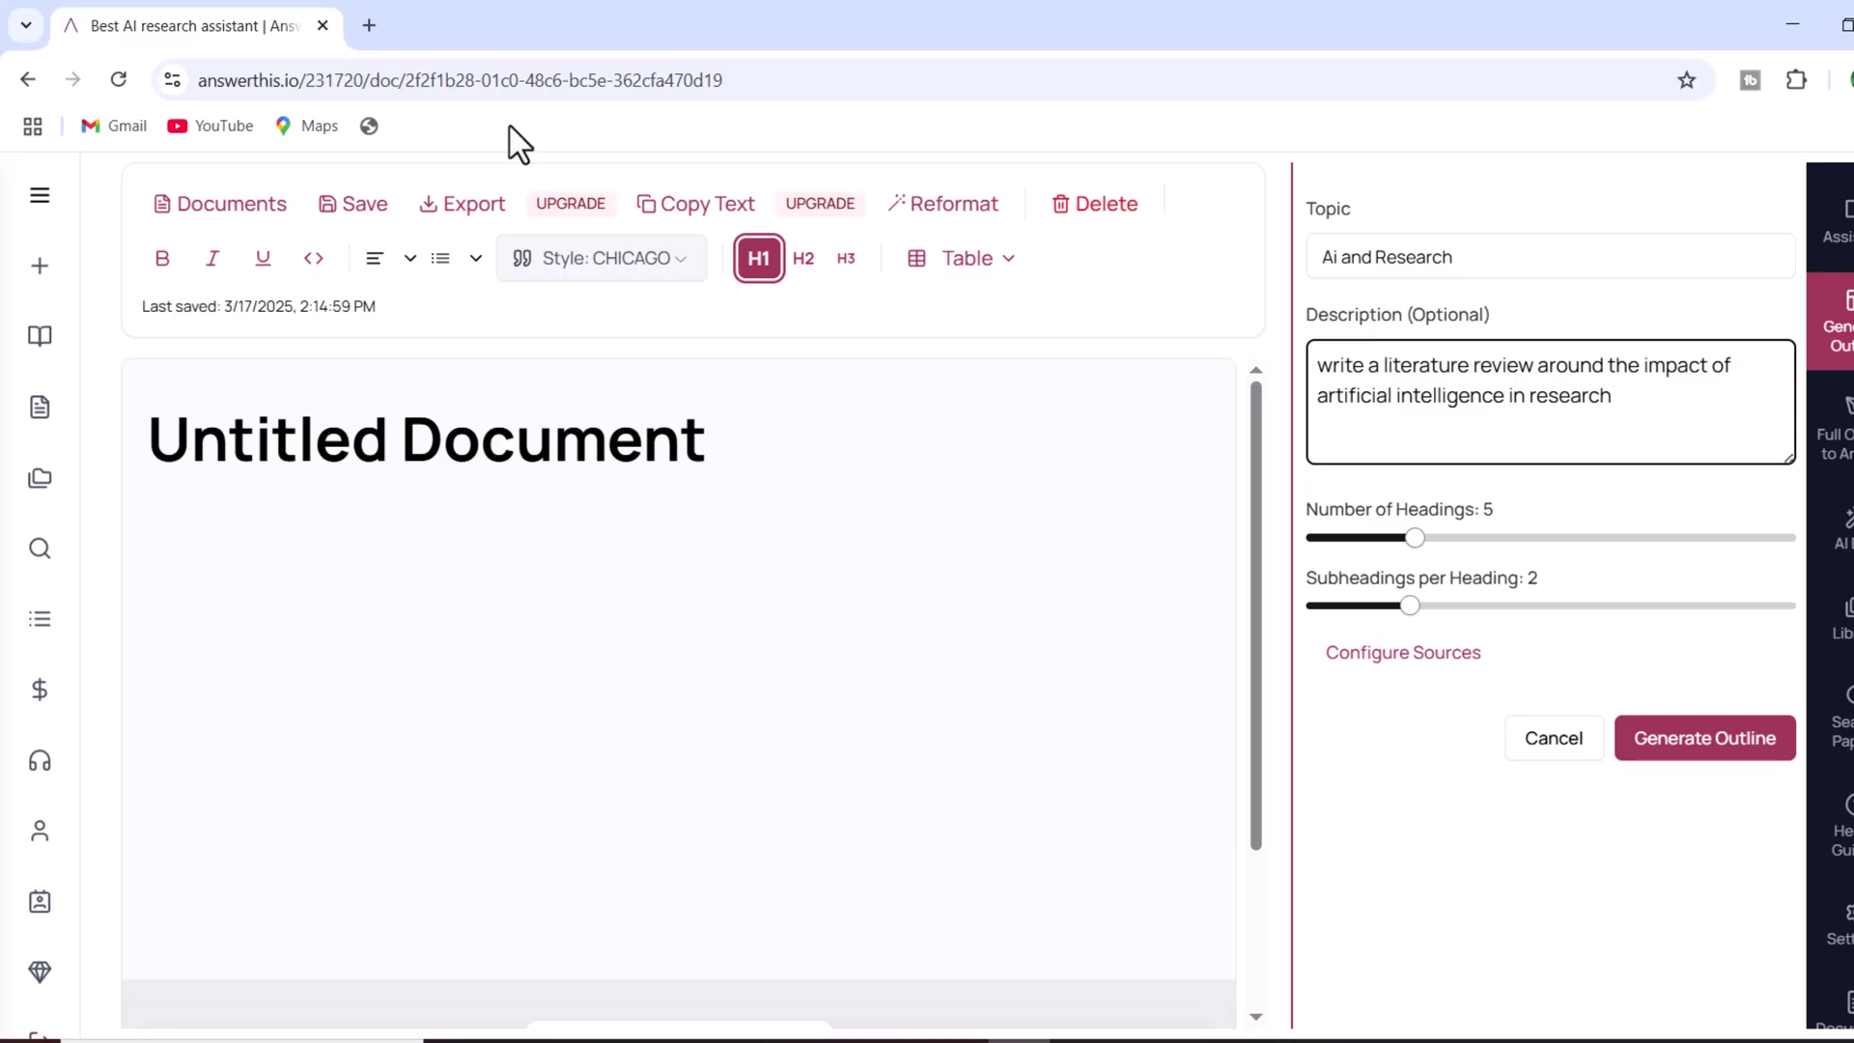
Set 7 headings with 4 subheadings each and generate the outline
{"action": "left_click", "coordinate": [1463, 537]}
{"action": "mouse_move", "coordinate": [1463, 537]}
{"action": "left_mouse_down"}
{"action": "mouse_move", "coordinate": [1436, 537]}
{"action": "mouse_move", "coordinate": [1465, 537]}
{"action": "left_mouse_up"}
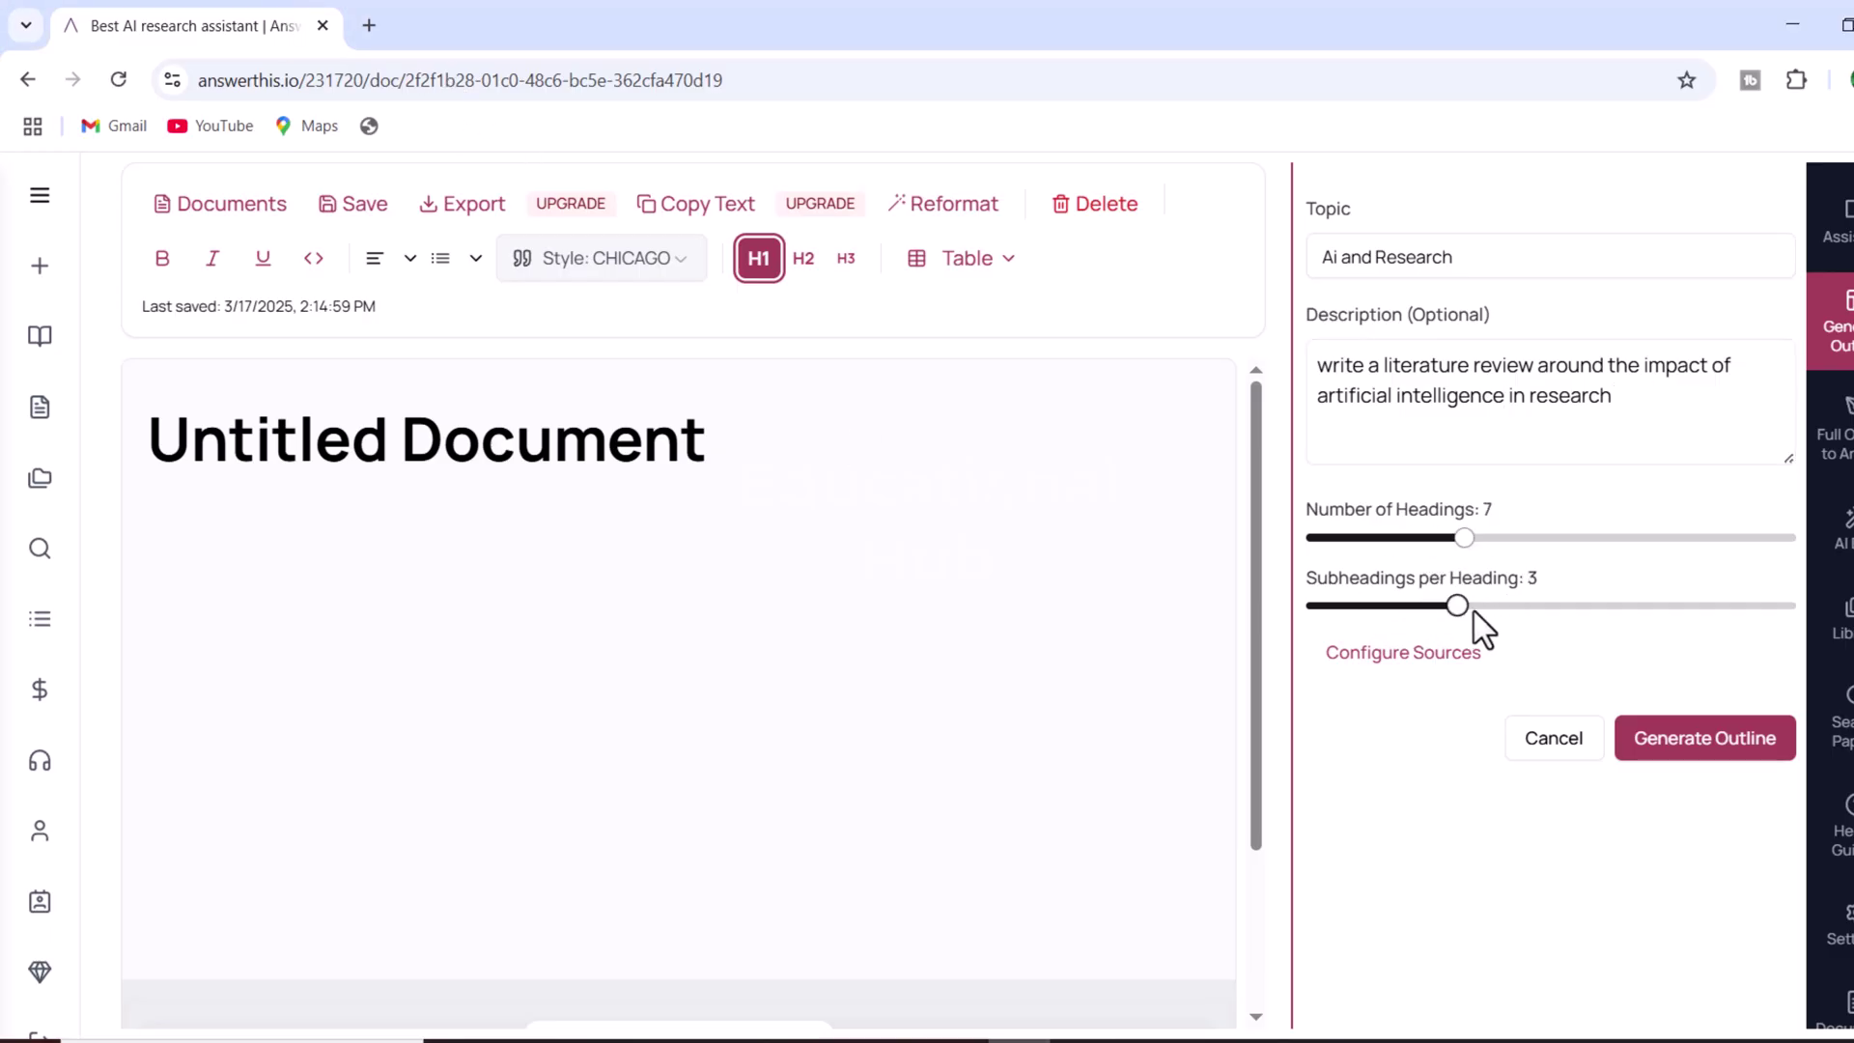
{"action": "left_click_drag", "start_coordinate": [1472, 610], "coordinate": [1503, 611]}
{"action": "left_click", "coordinate": [1682, 748]}
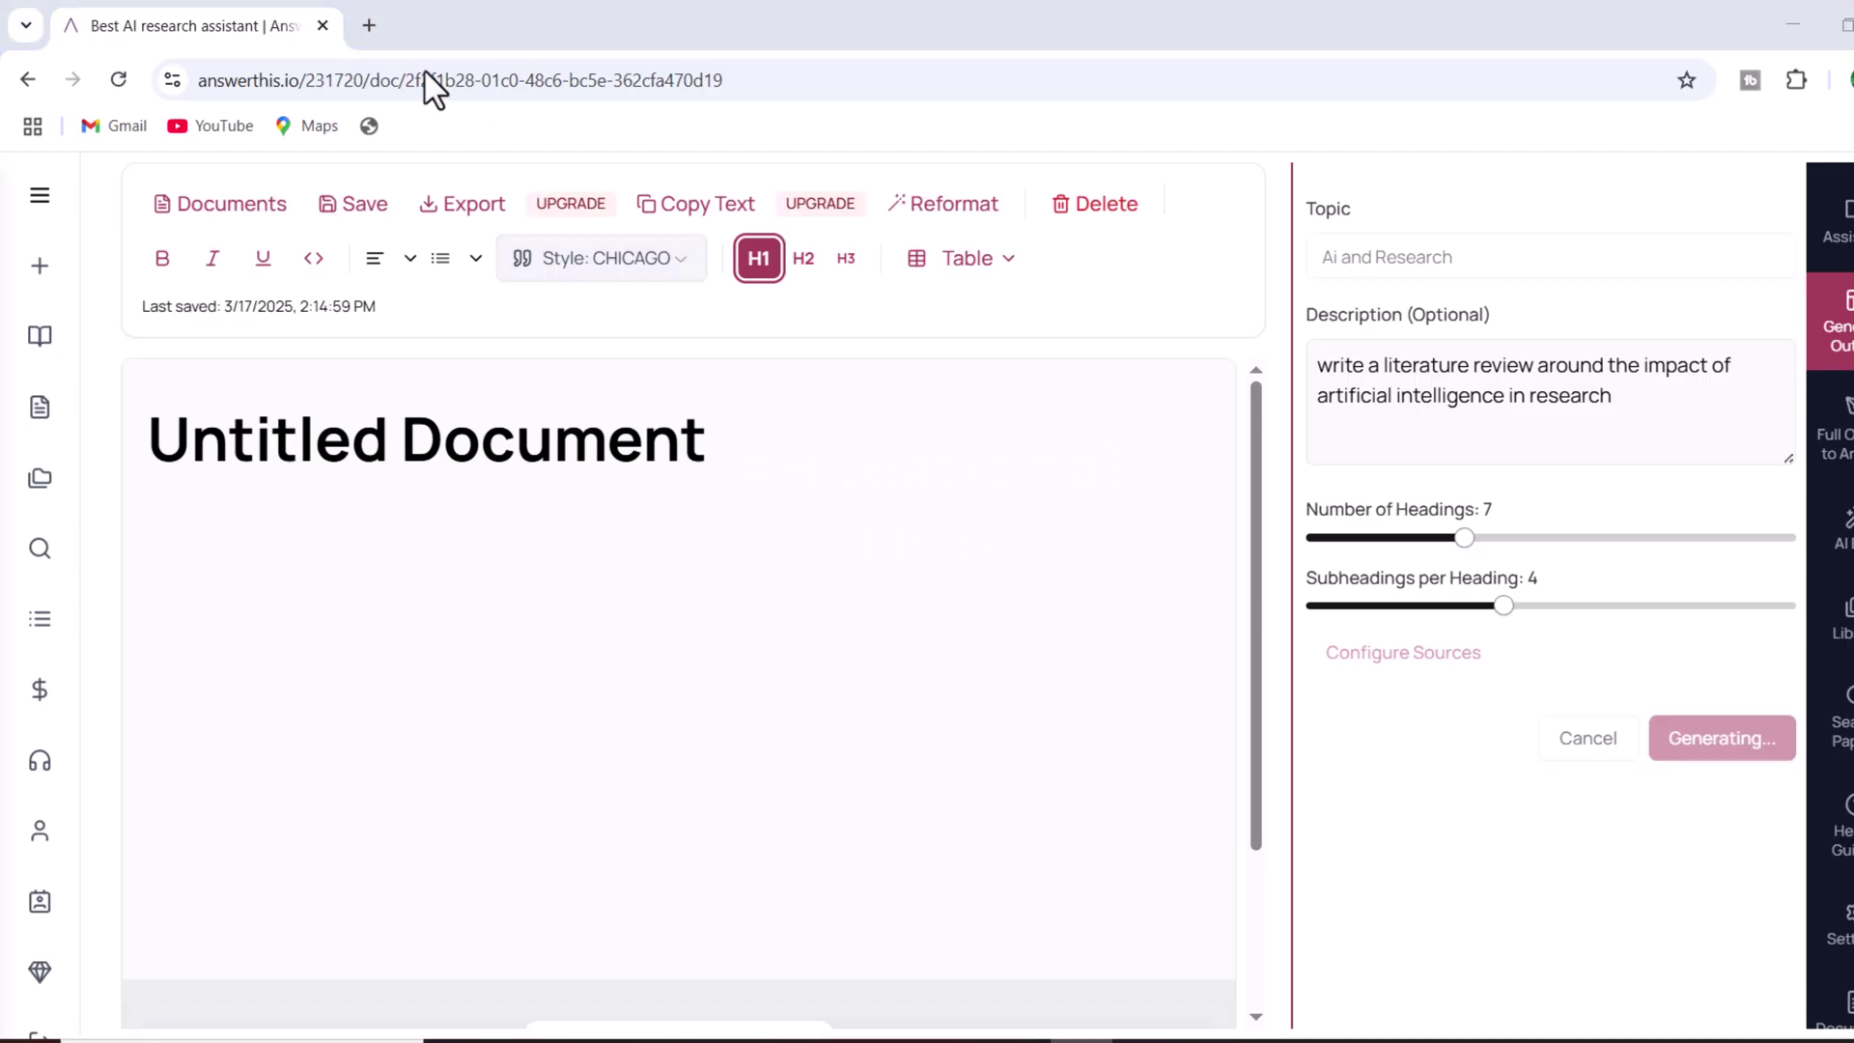
Review the generated AI-in-research outline and apply it, replacing everything in the document
{"action": "scroll", "coordinate": [1574, 792], "scroll_direction": "down", "scroll_amount": 1}
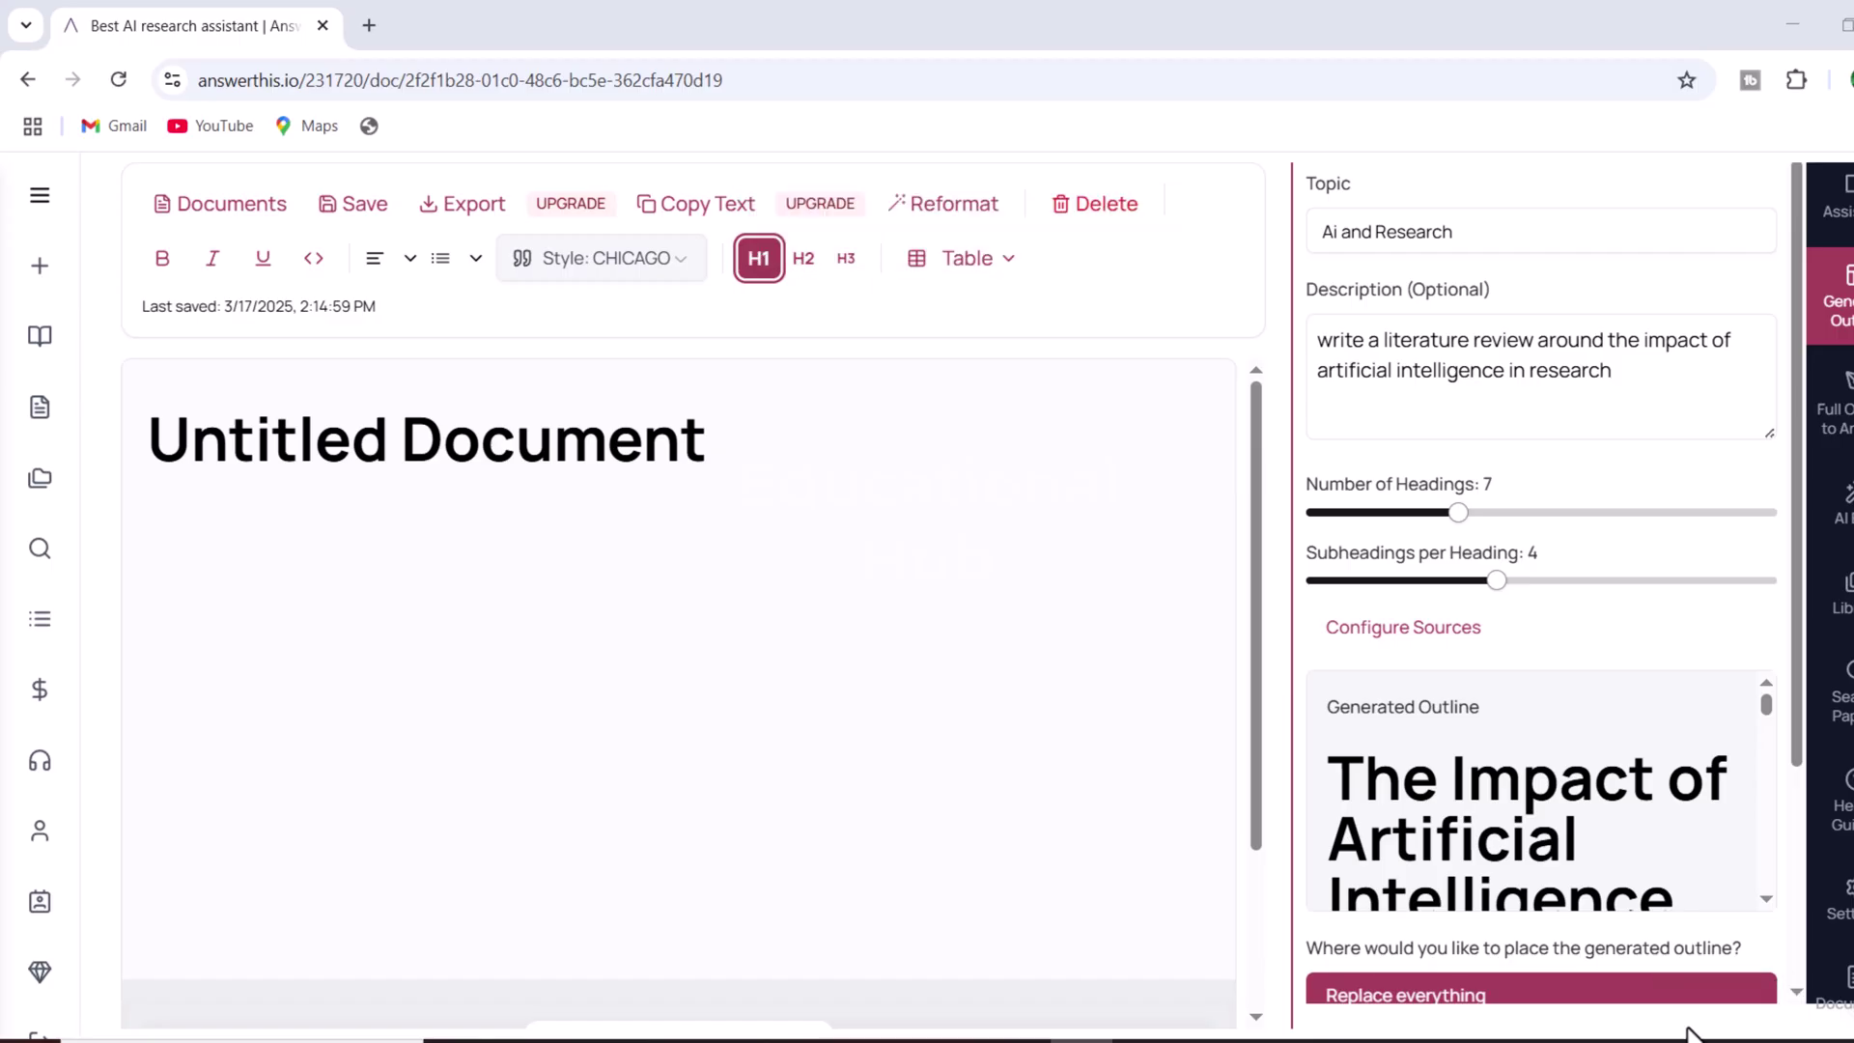
{"action": "left_click_drag", "start_coordinate": [1763, 707], "coordinate": [1769, 773]}
{"action": "scroll", "coordinate": [1797, 825], "scroll_direction": "down", "scroll_amount": 3}
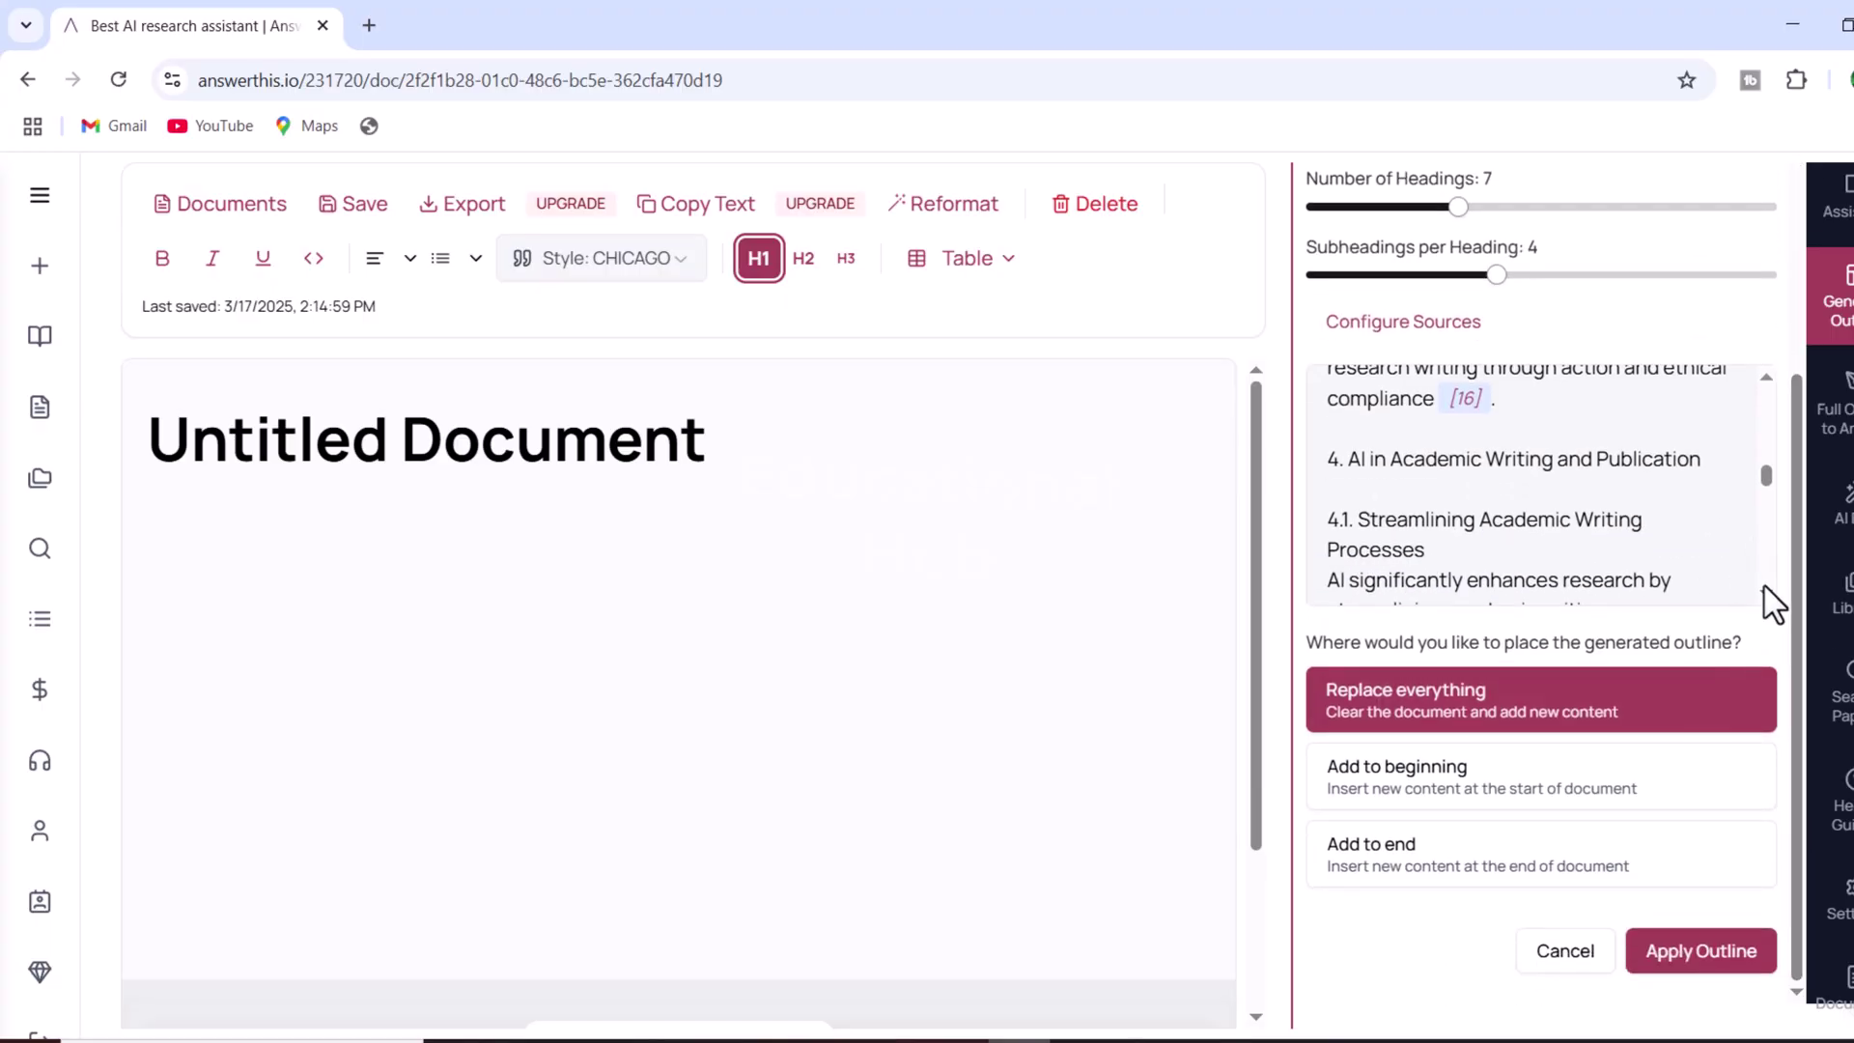
{"action": "scroll", "coordinate": [1773, 492], "scroll_direction": "down", "scroll_amount": 1}
{"action": "left_click_drag", "start_coordinate": [1766, 480], "coordinate": [1770, 584]}
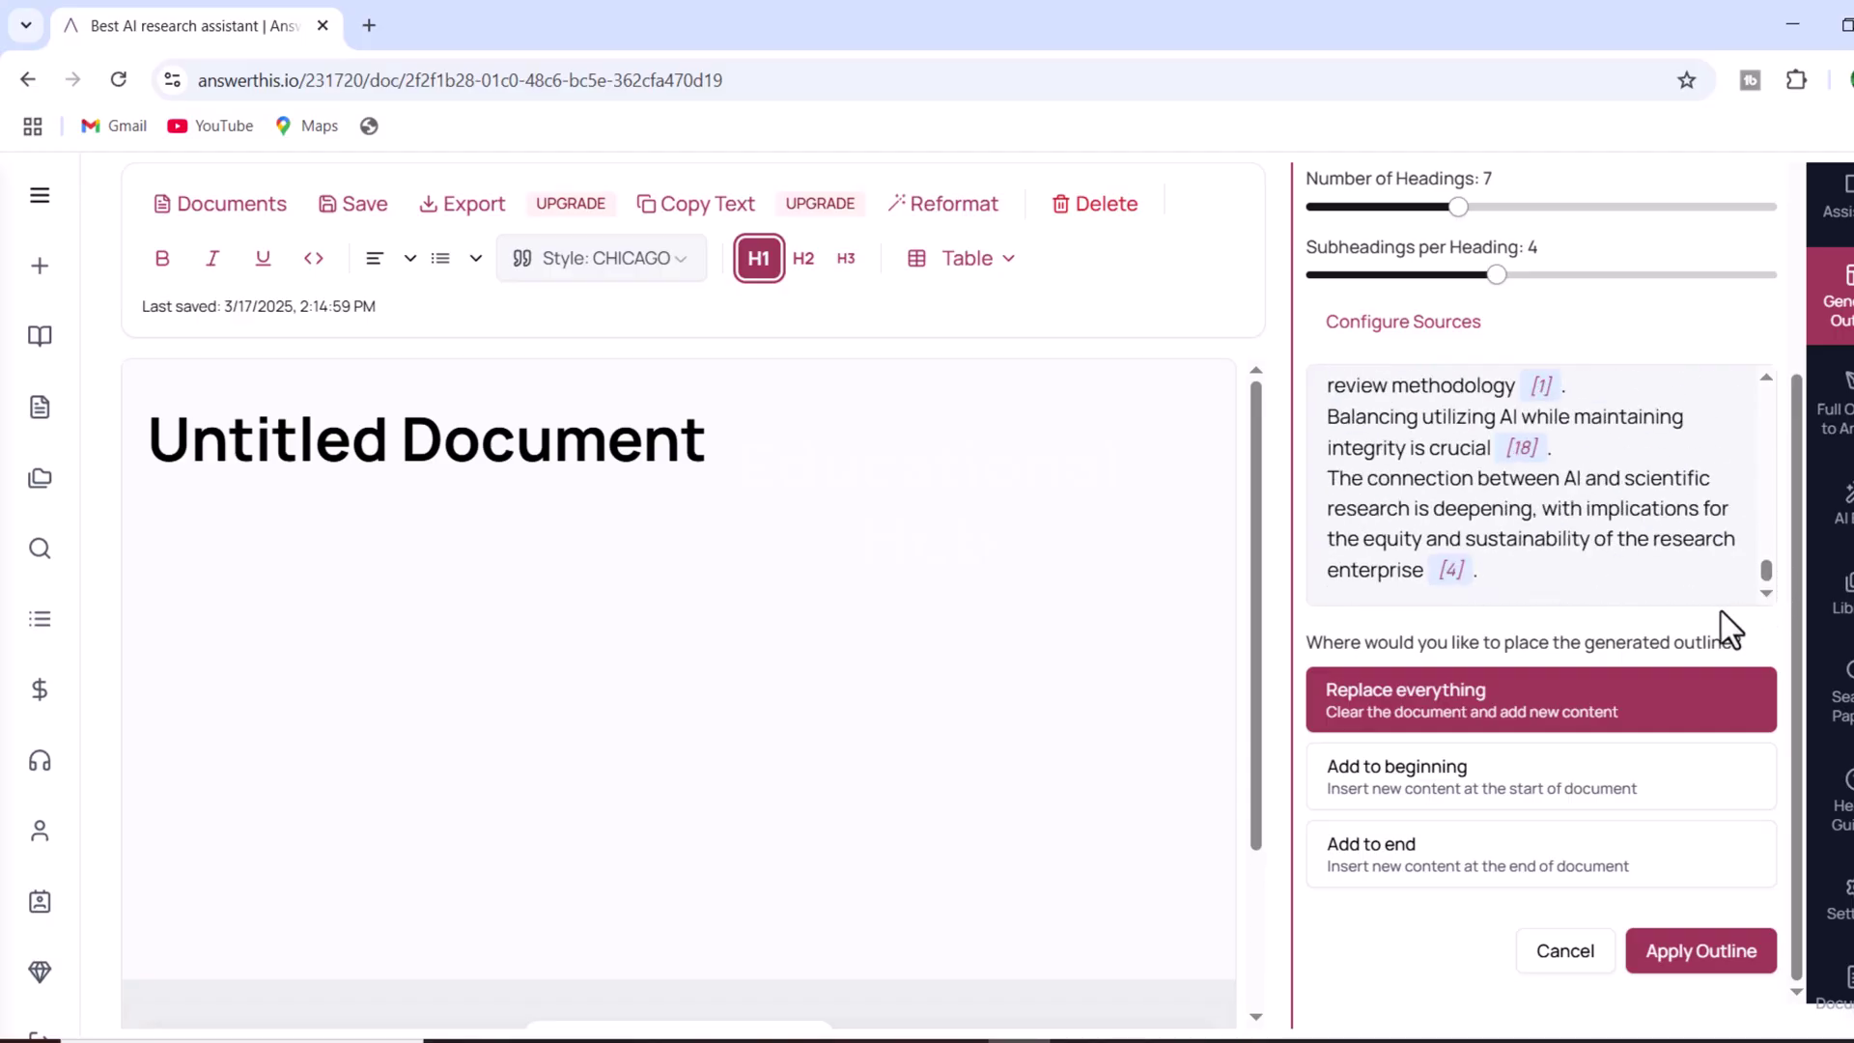
{"action": "left_click", "coordinate": [1684, 970]}
{"action": "scroll", "coordinate": [386, 526], "scroll_direction": "up", "scroll_amount": 5}
Expand the three bullets under 1.1 The Growing Role of AI into cited paragraphs
{"action": "scroll", "coordinate": [386, 526], "scroll_direction": "up", "scroll_amount": 15}
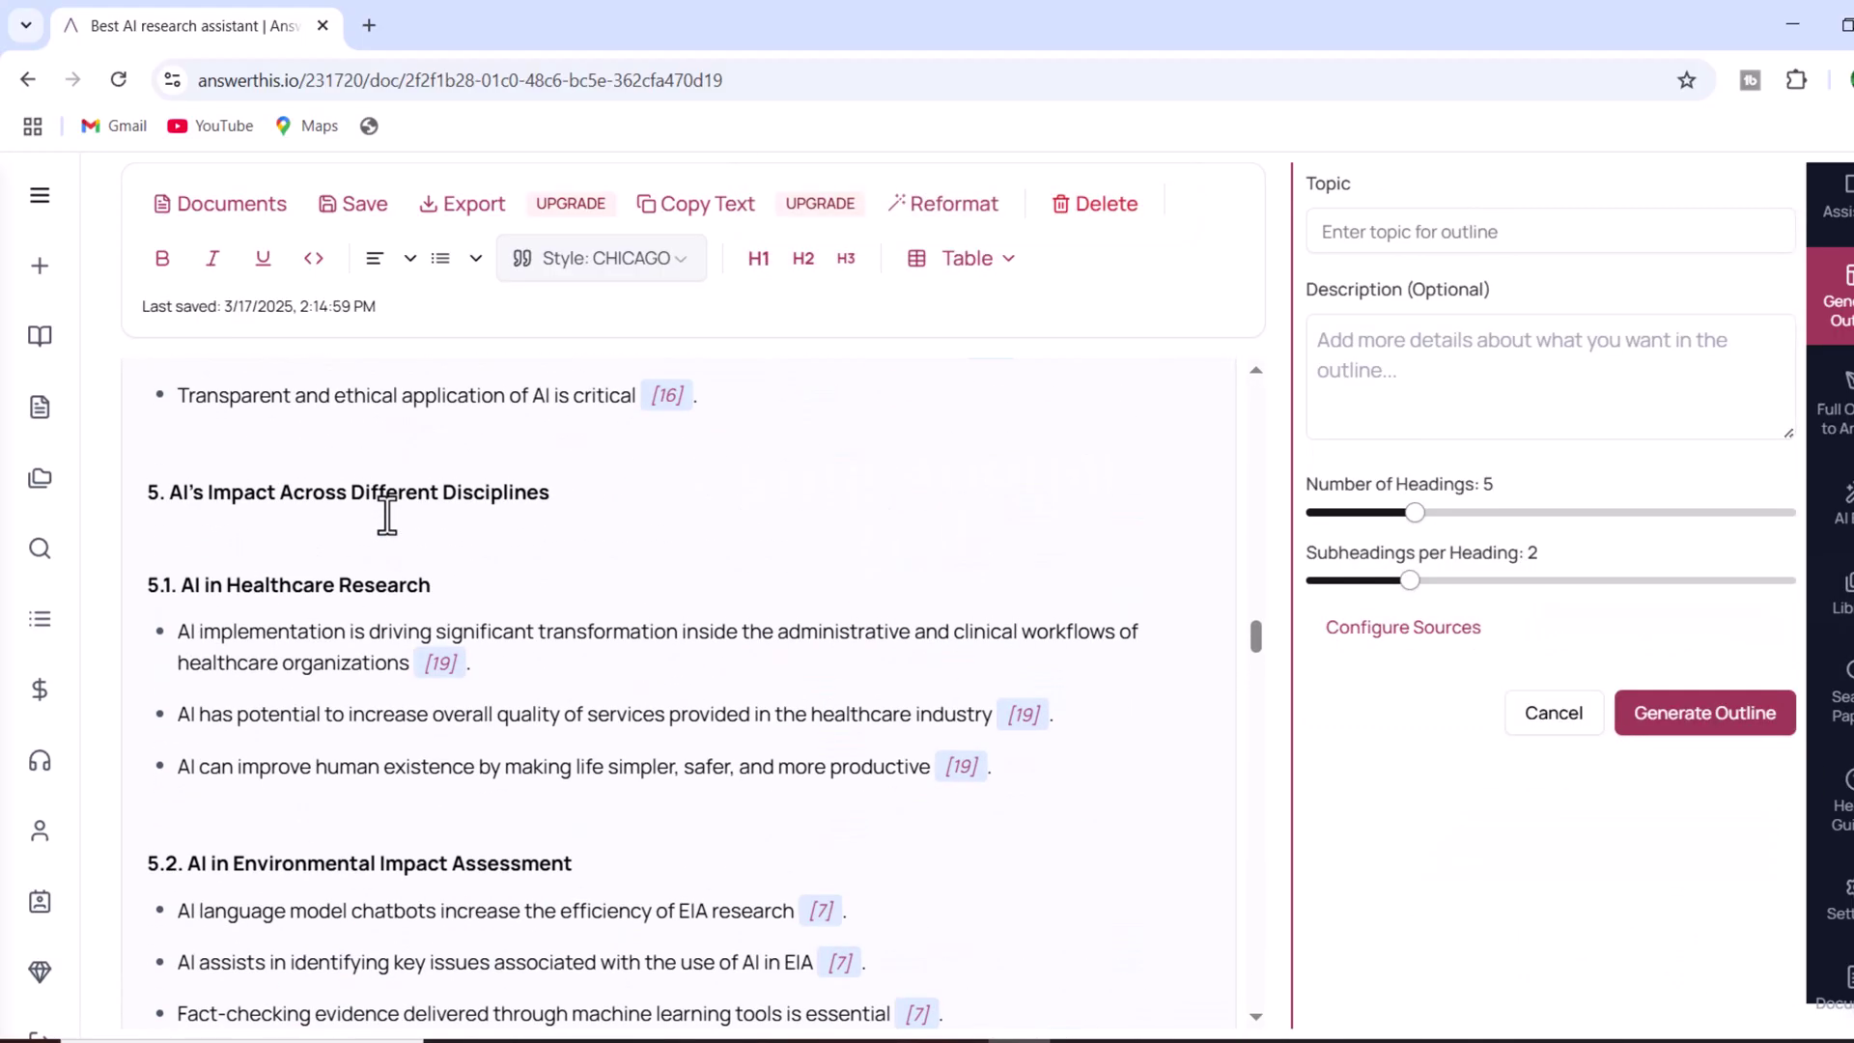
{"action": "scroll", "coordinate": [386, 517], "scroll_direction": "up", "scroll_amount": 10}
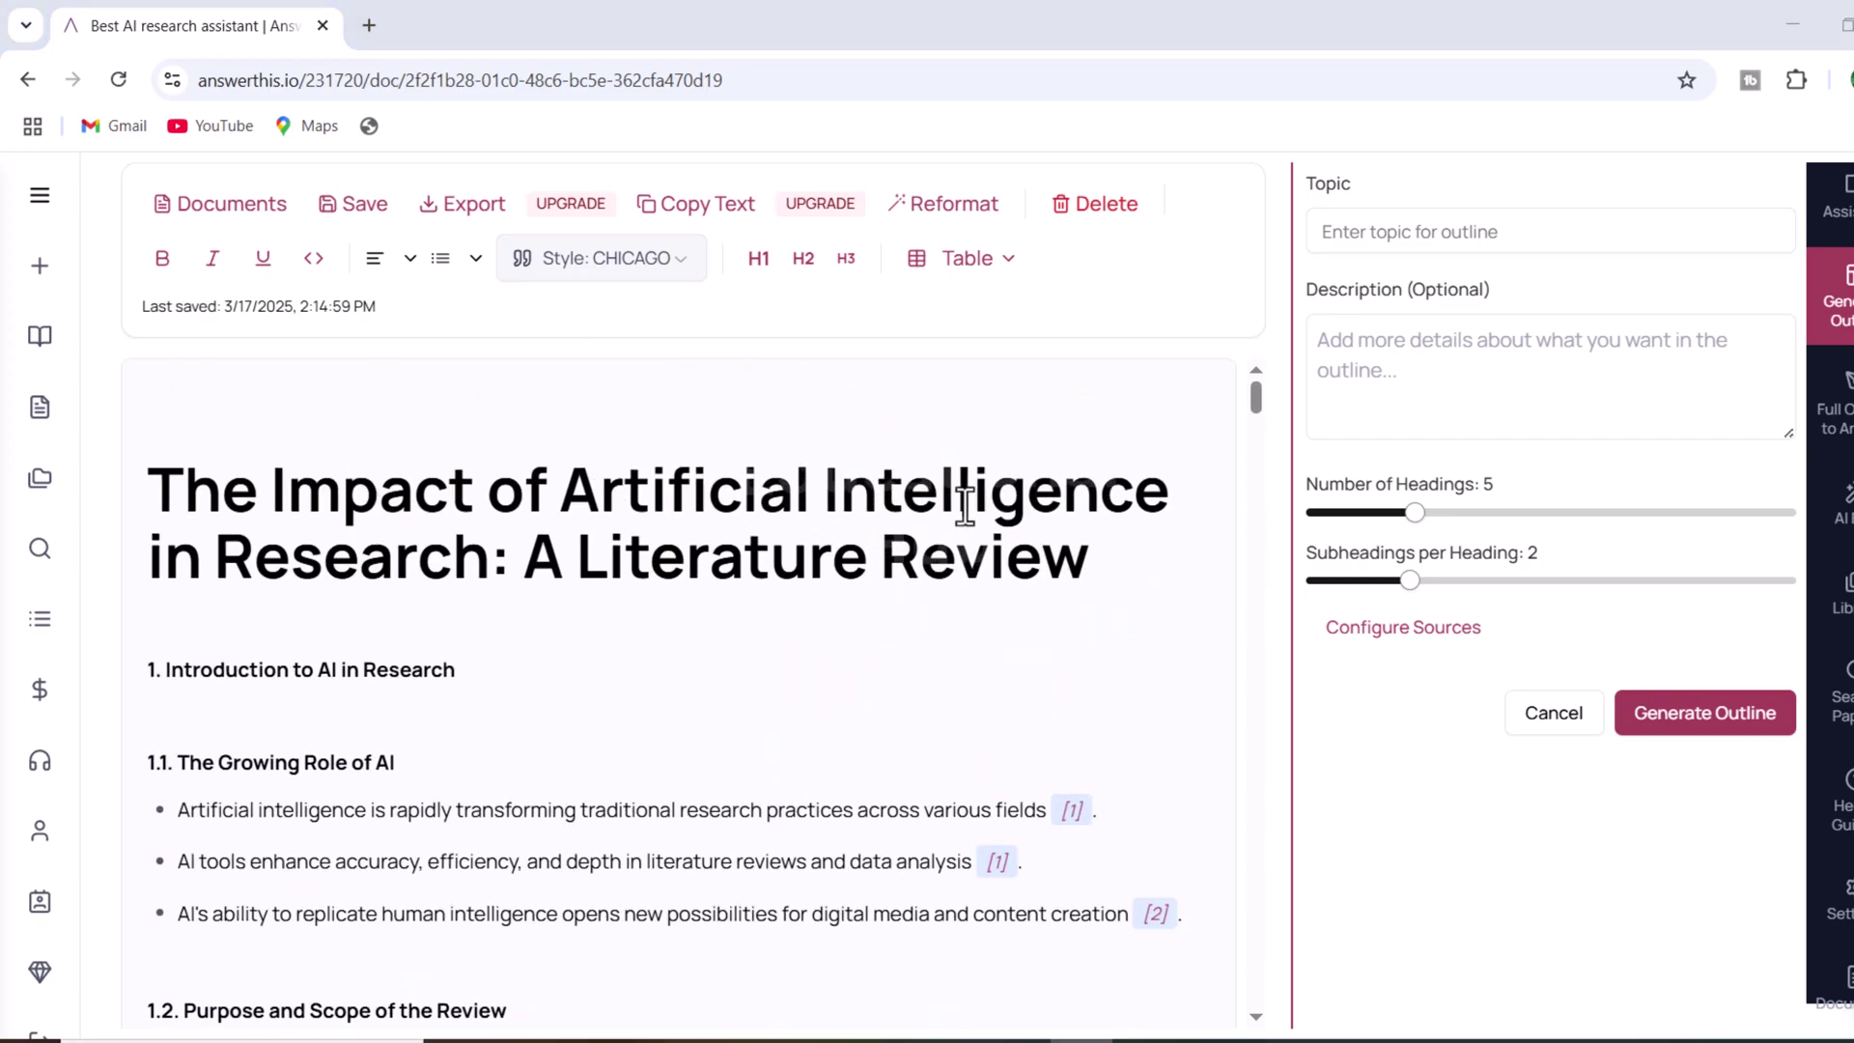
{"action": "left_click_drag", "start_coordinate": [1026, 914], "coordinate": [179, 807]}
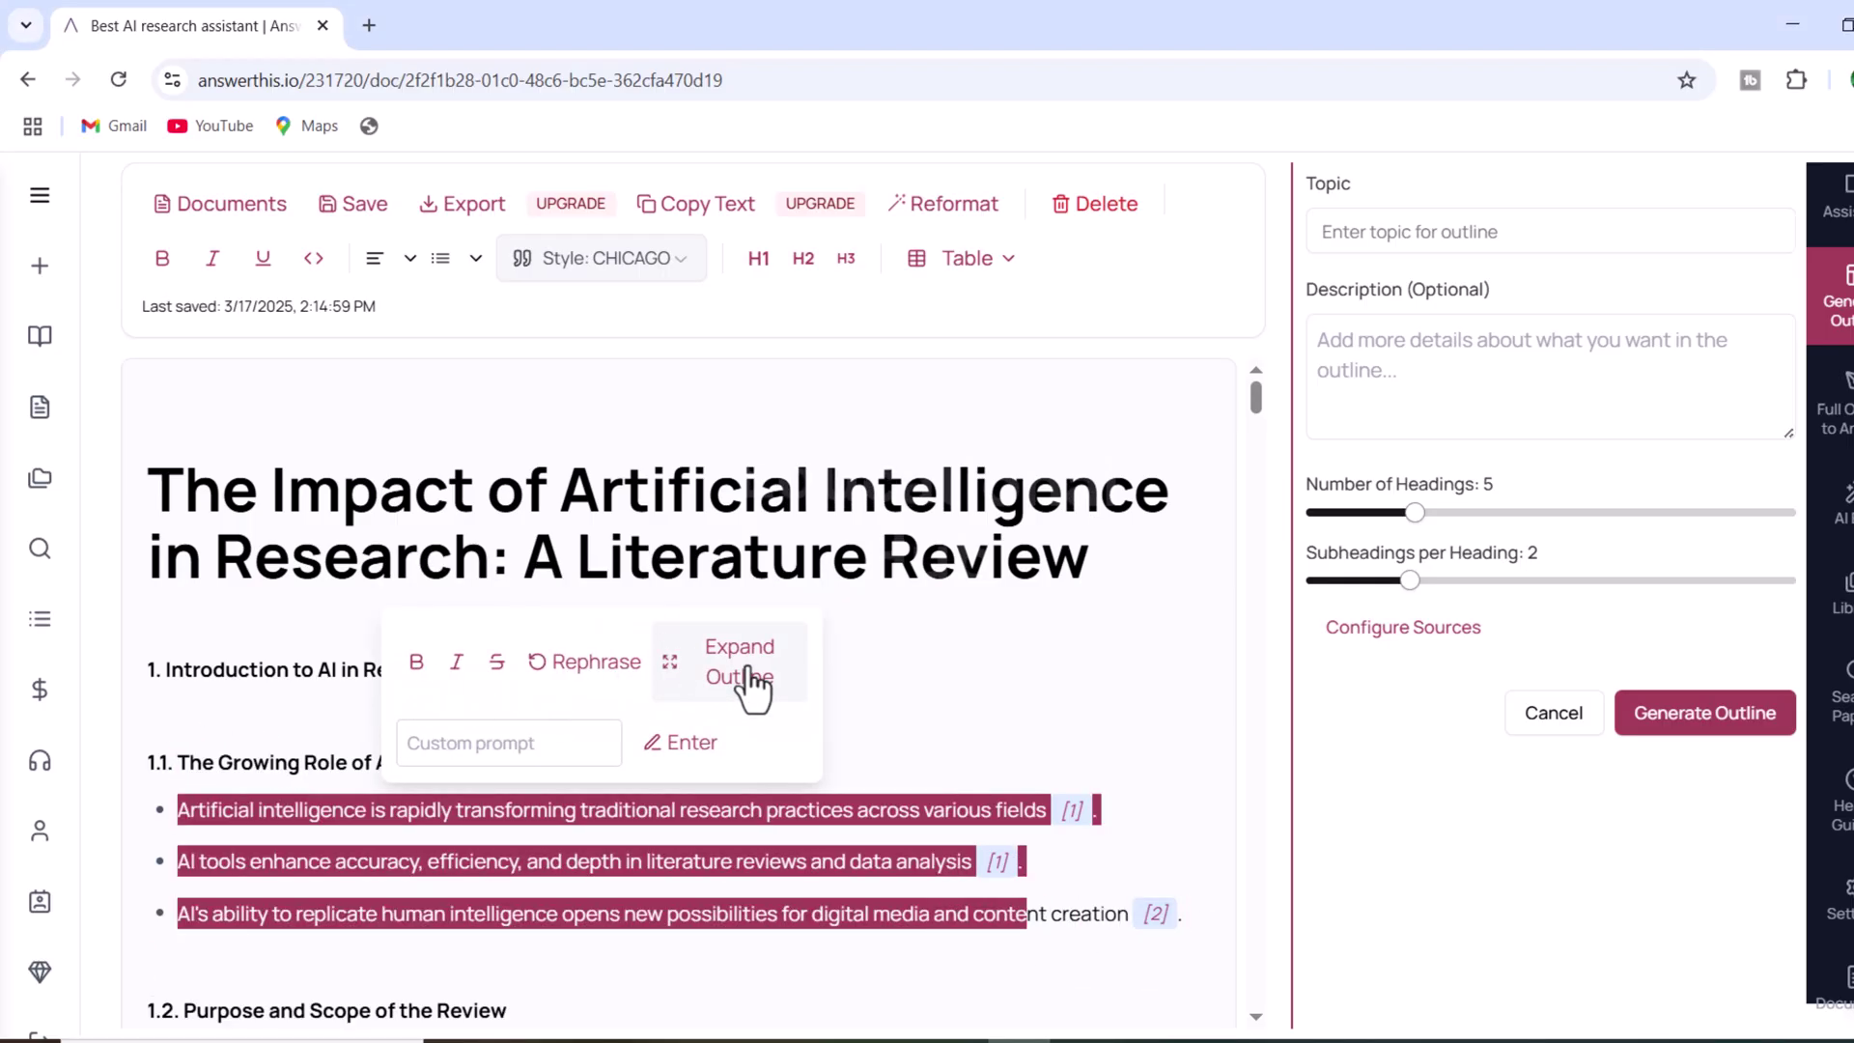
{"action": "left_click", "coordinate": [749, 675]}
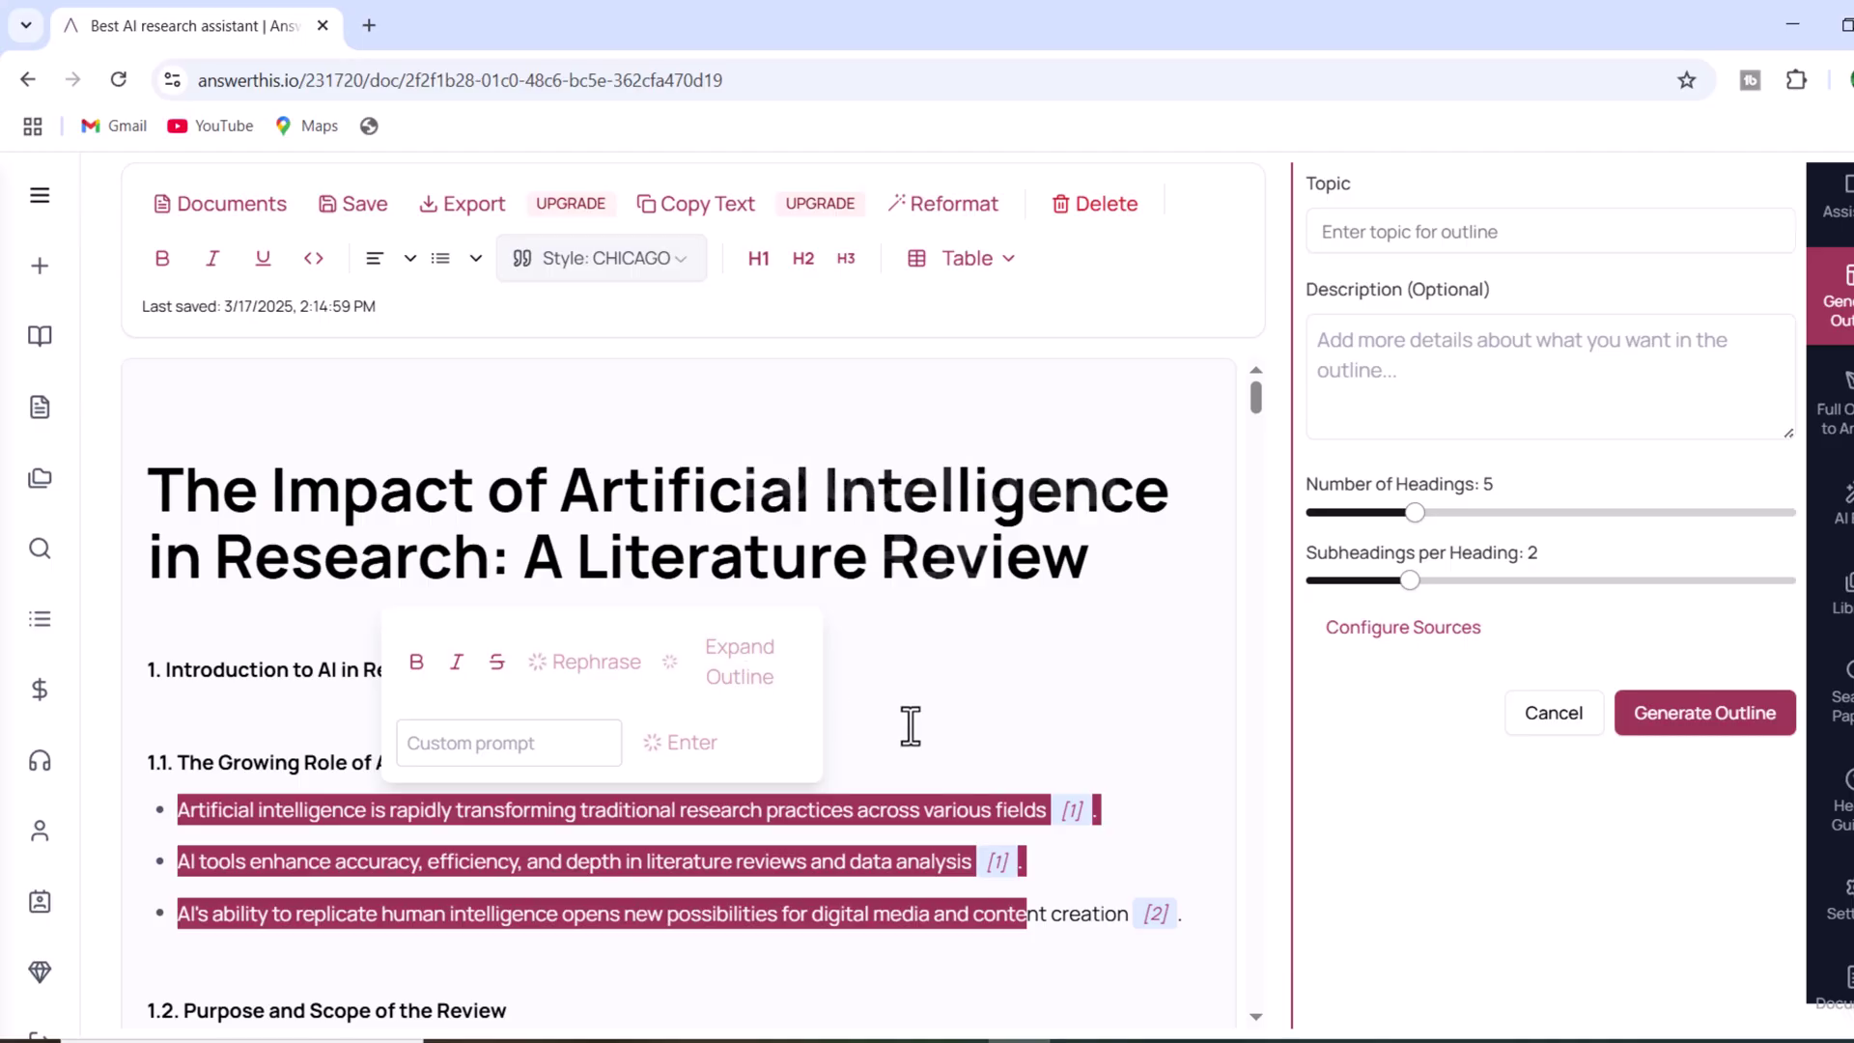
{"action": "scroll", "coordinate": [911, 711], "scroll_direction": "down", "scroll_amount": 1}
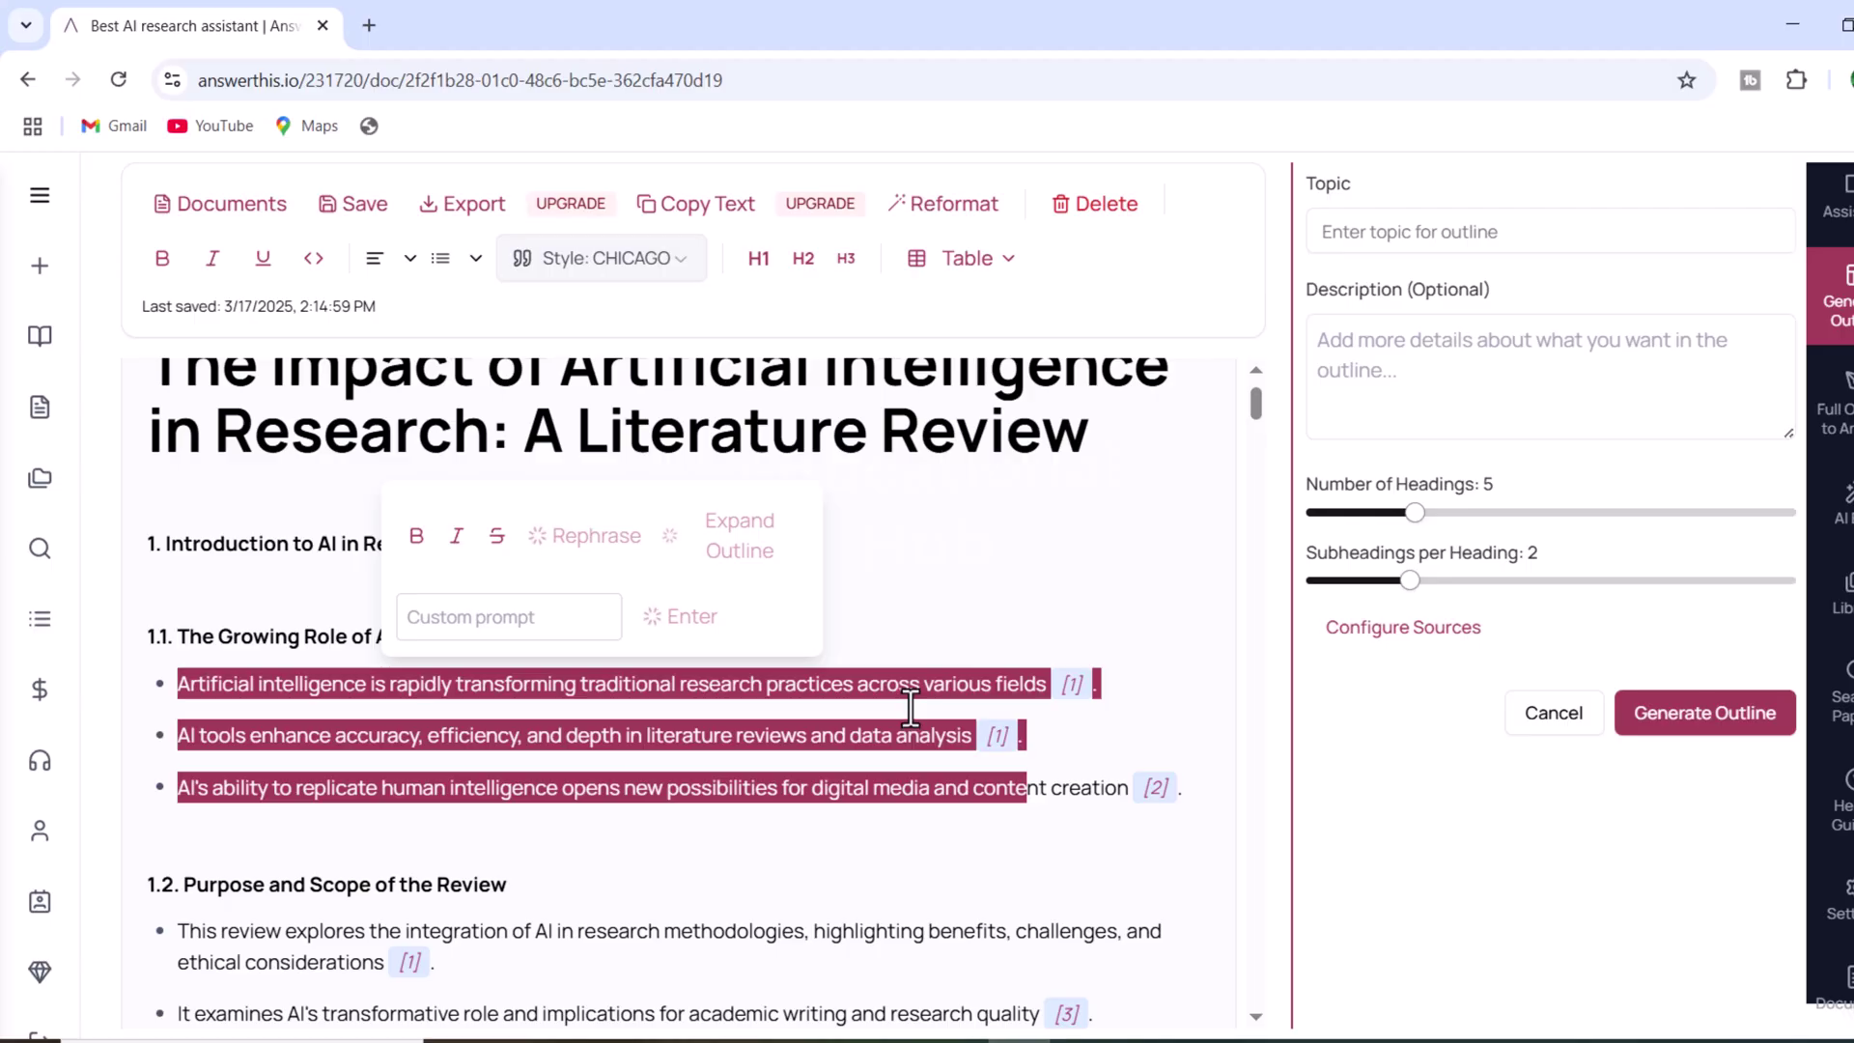
{"action": "scroll", "coordinate": [494, 573], "scroll_direction": "up", "scroll_amount": 5}
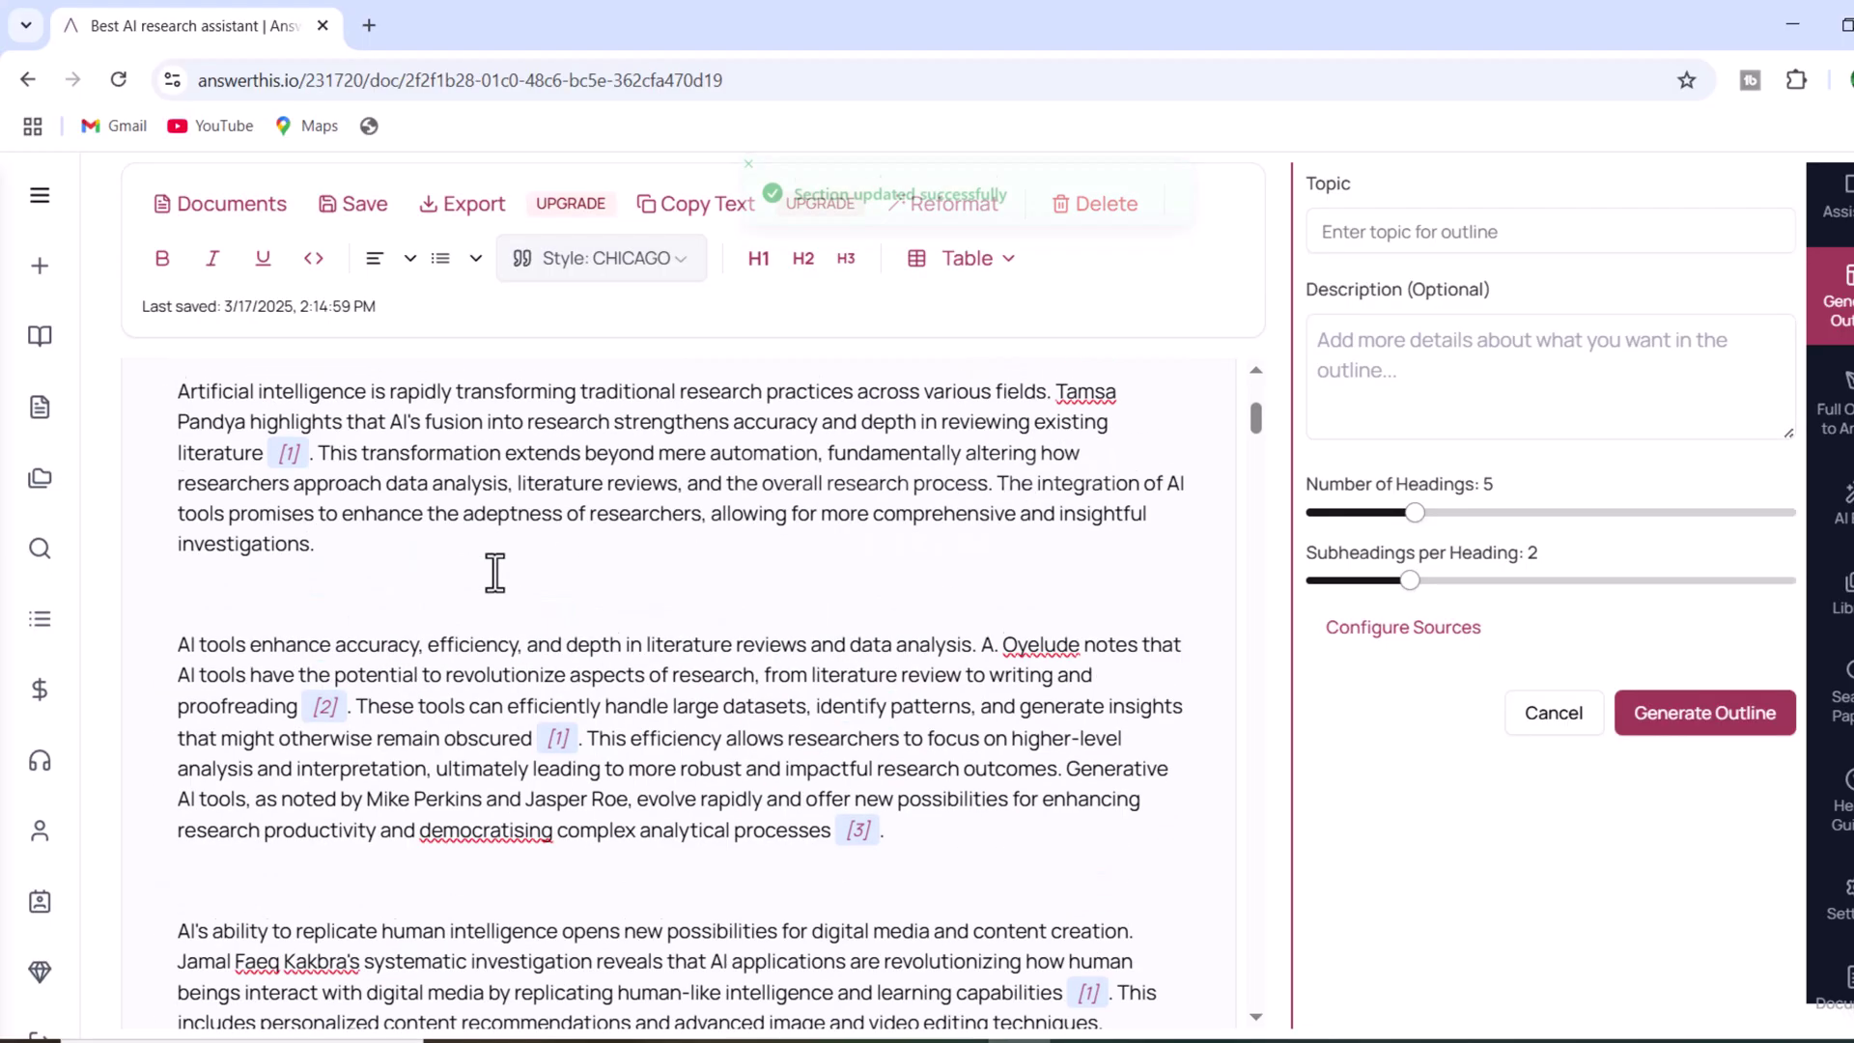
{"action": "scroll", "coordinate": [495, 572], "scroll_direction": "down", "scroll_amount": 7}
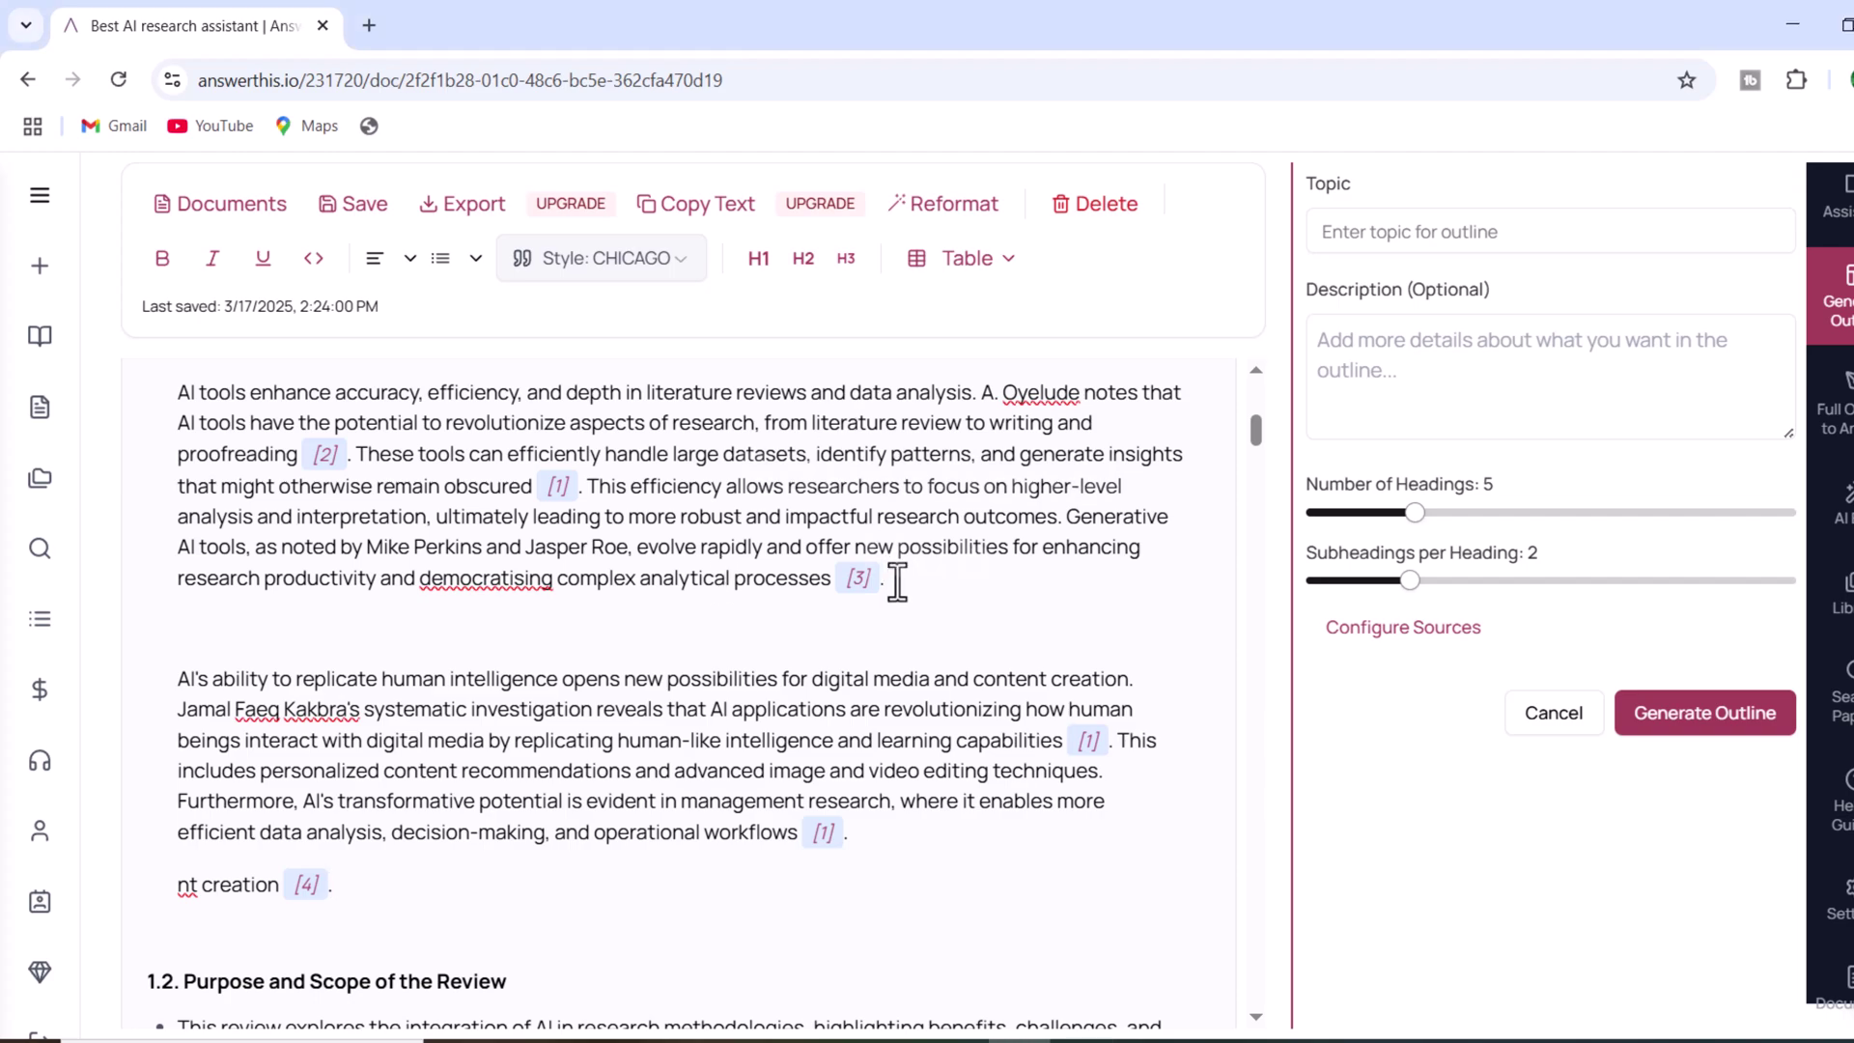
Use slash-menu Continue writing to add a cited paragraph on AI's versatility across research domains
{"action": "type", "text": "/"}
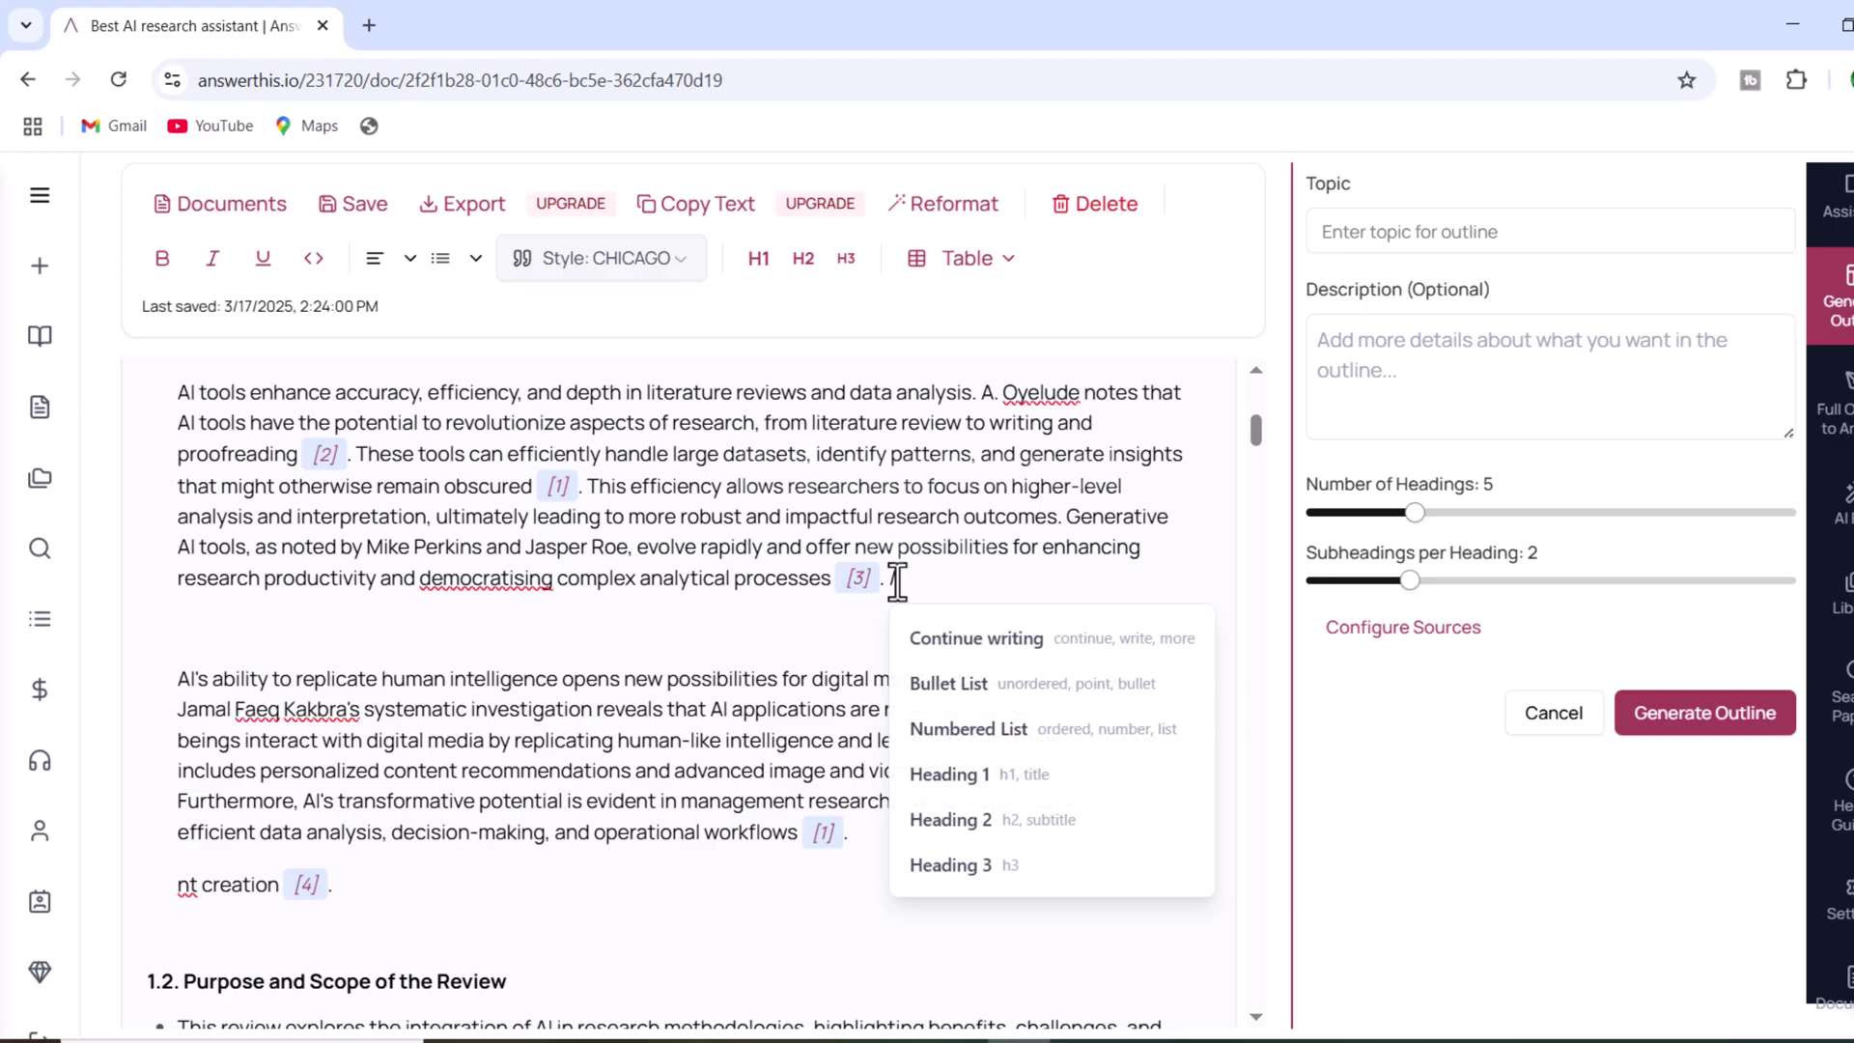
{"action": "left_click", "coordinate": [970, 653]}
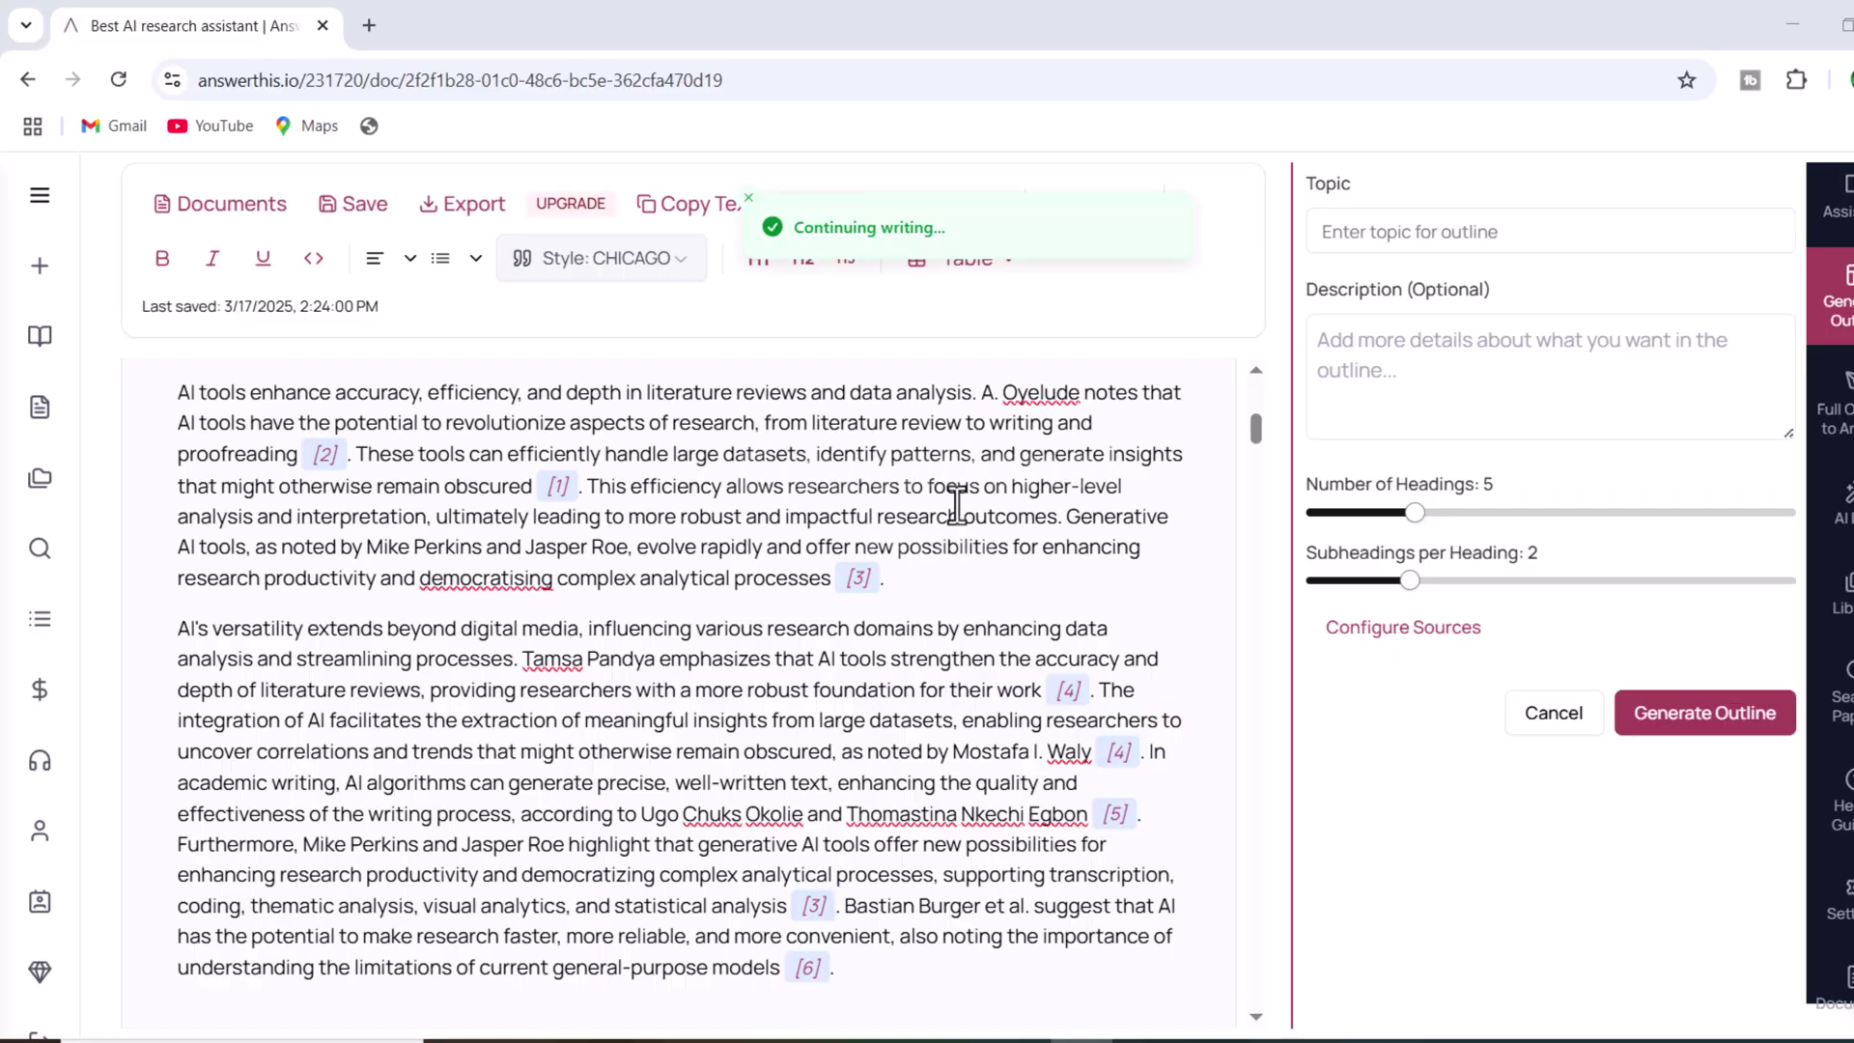
{"action": "scroll", "coordinate": [302, 666], "scroll_direction": "down", "scroll_amount": 1}
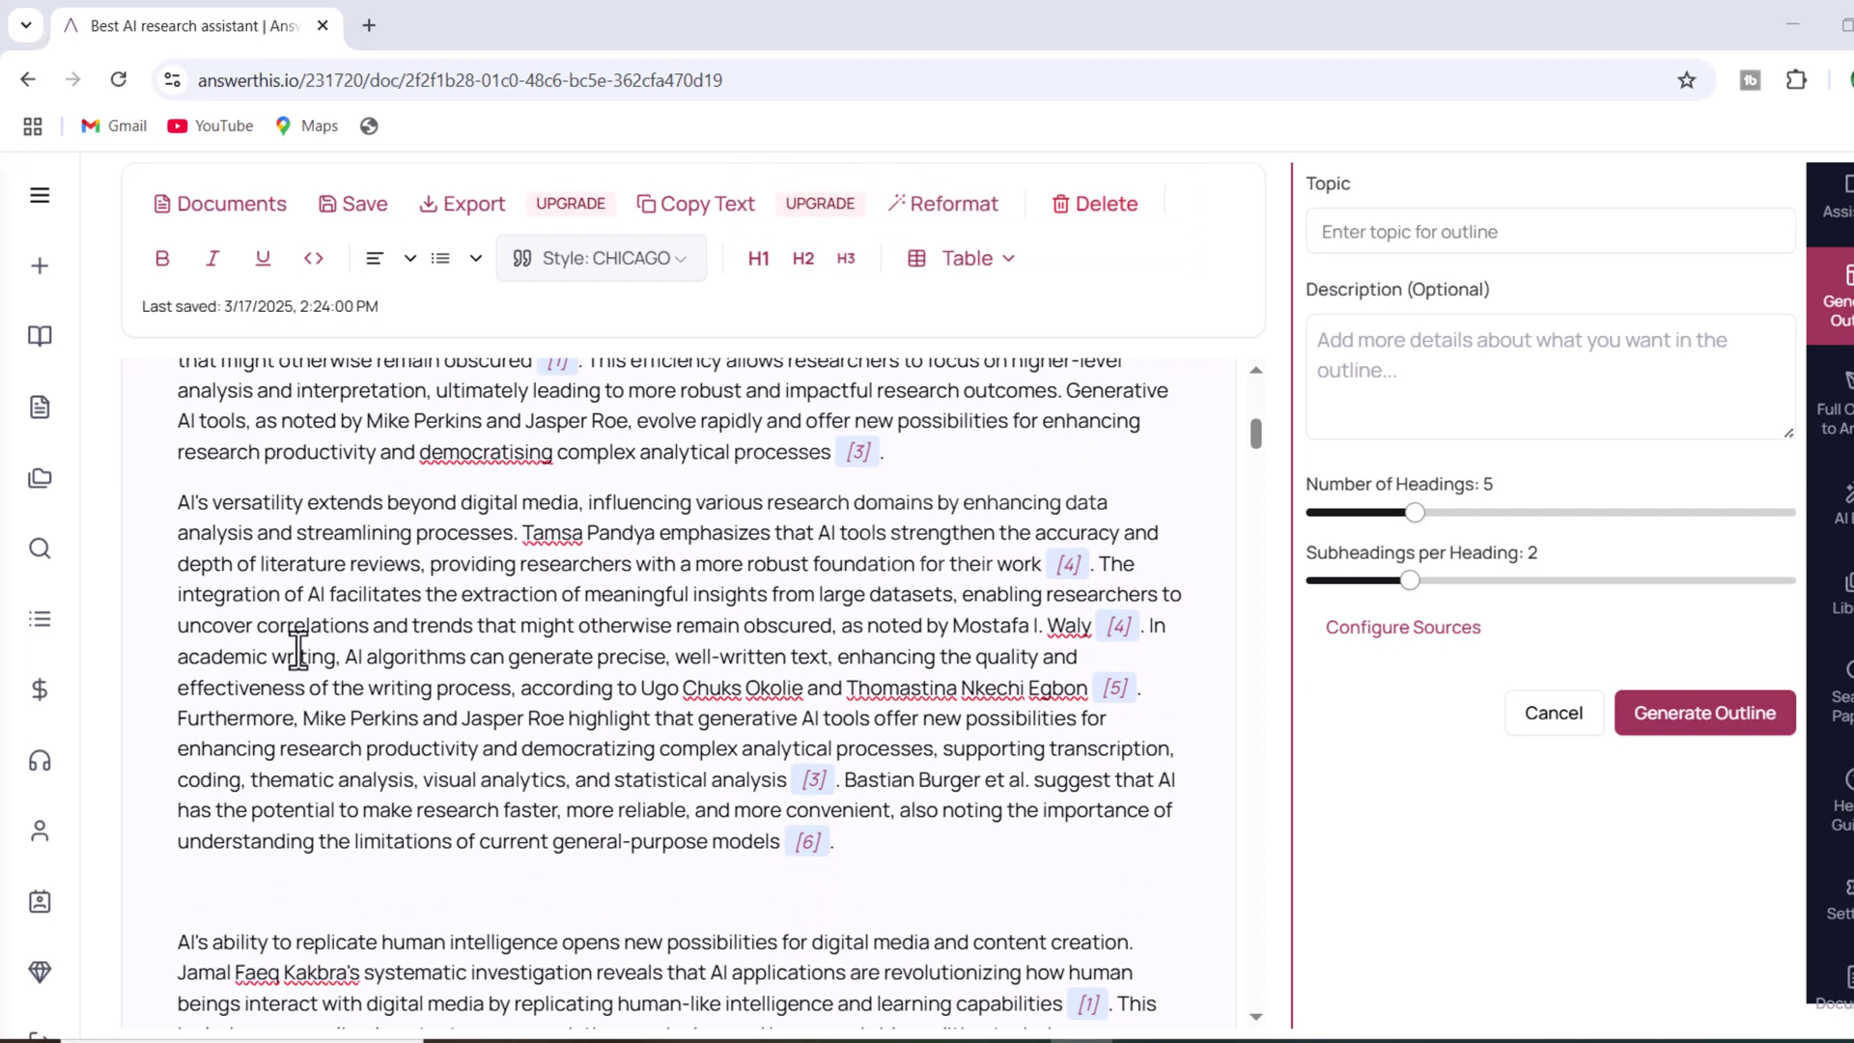
{"action": "left_click_drag", "start_coordinate": [335, 594], "coordinate": [478, 687]}
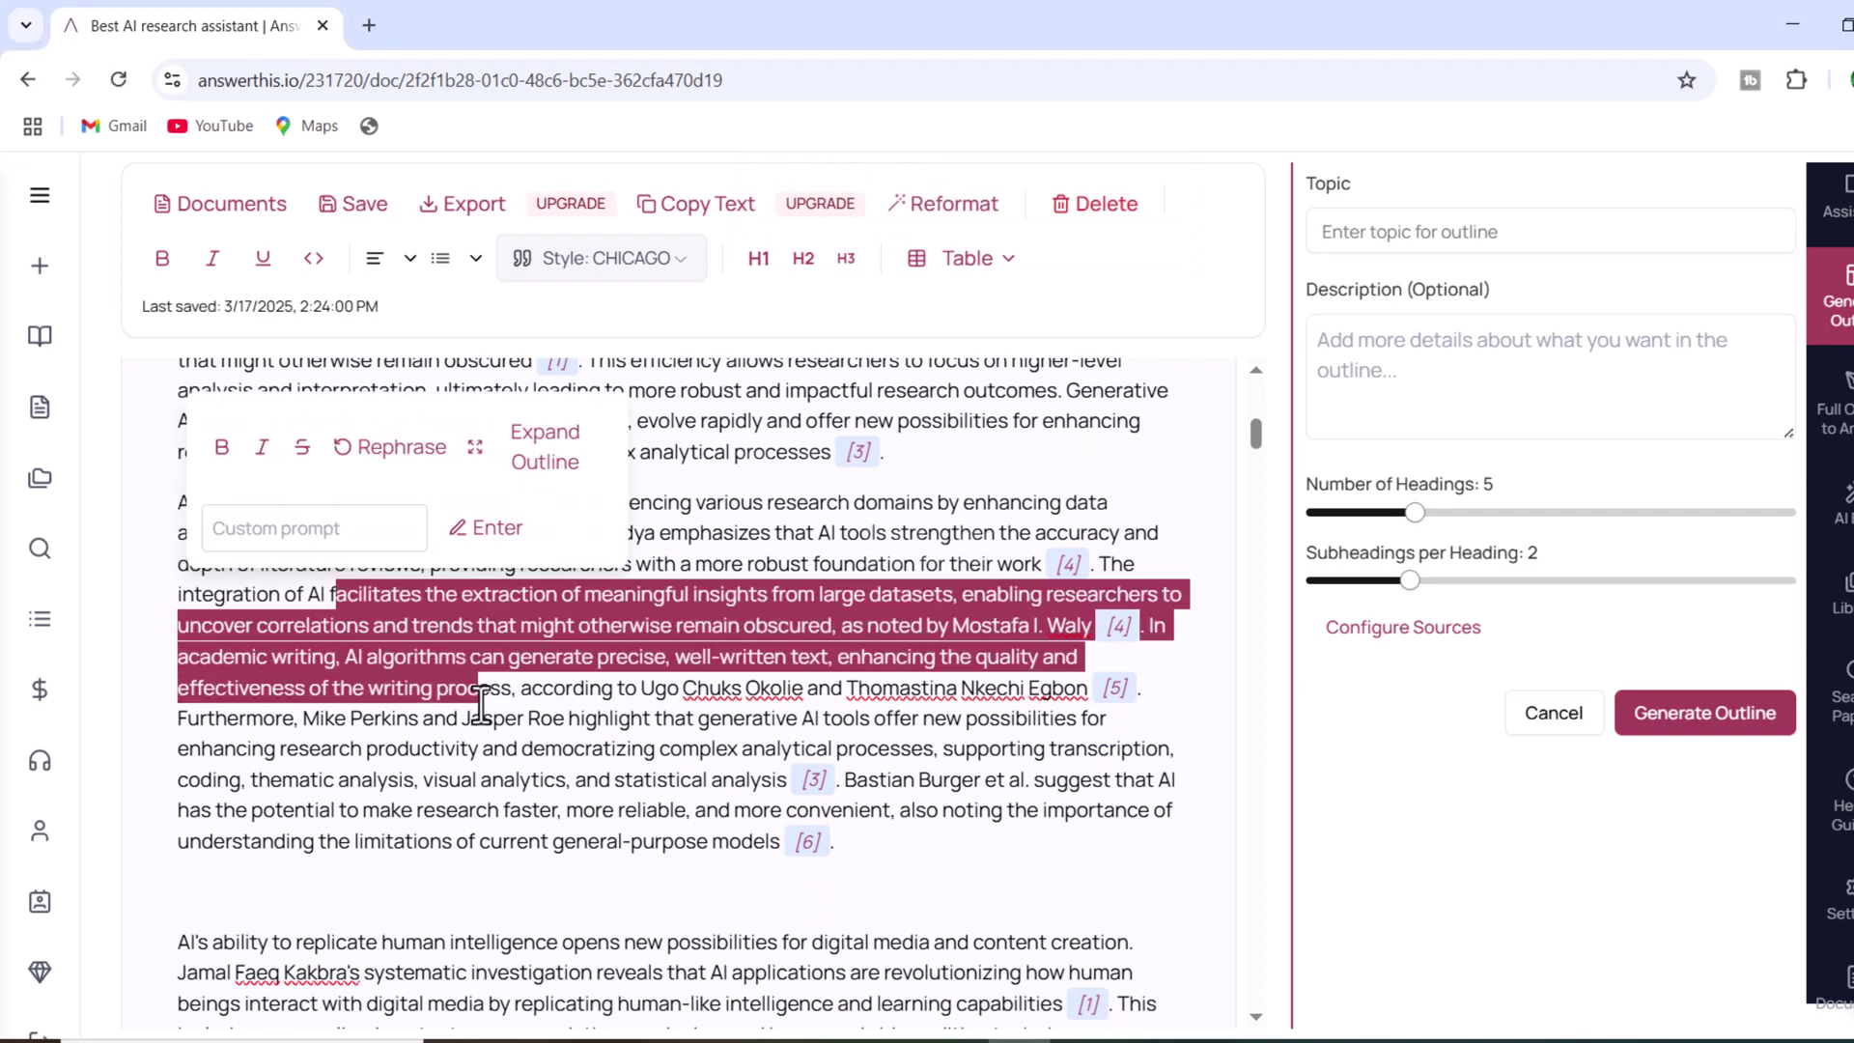
Try switching the document's citations to MLA and then CHICAGO style
{"action": "left_click", "coordinate": [1194, 534]}
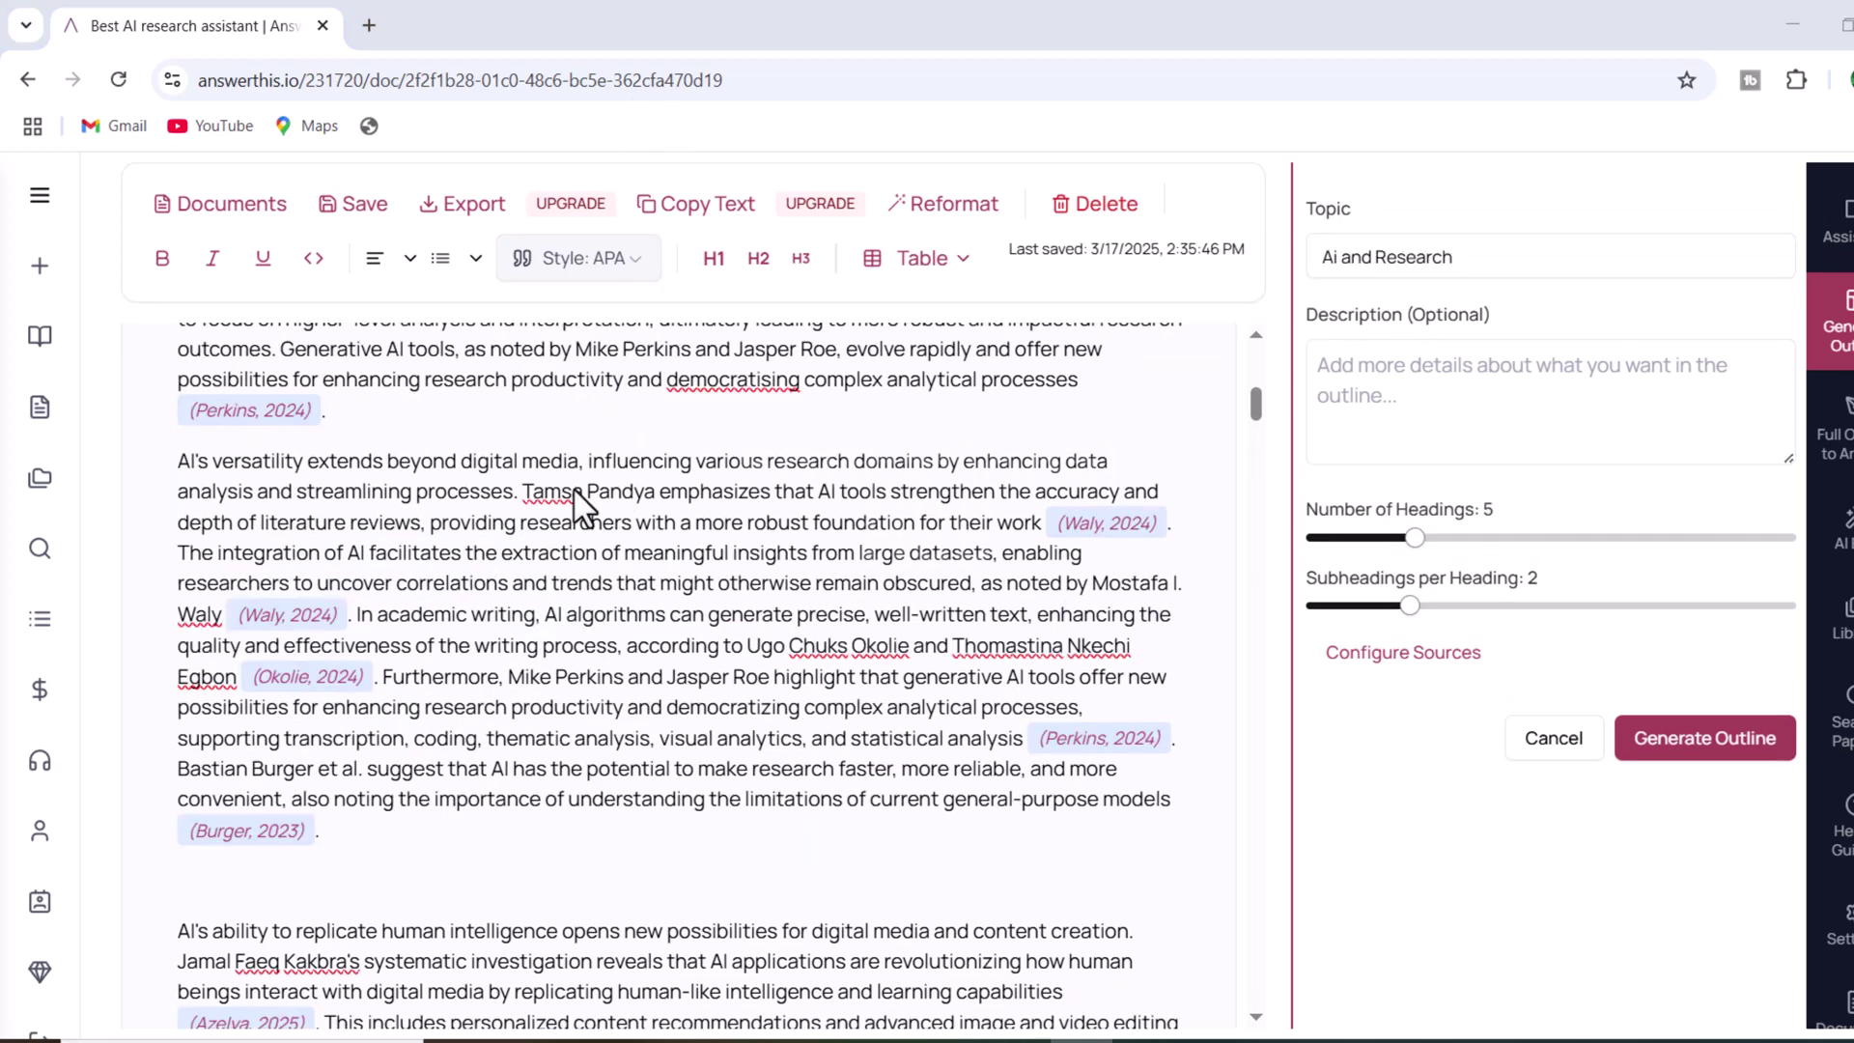
{"action": "scroll", "coordinate": [577, 490], "scroll_direction": "up", "scroll_amount": 10}
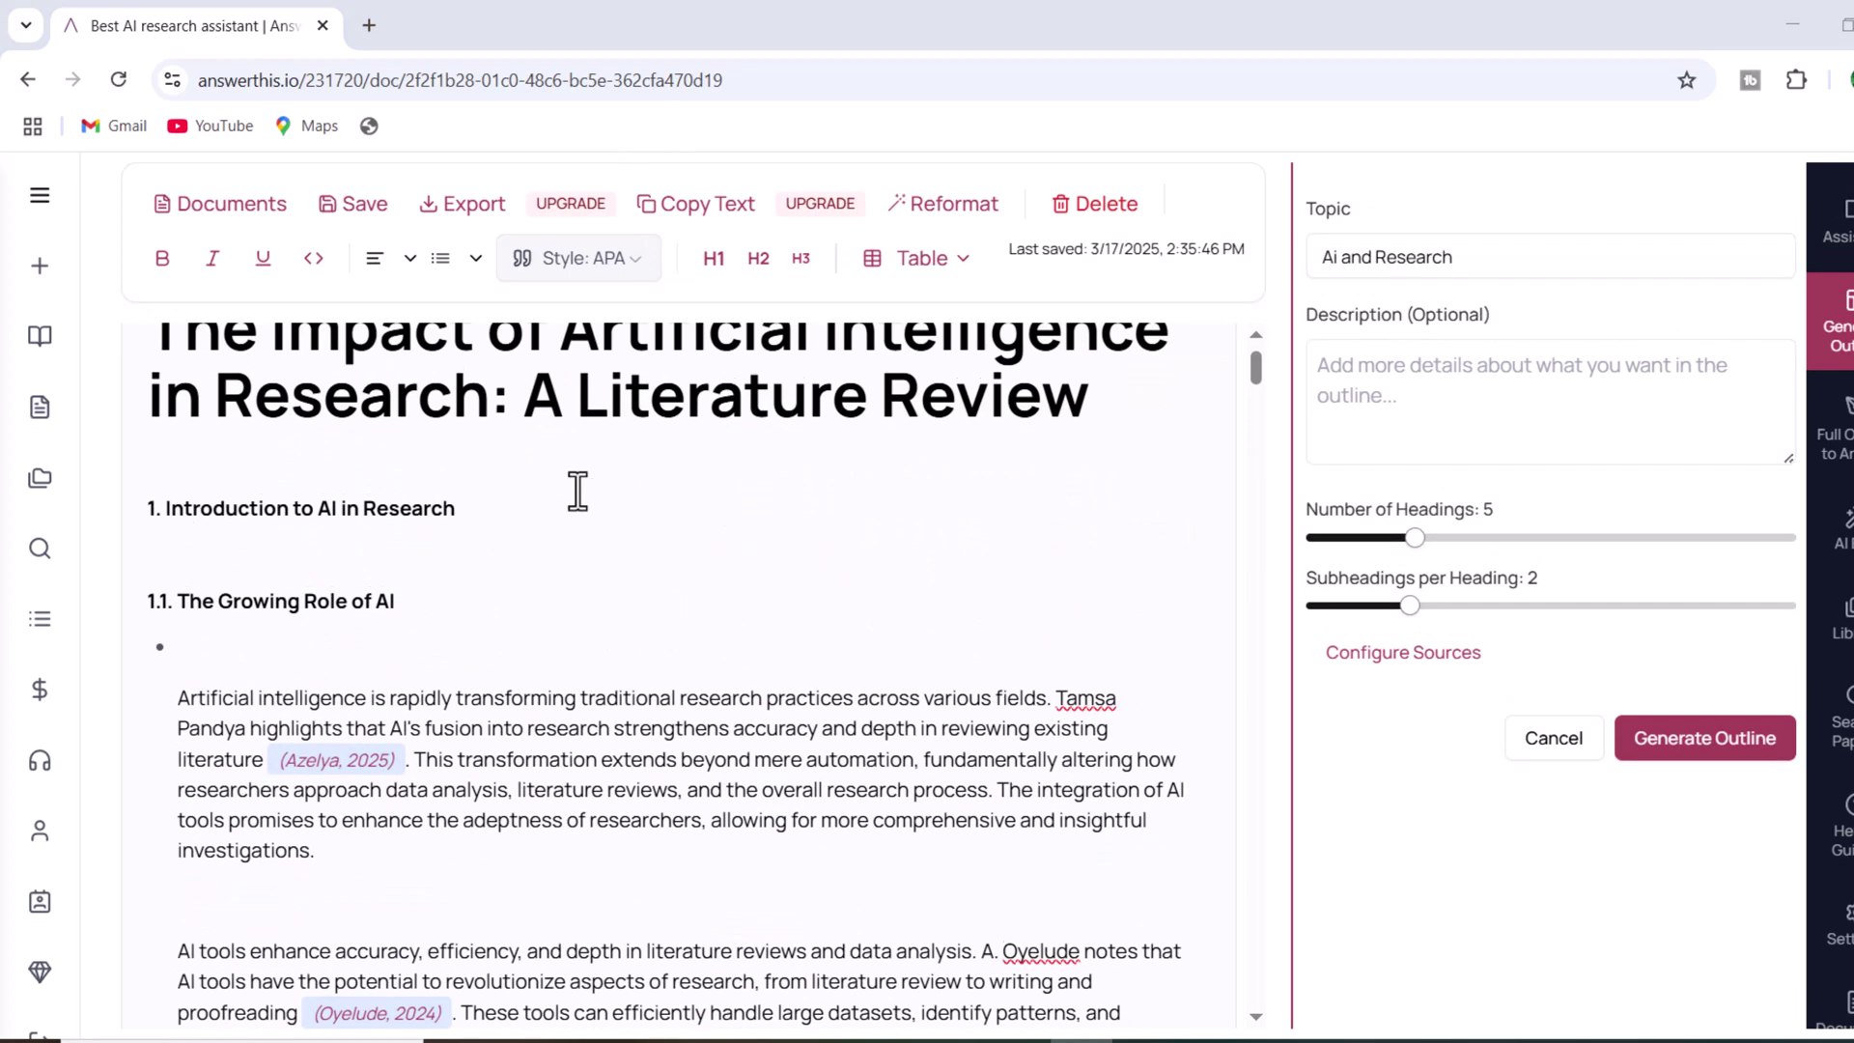
{"action": "scroll", "coordinate": [577, 491], "scroll_direction": "down", "scroll_amount": 2}
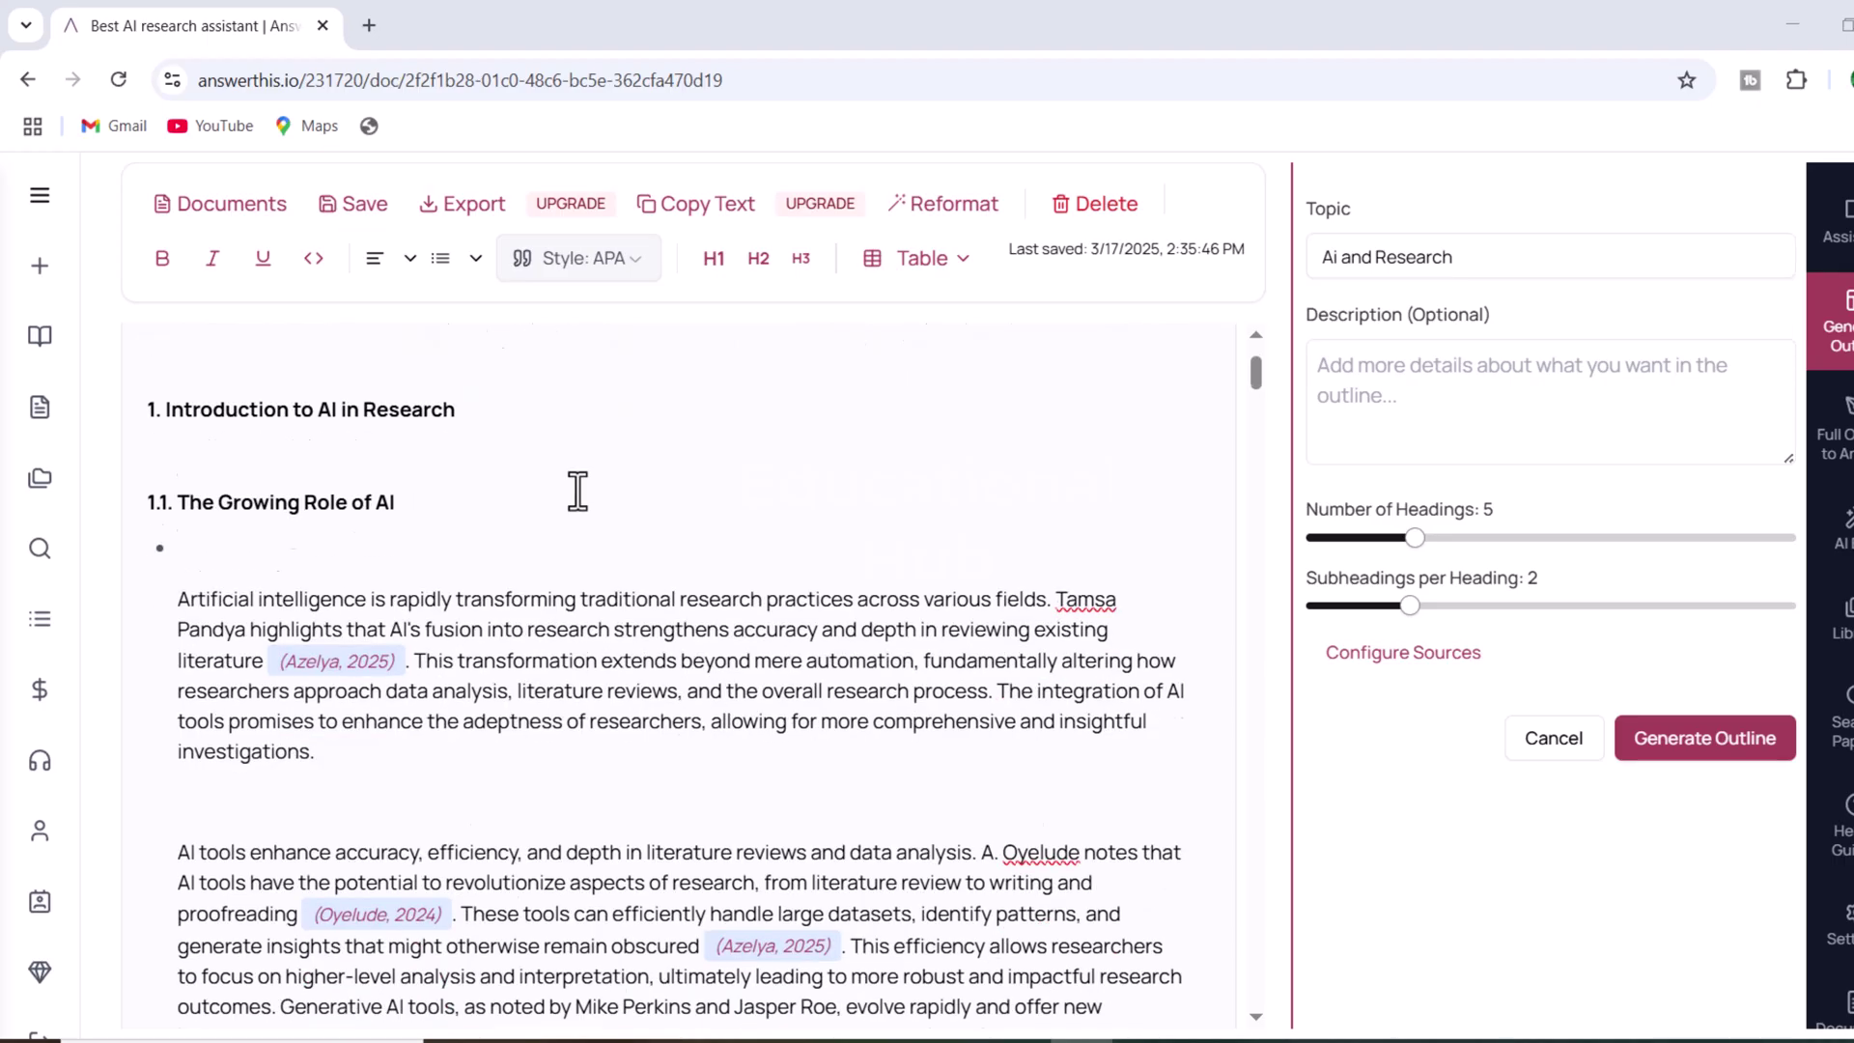
{"action": "left_click", "coordinate": [637, 261]}
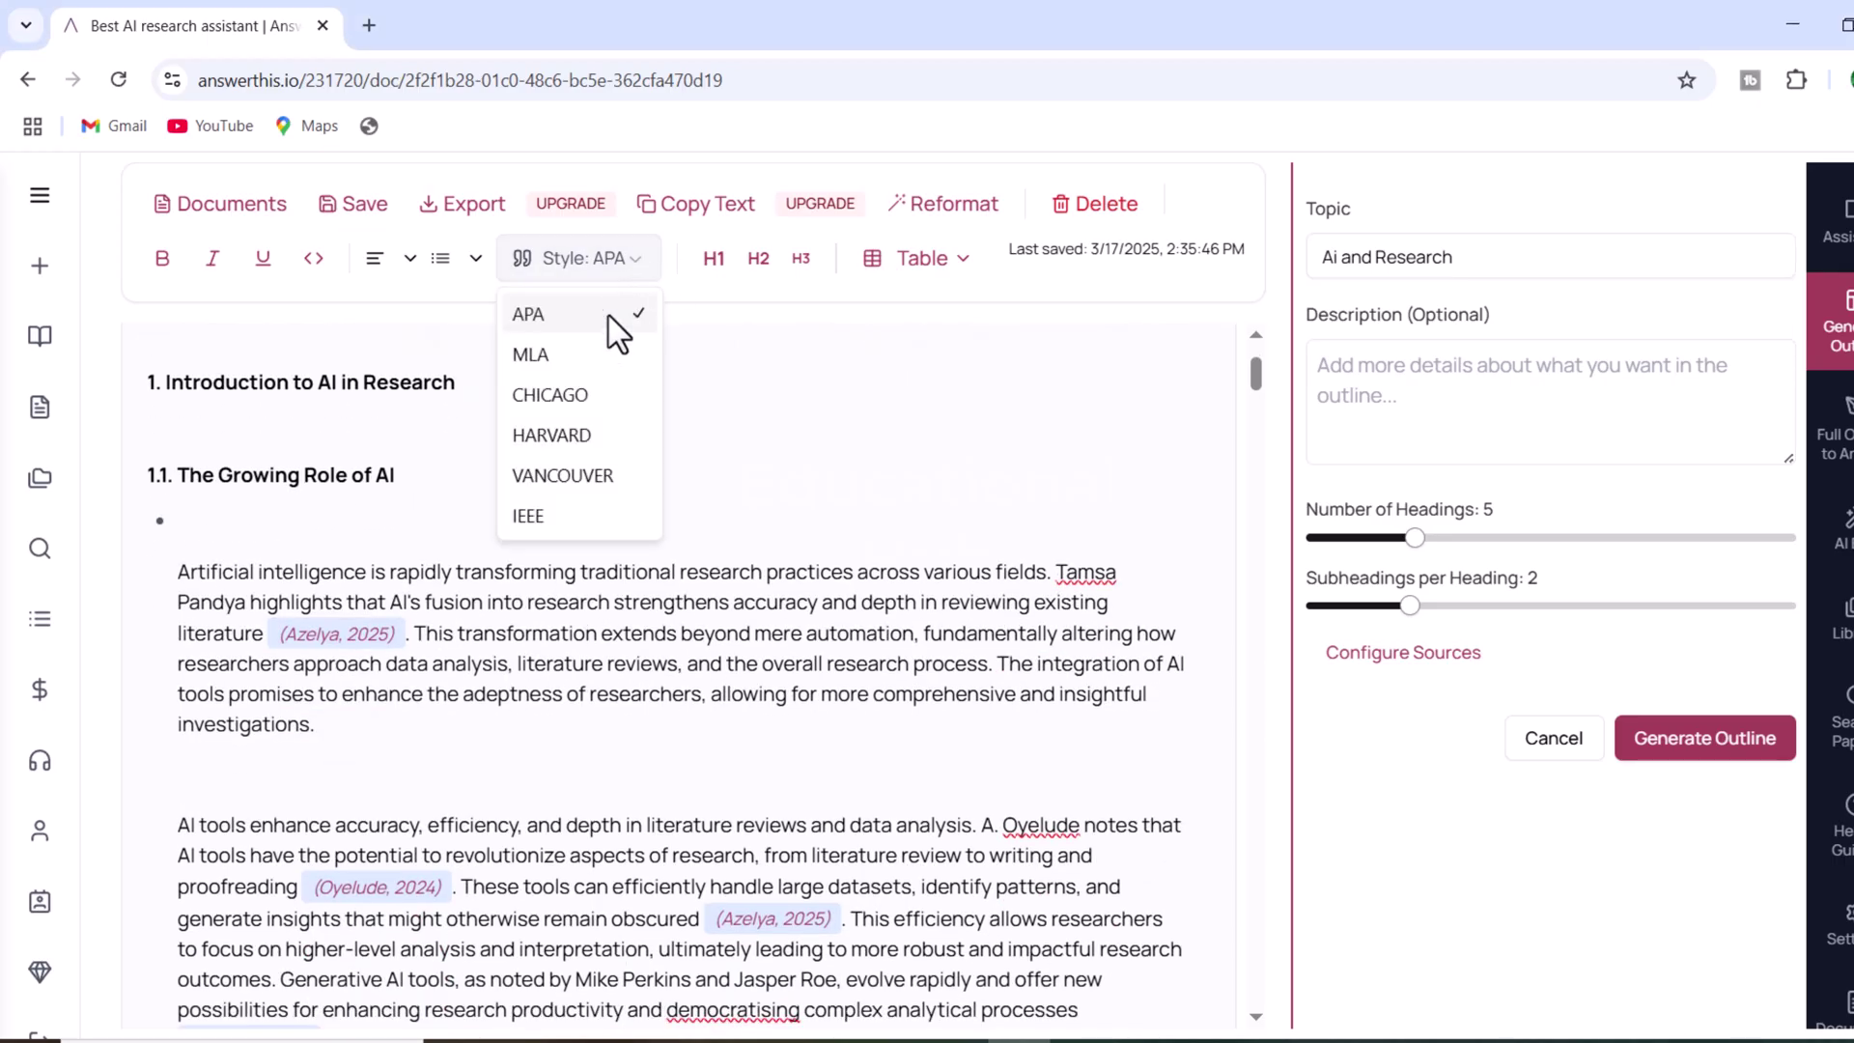
{"action": "left_click", "coordinate": [580, 363]}
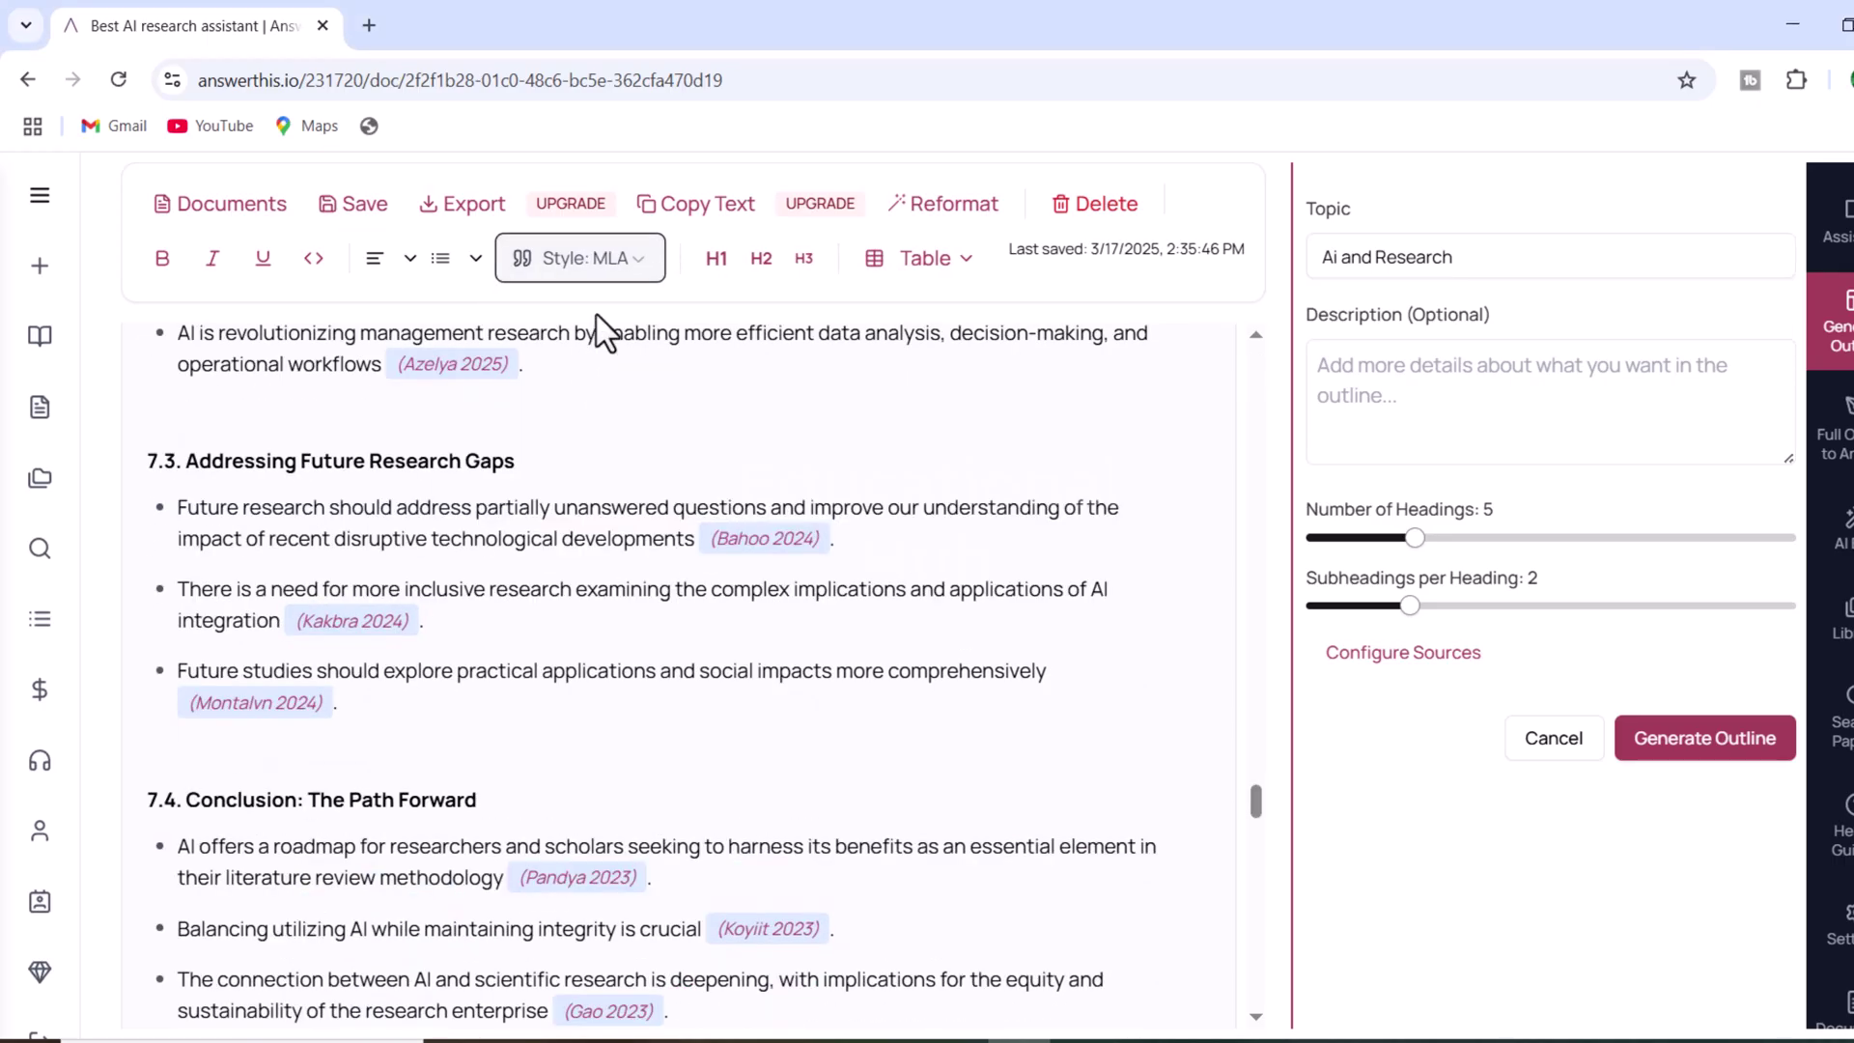
{"action": "left_click", "coordinate": [635, 268]}
{"action": "left_click", "coordinate": [570, 396]}
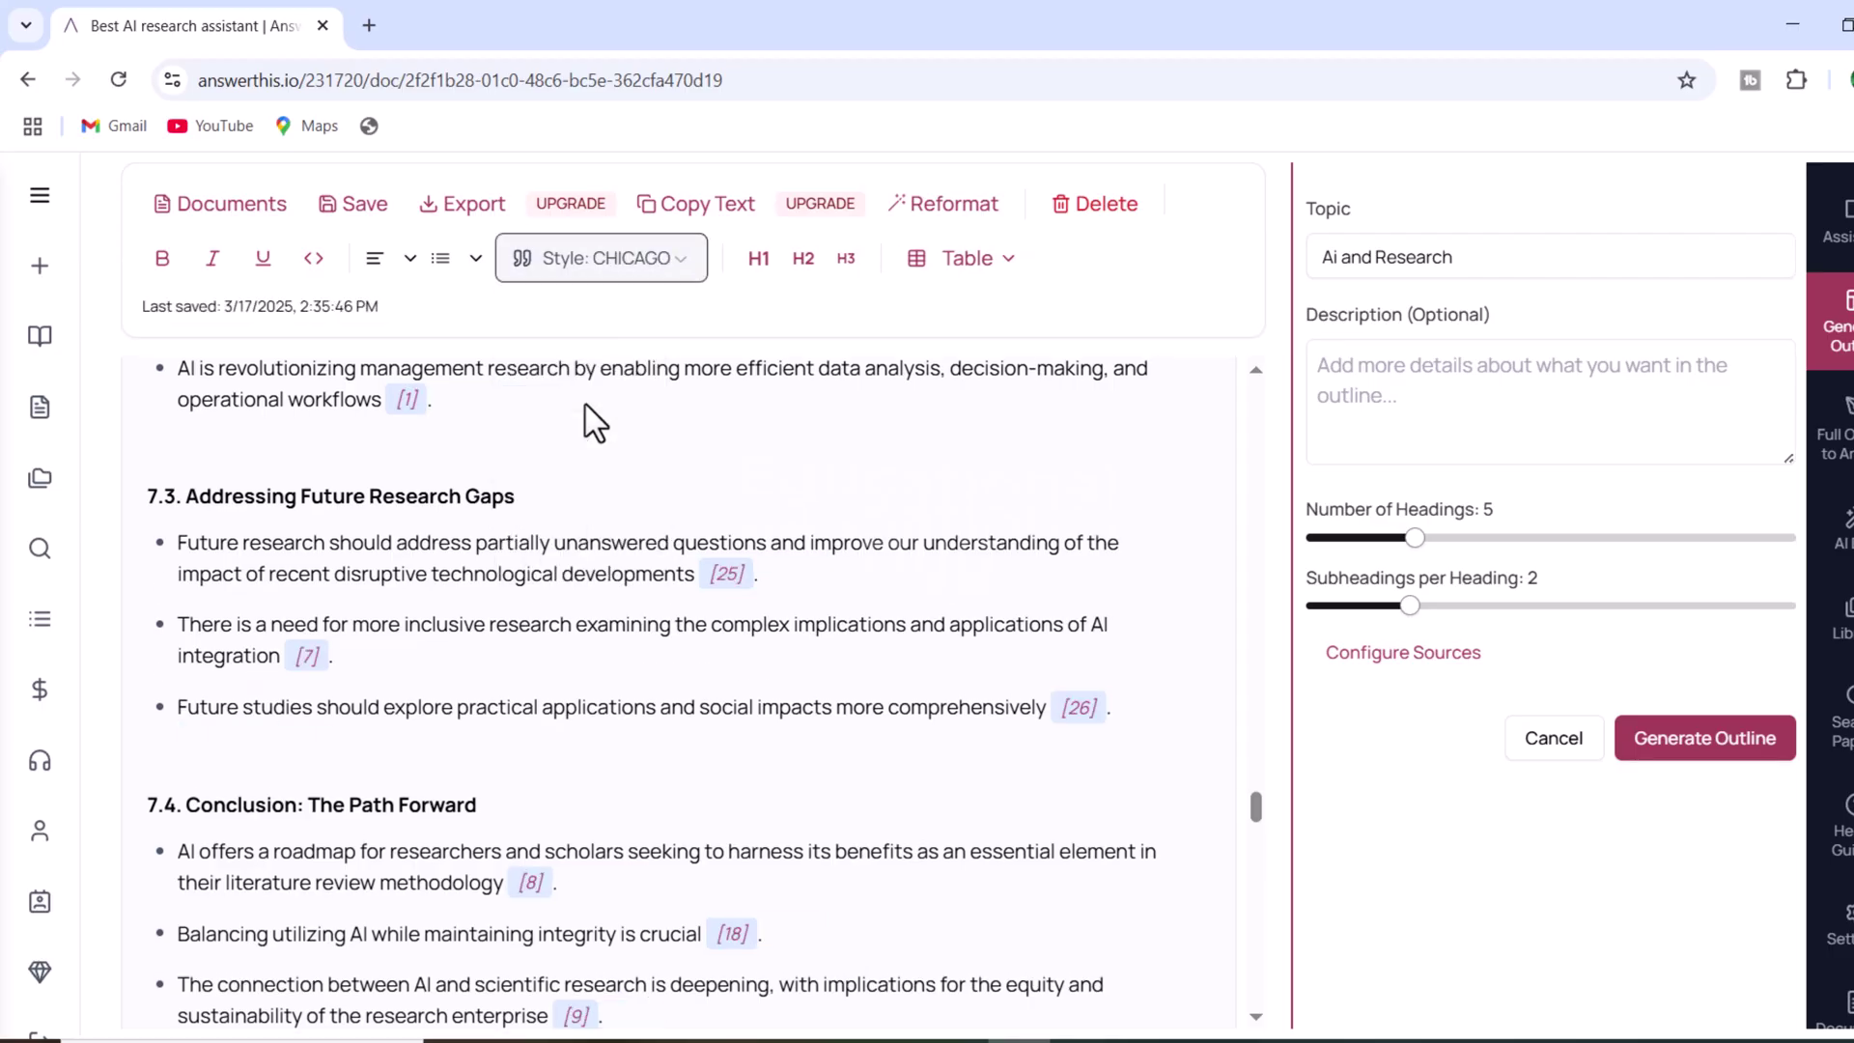
Switch the citations to APA style and check them through the document
{"action": "left_click", "coordinate": [668, 270]}
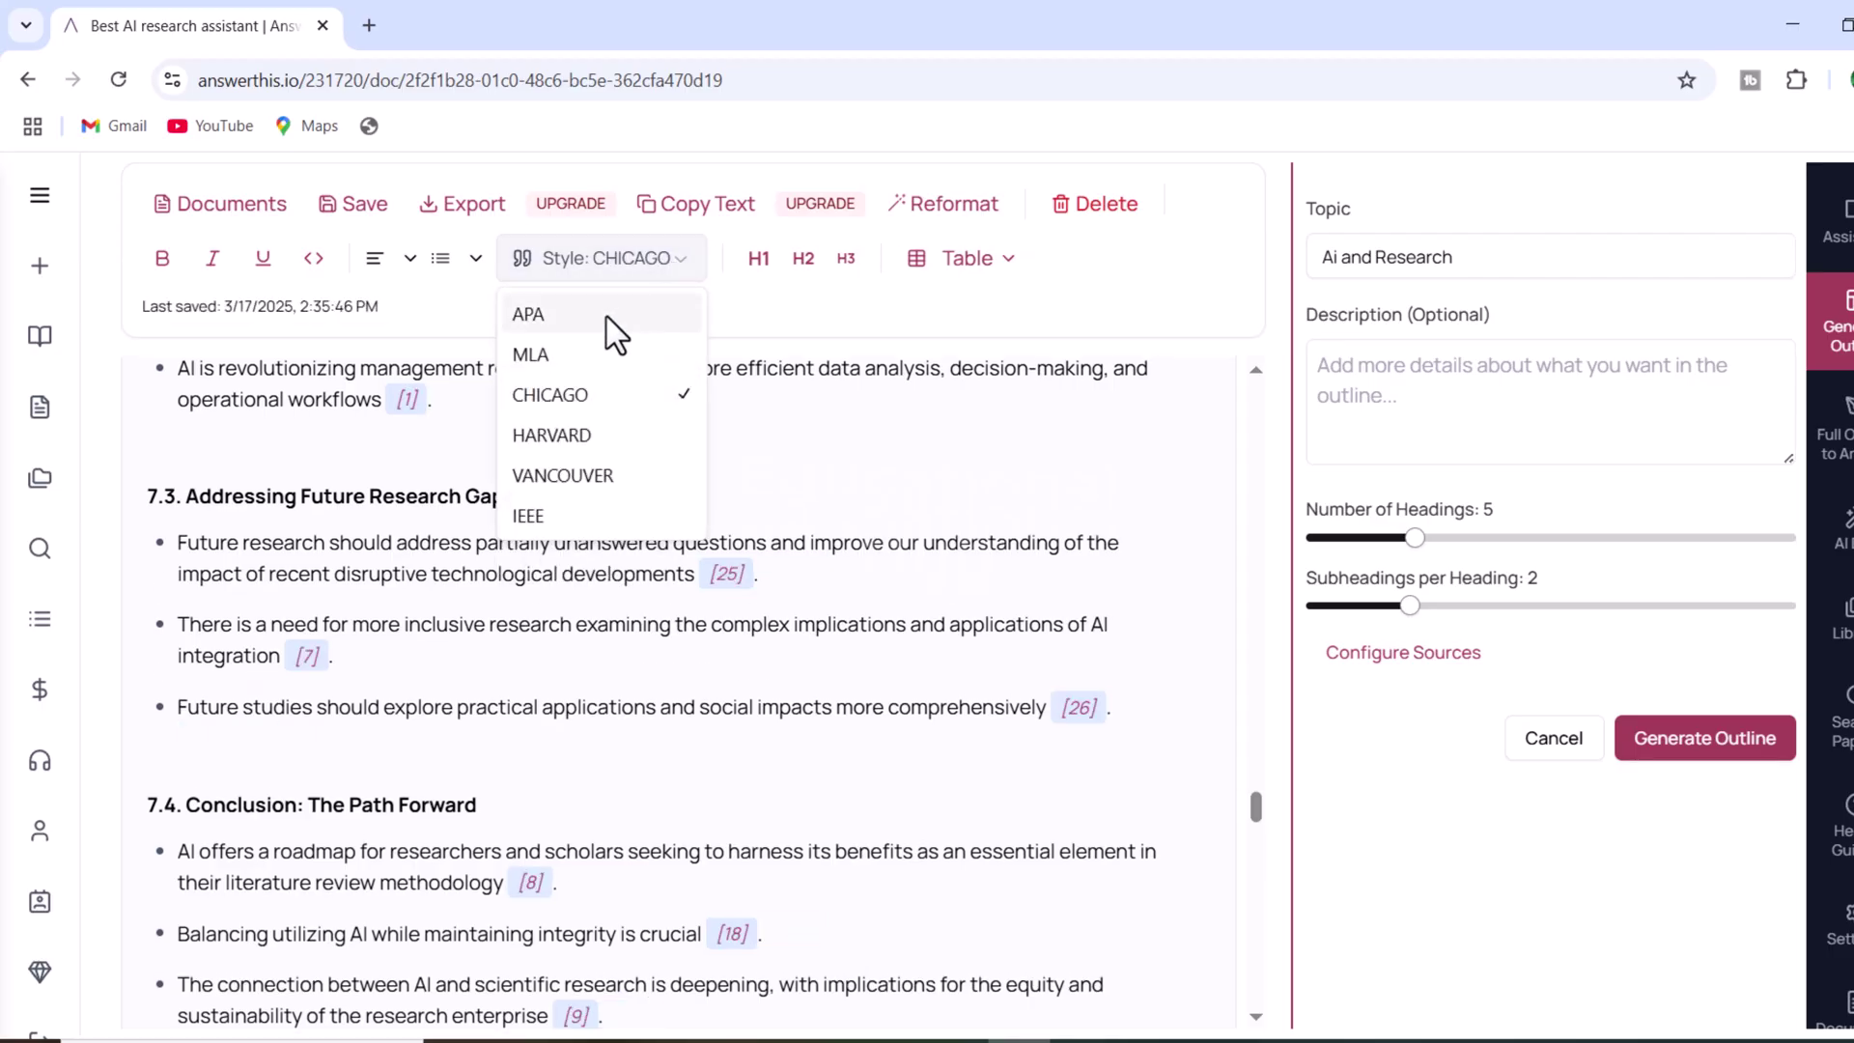
{"action": "left_click", "coordinate": [606, 317]}
{"action": "scroll", "coordinate": [608, 526], "scroll_direction": "up", "scroll_amount": 8}
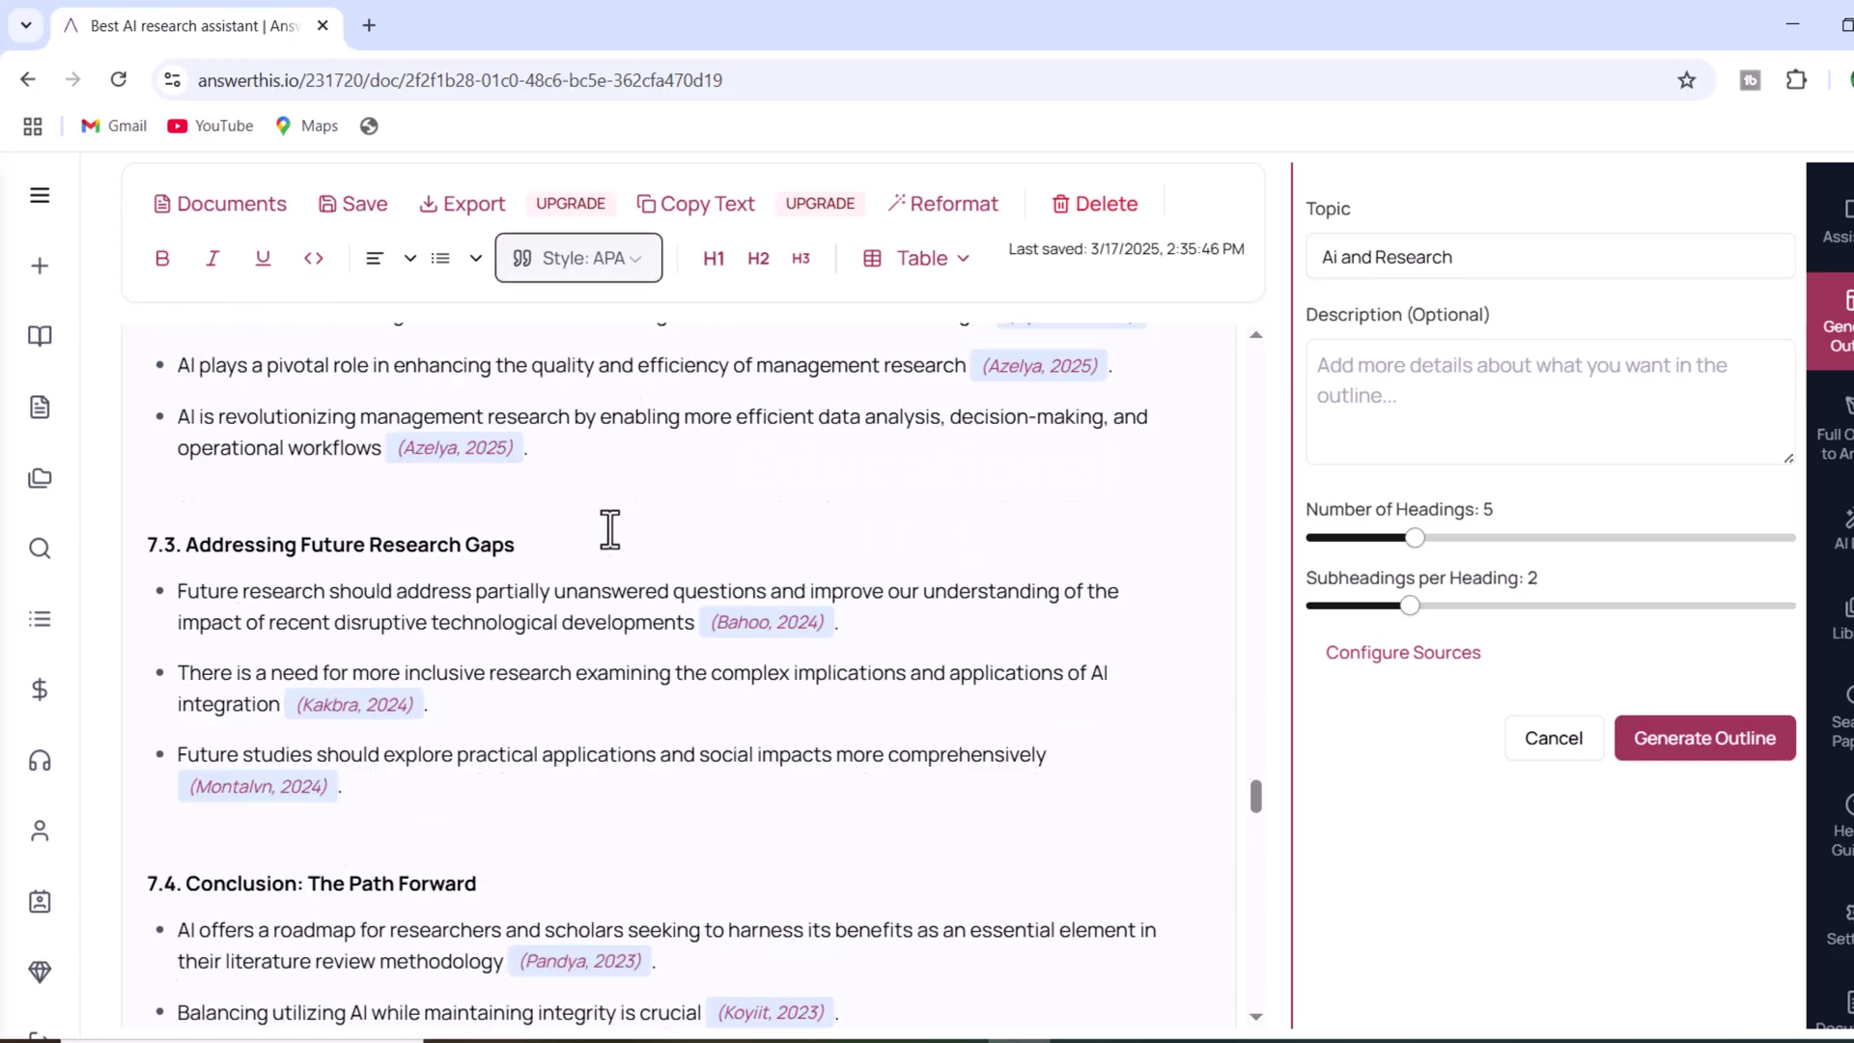
{"action": "scroll", "coordinate": [610, 526], "scroll_direction": "up", "scroll_amount": 18}
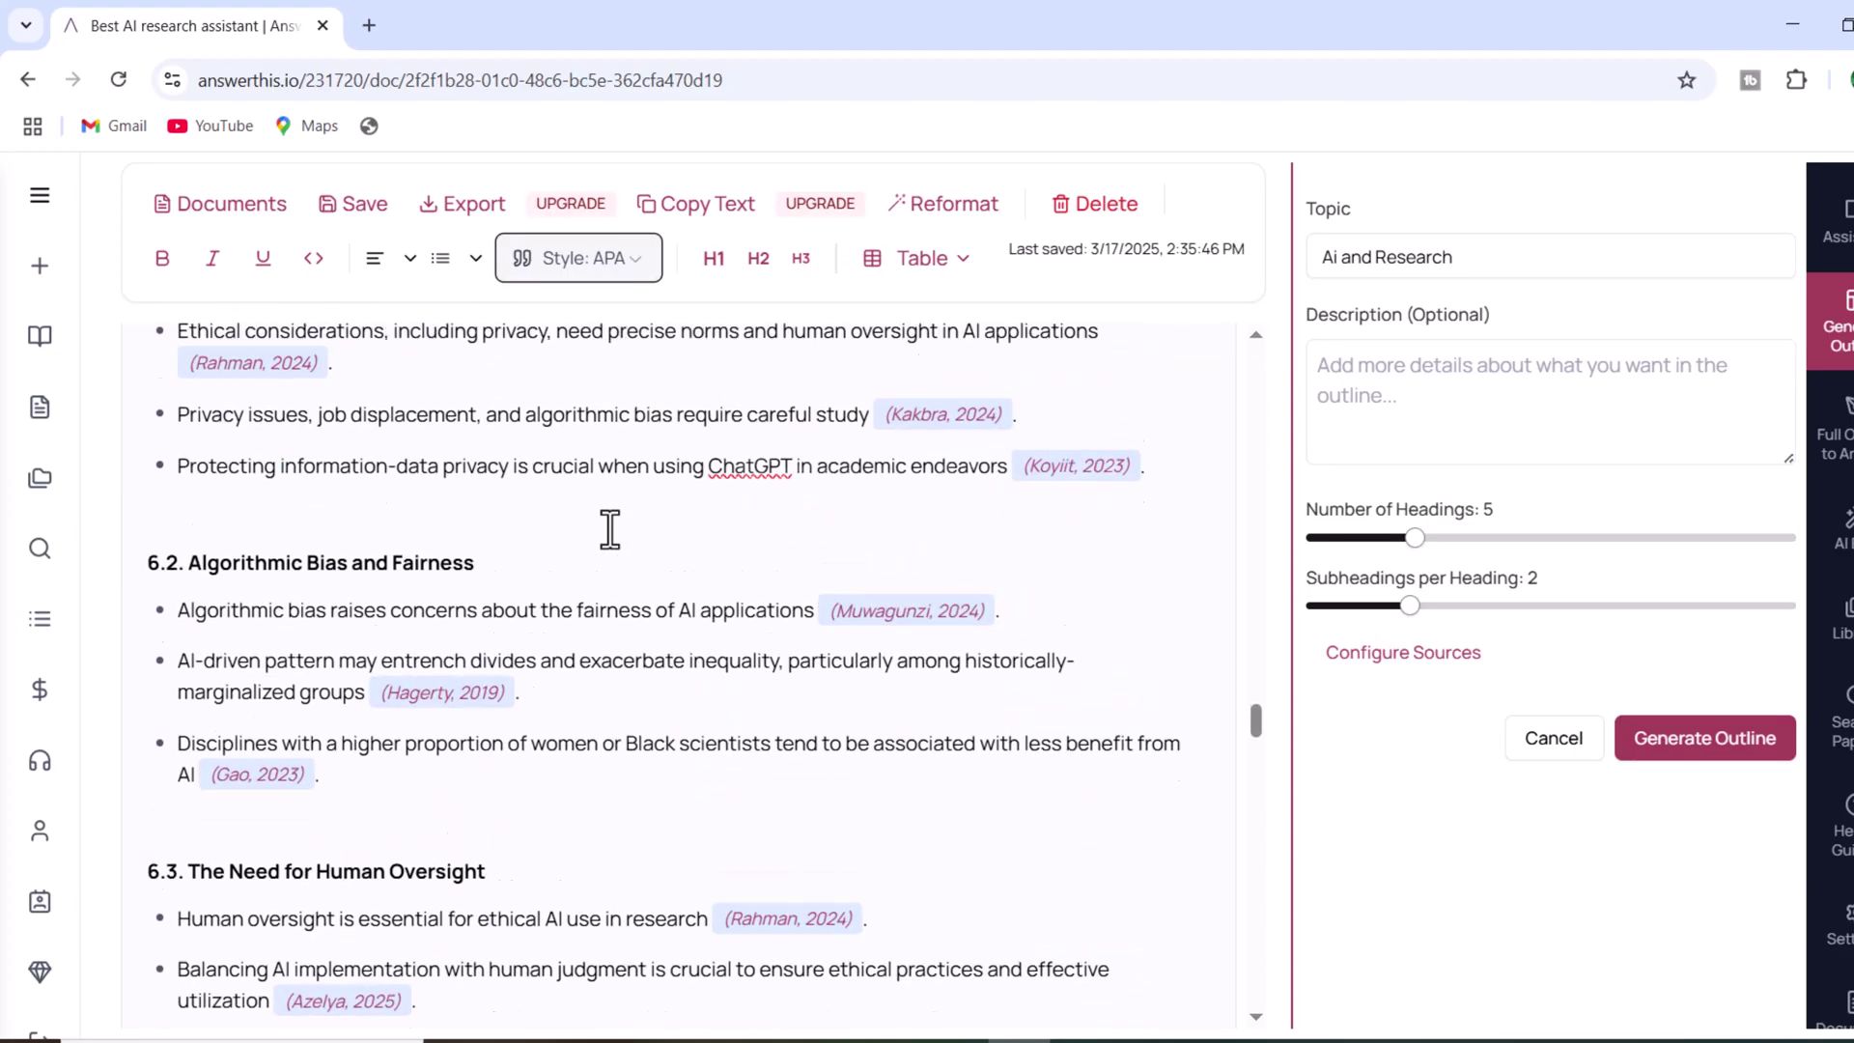
{"action": "scroll", "coordinate": [609, 527], "scroll_direction": "up", "scroll_amount": 18}
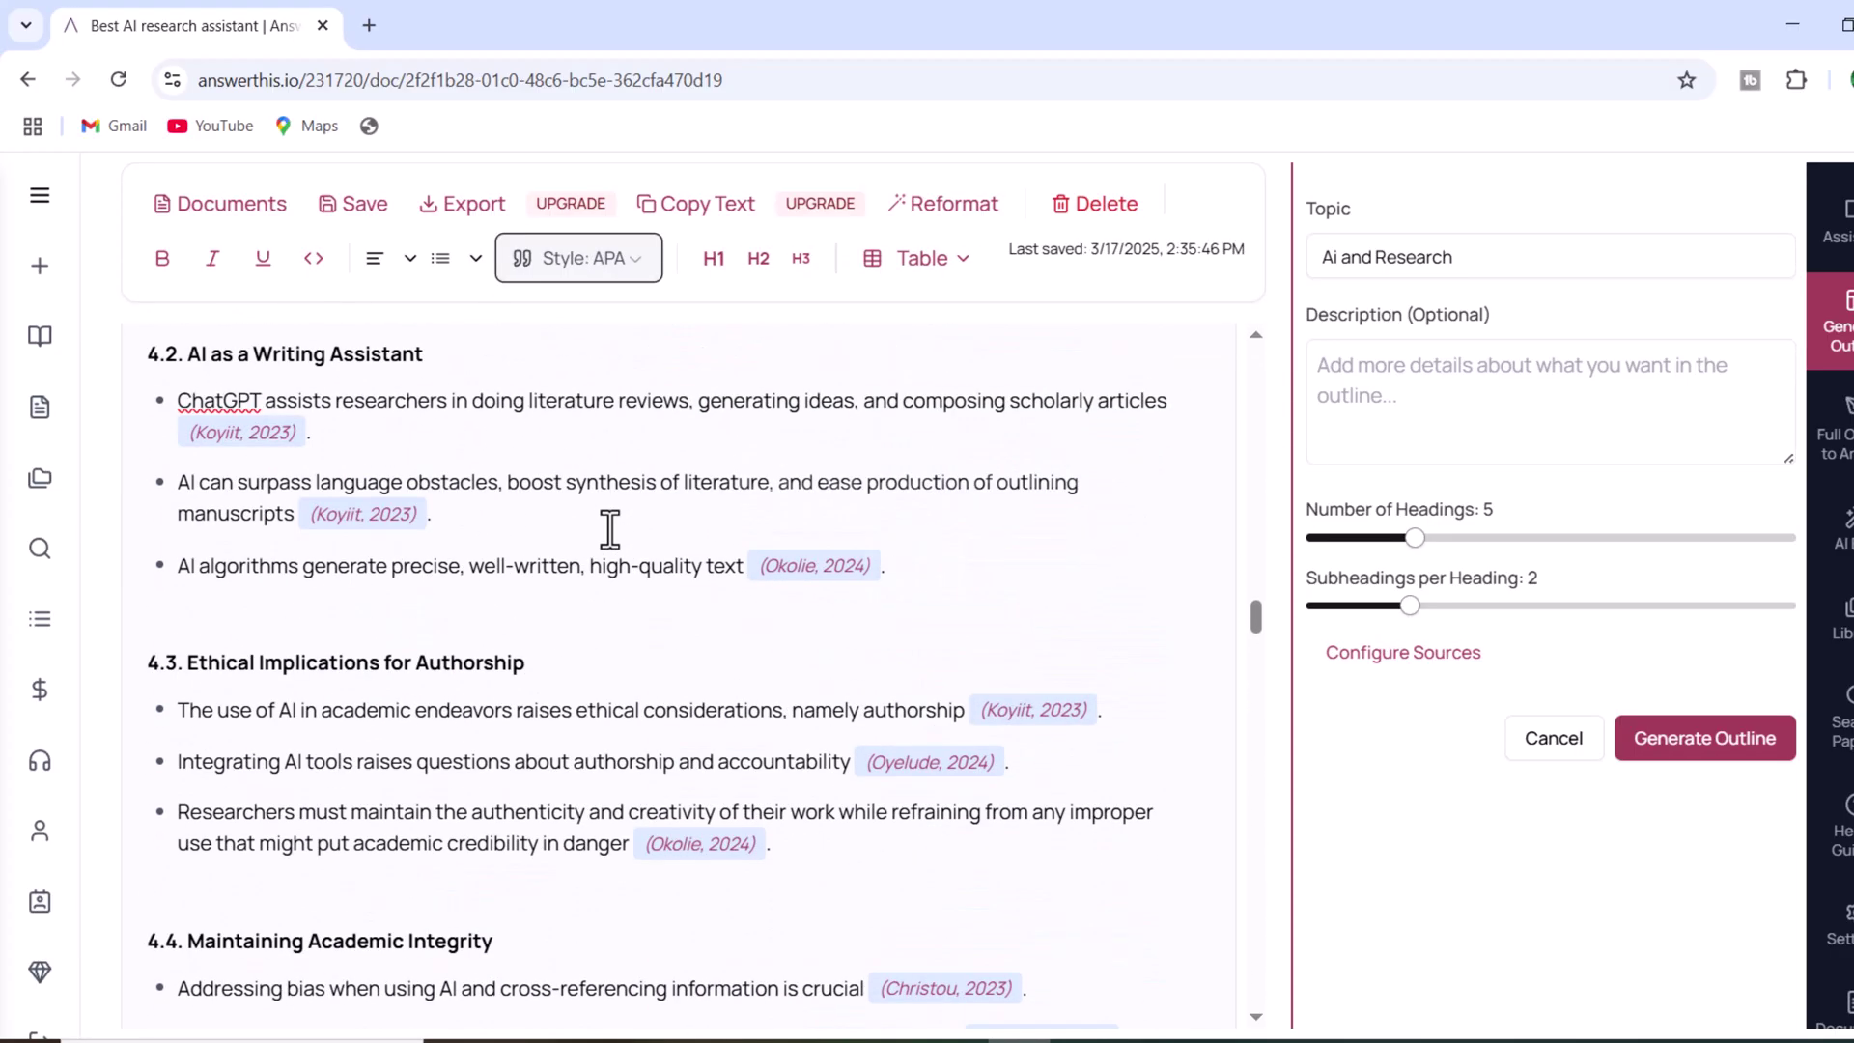
{"action": "scroll", "coordinate": [609, 526], "scroll_direction": "up", "scroll_amount": 18}
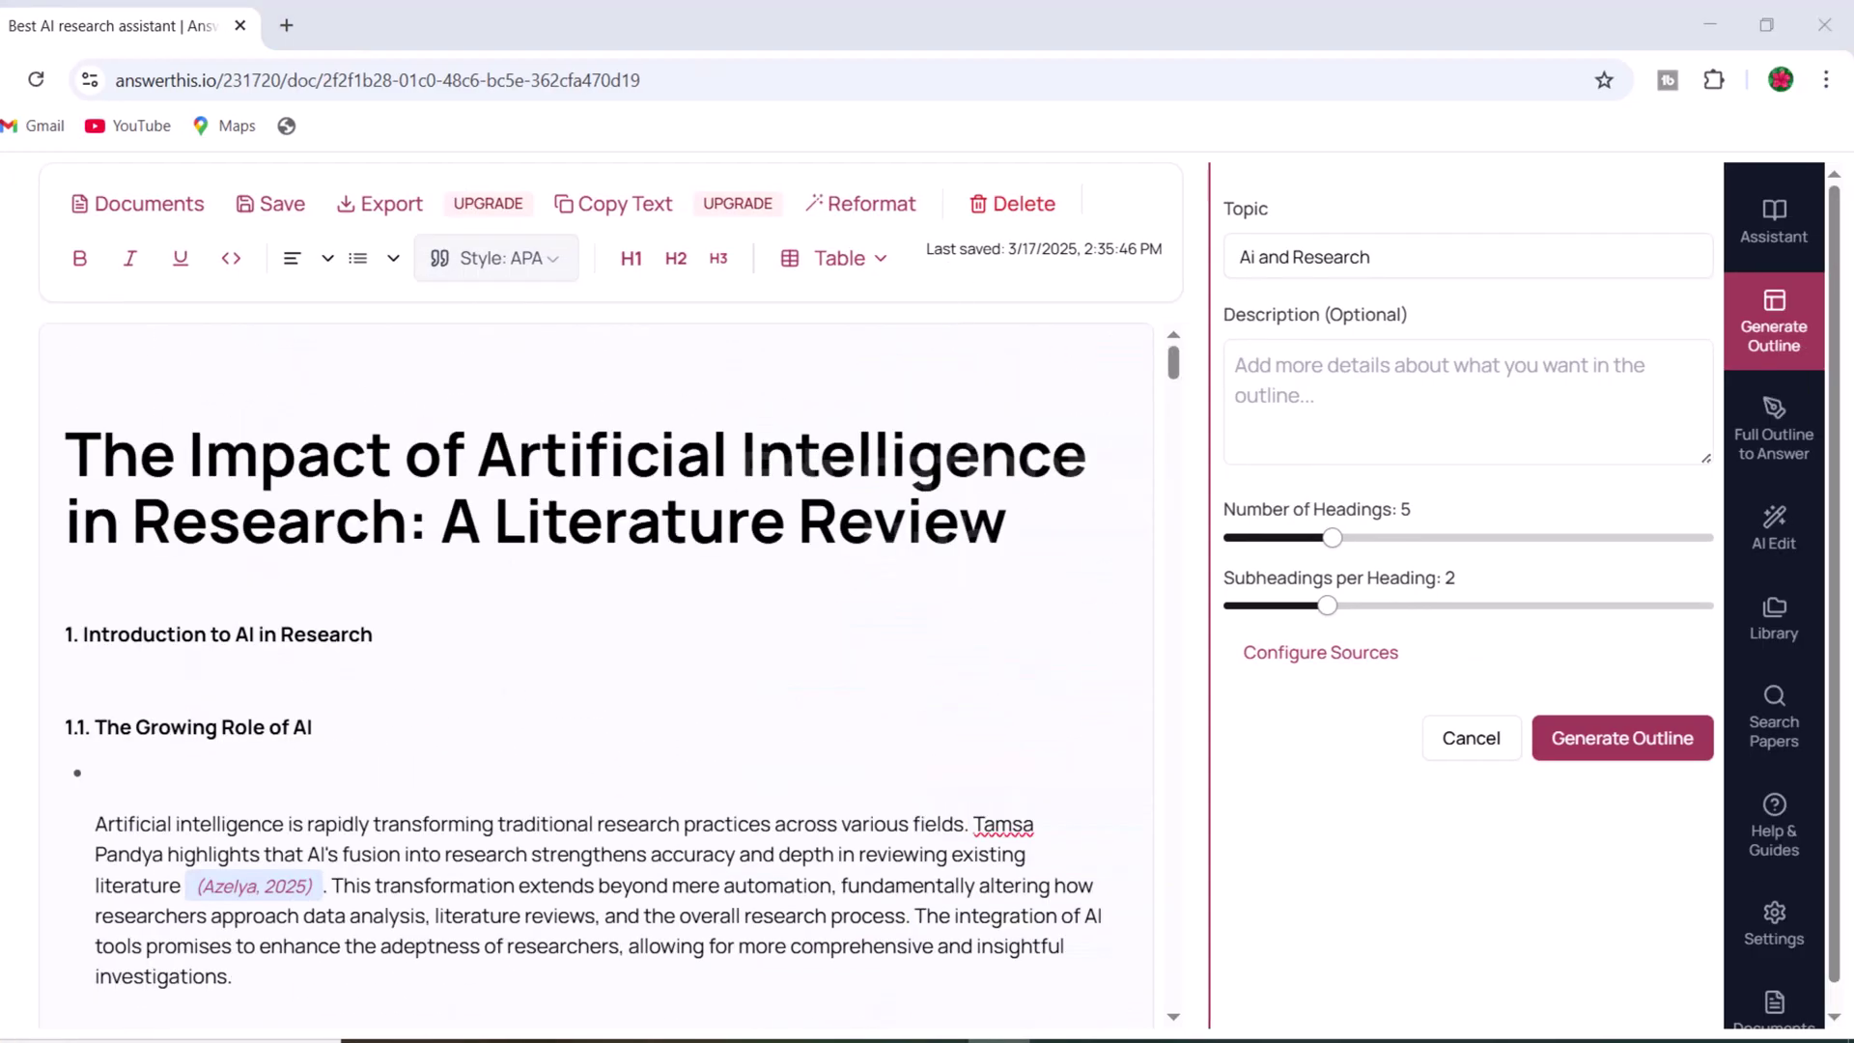
Generate text from the AI Edit custom prompt 'please expand the paragraph'
{"action": "left_click", "coordinate": [1776, 541]}
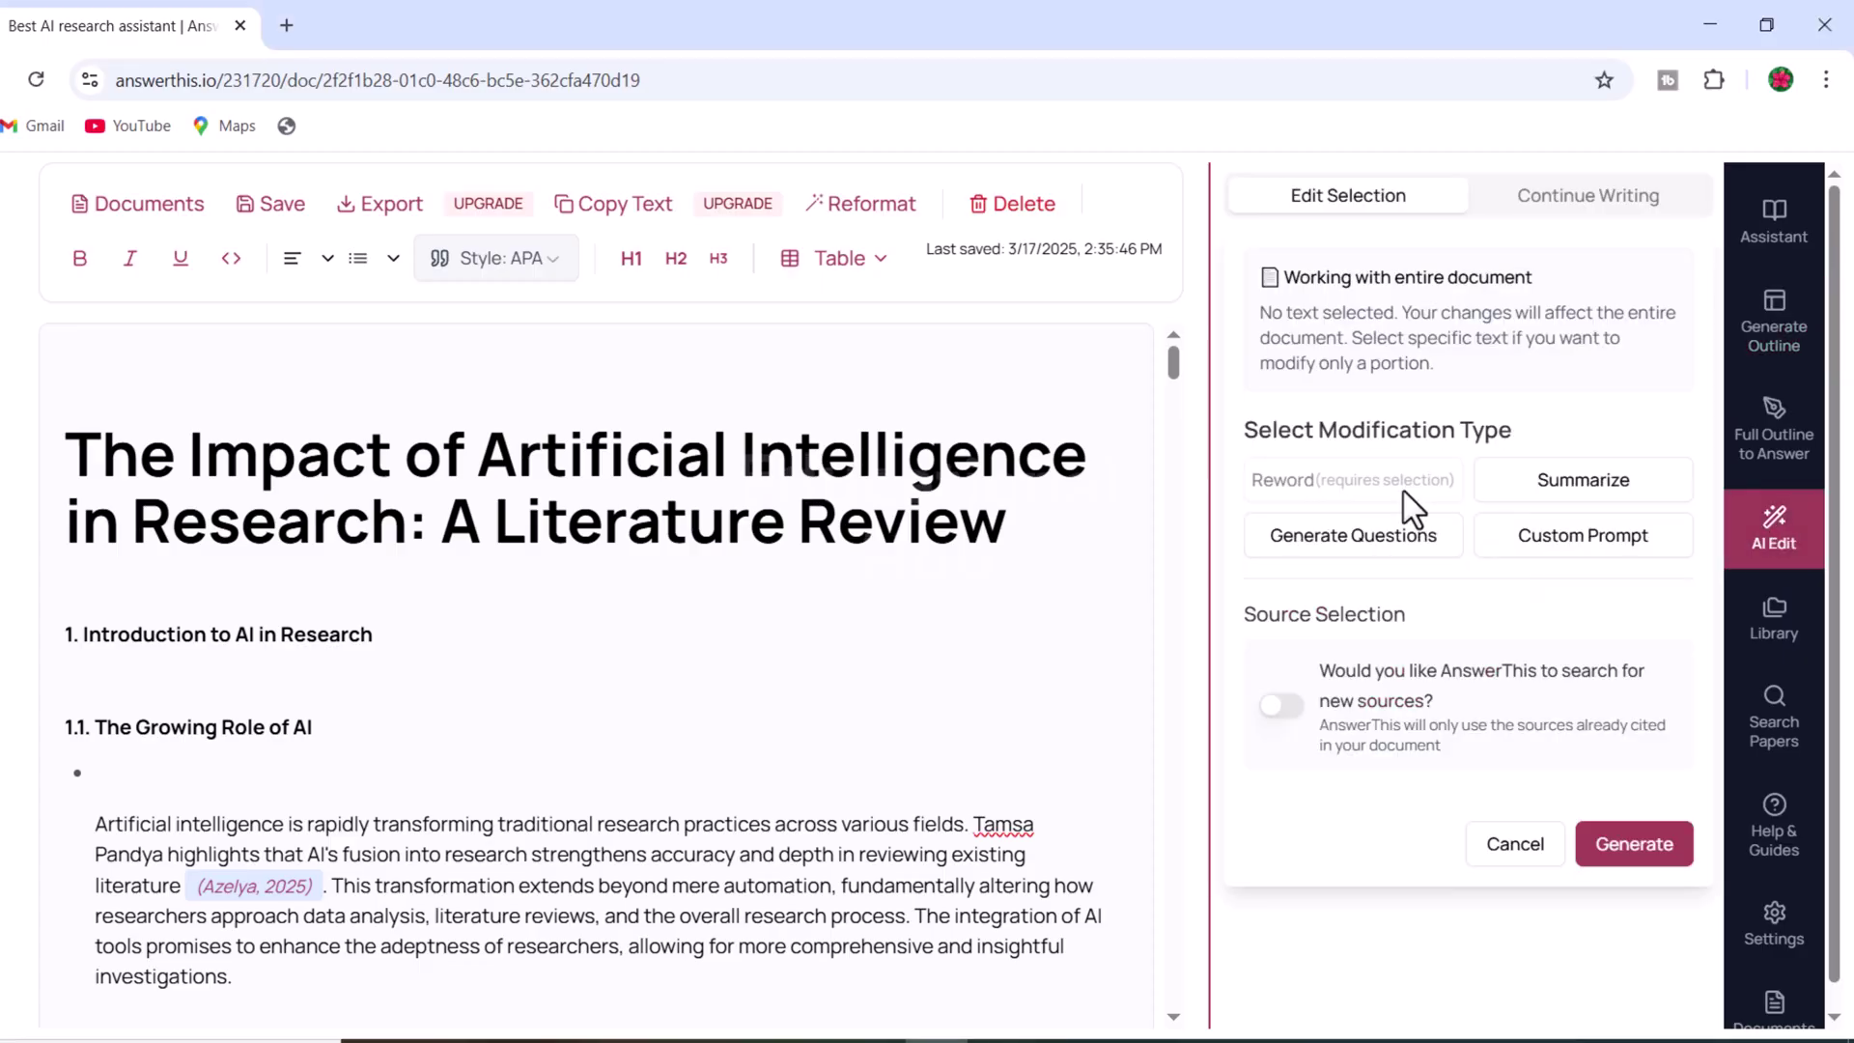
{"action": "left_click", "coordinate": [1581, 550]}
{"action": "left_click", "coordinate": [1381, 660]}
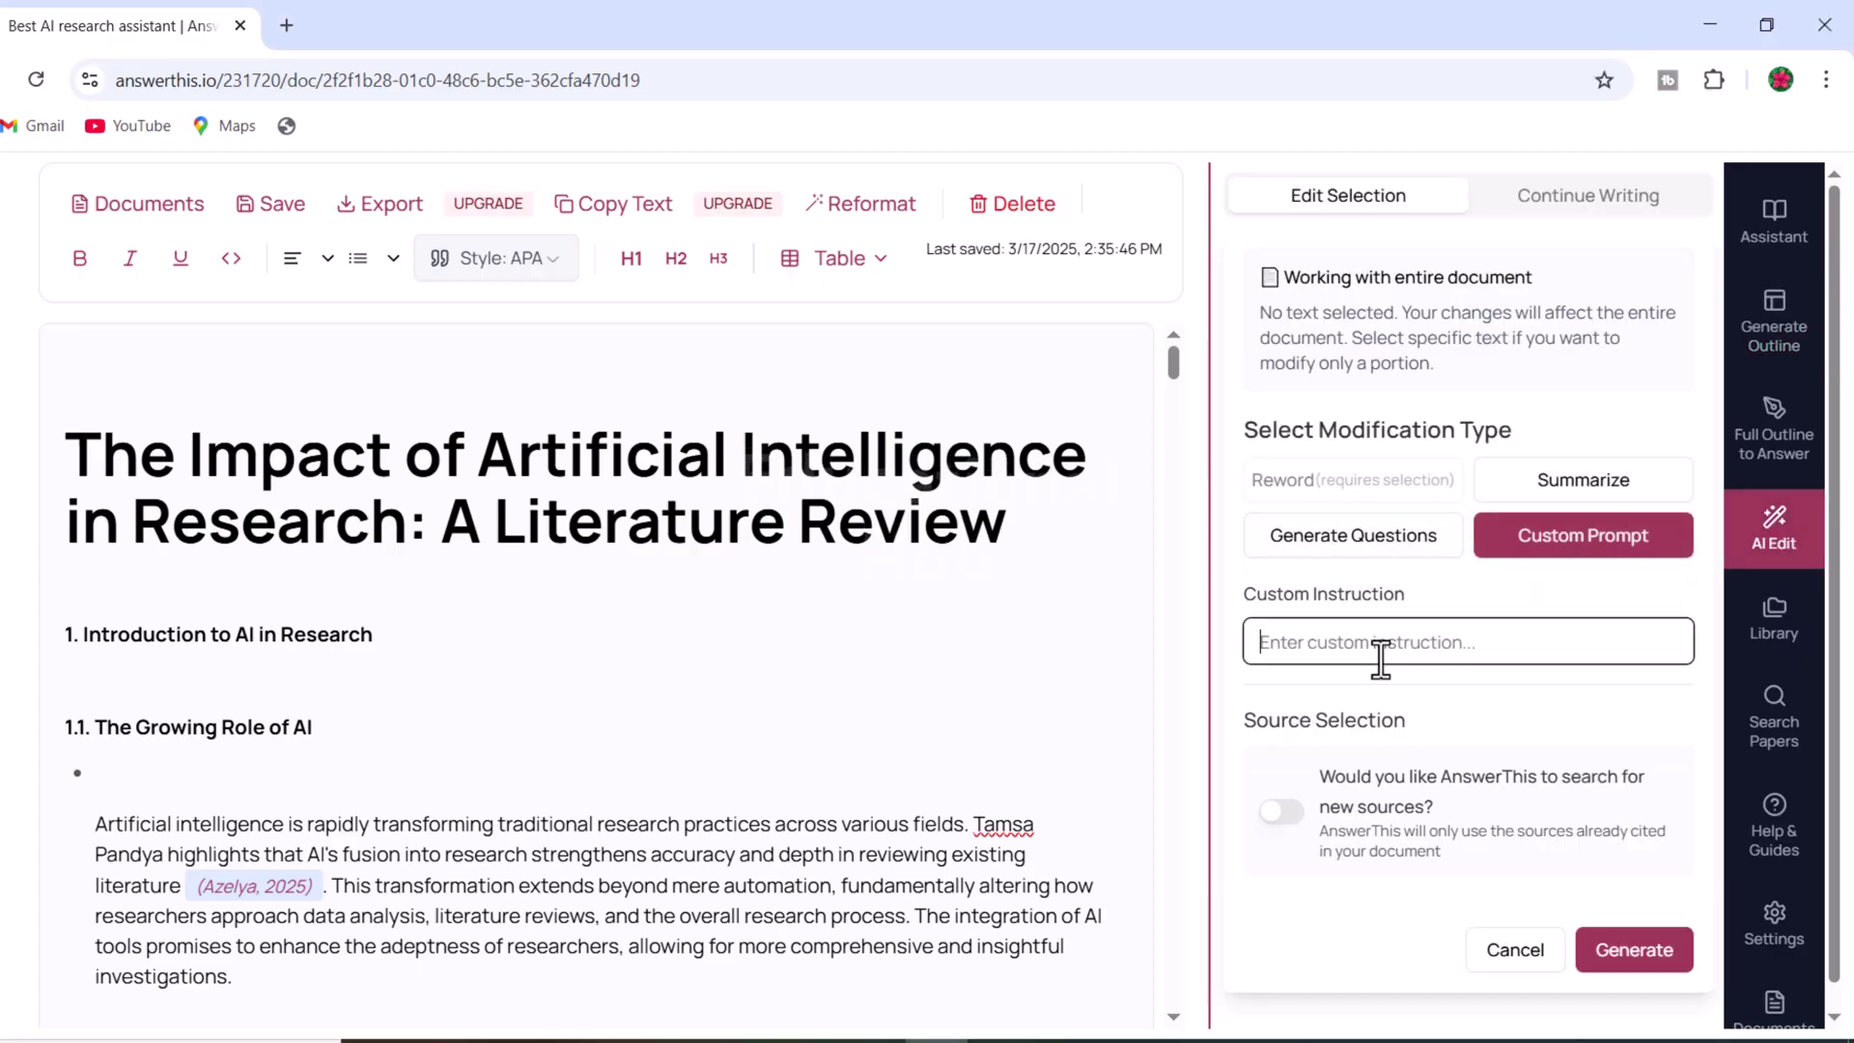
{"action": "type", "text": "please expand the paraghraph"}
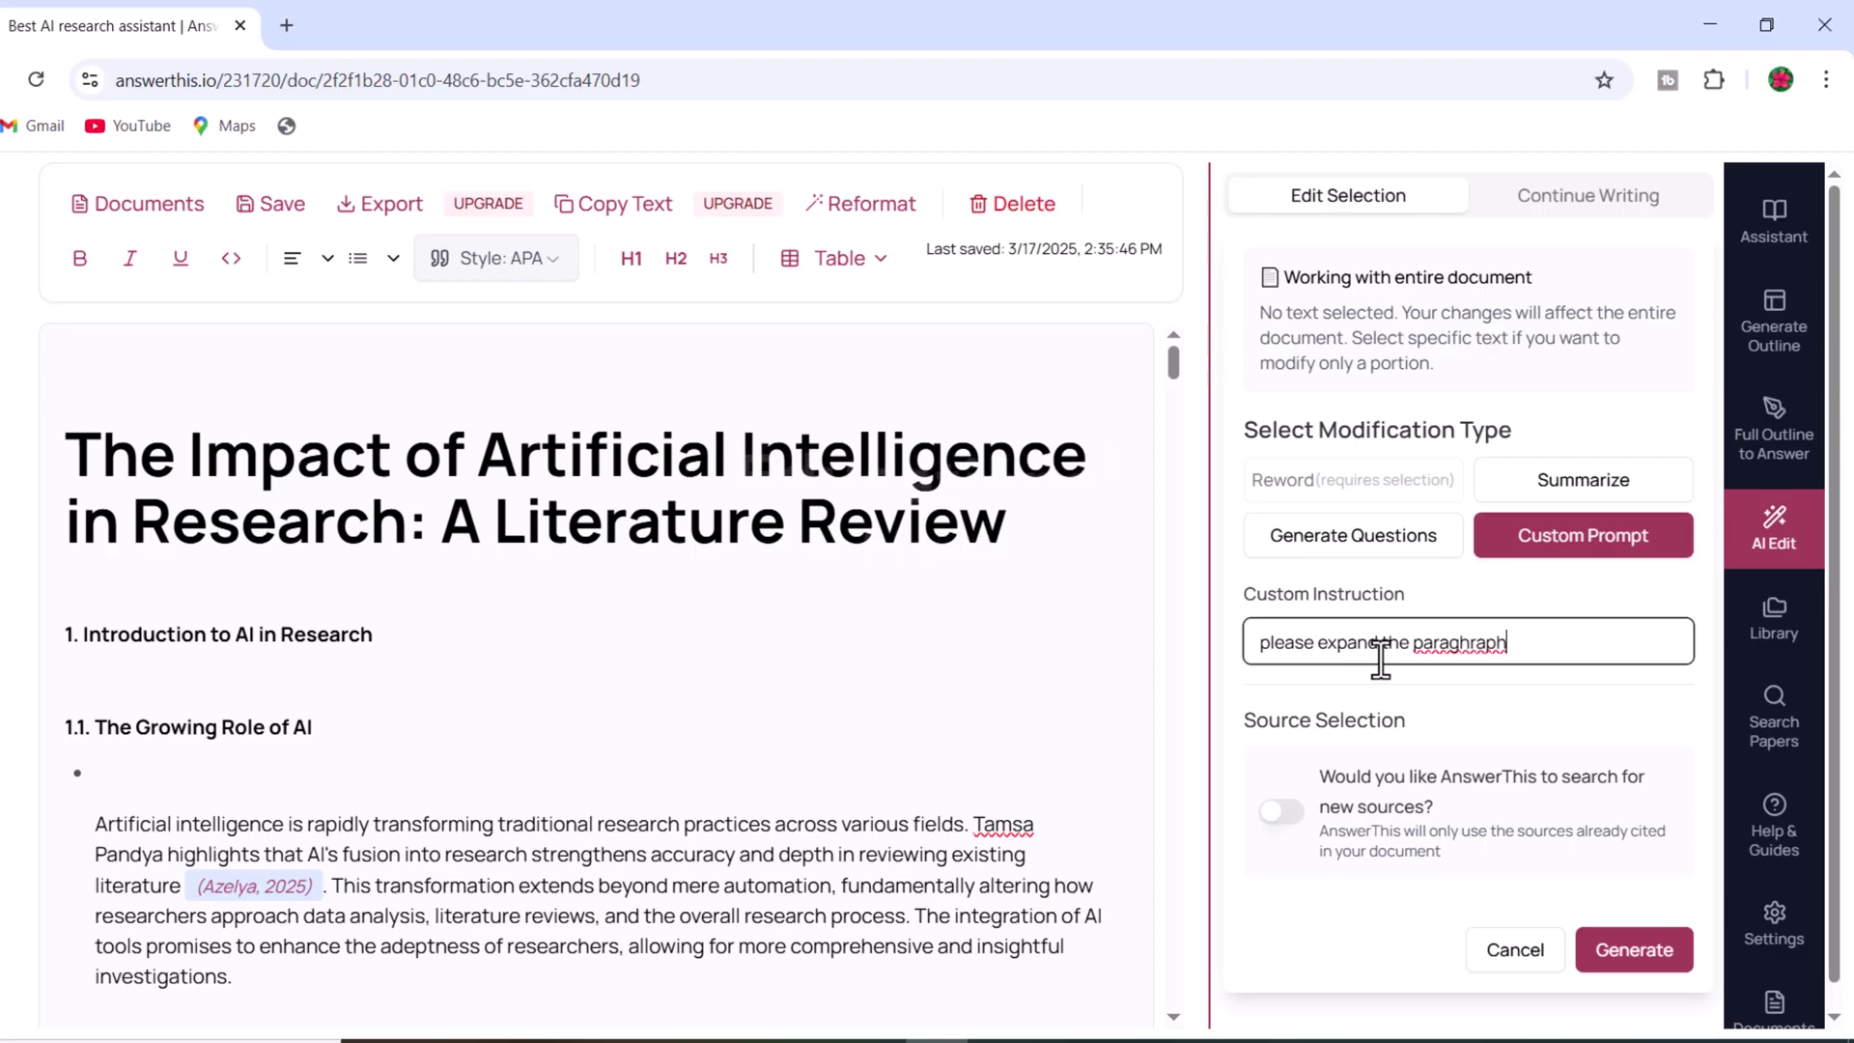
{"action": "right_click", "coordinate": [1478, 650]}
{"action": "left_click", "coordinate": [1535, 147]}
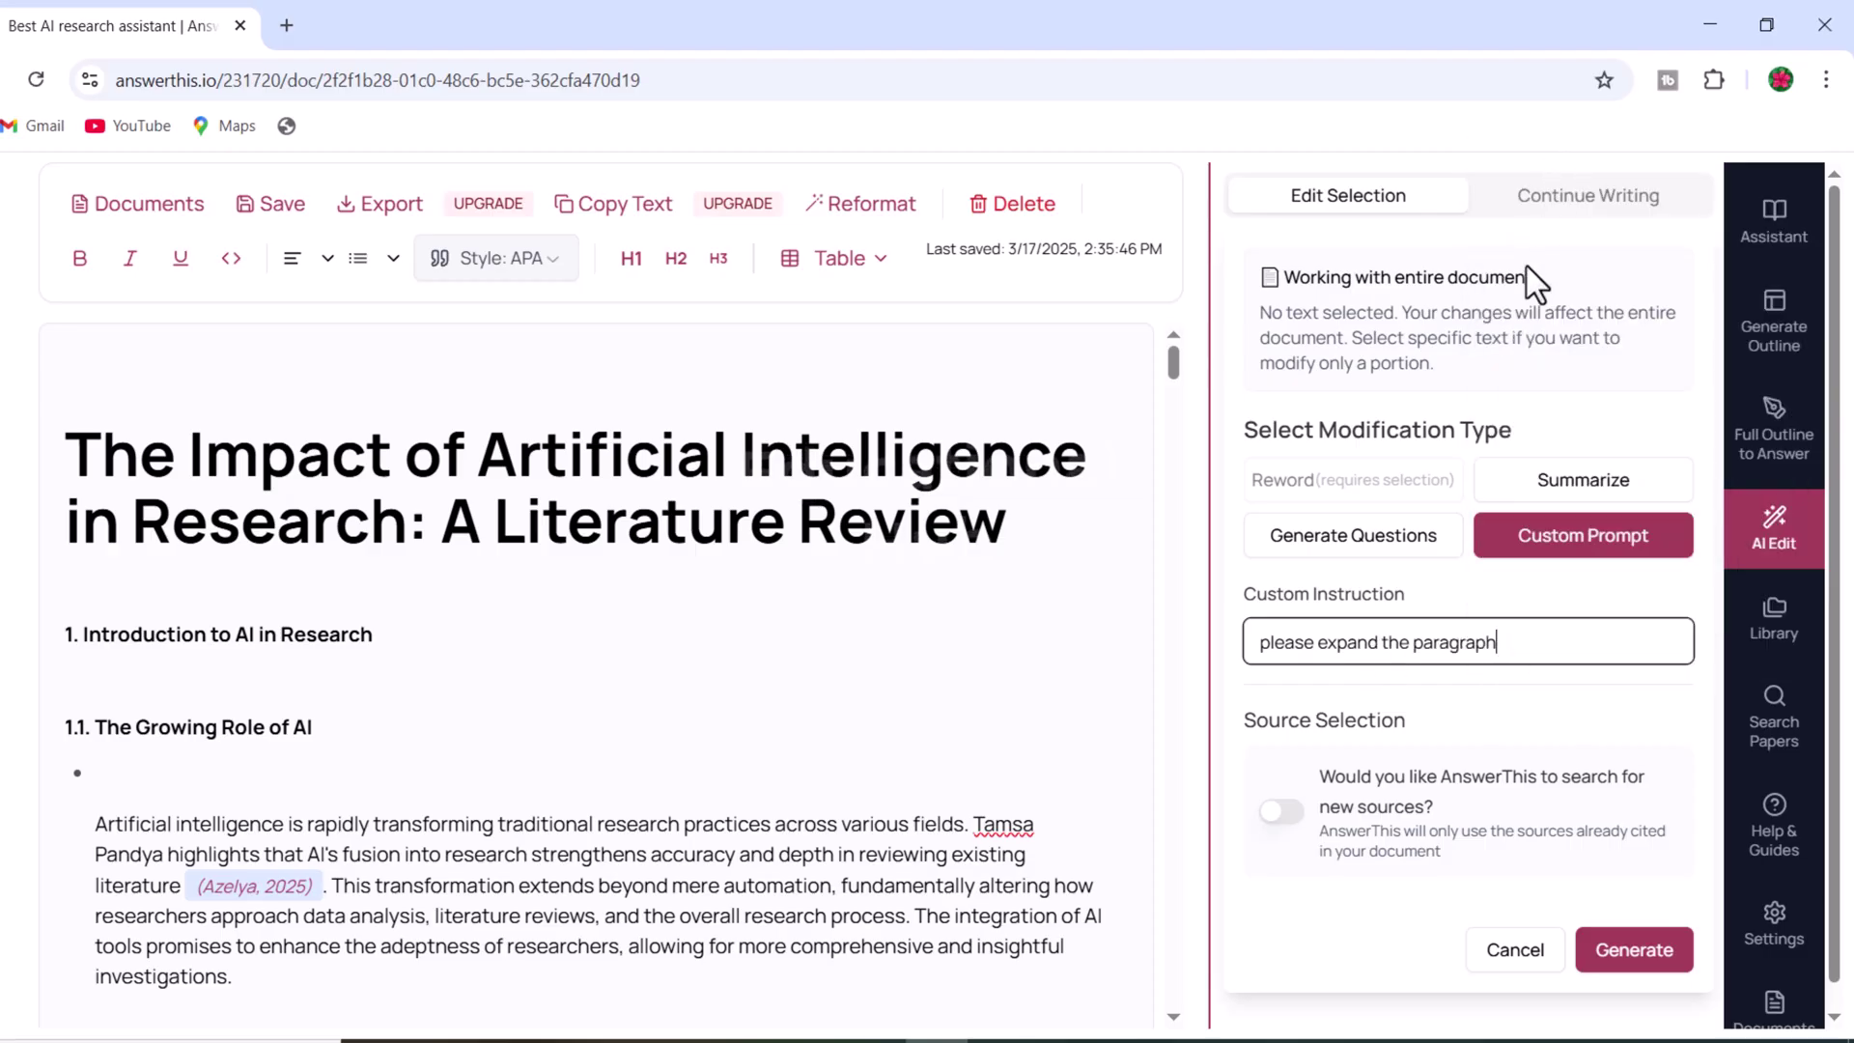
{"action": "left_click", "coordinate": [1632, 956]}
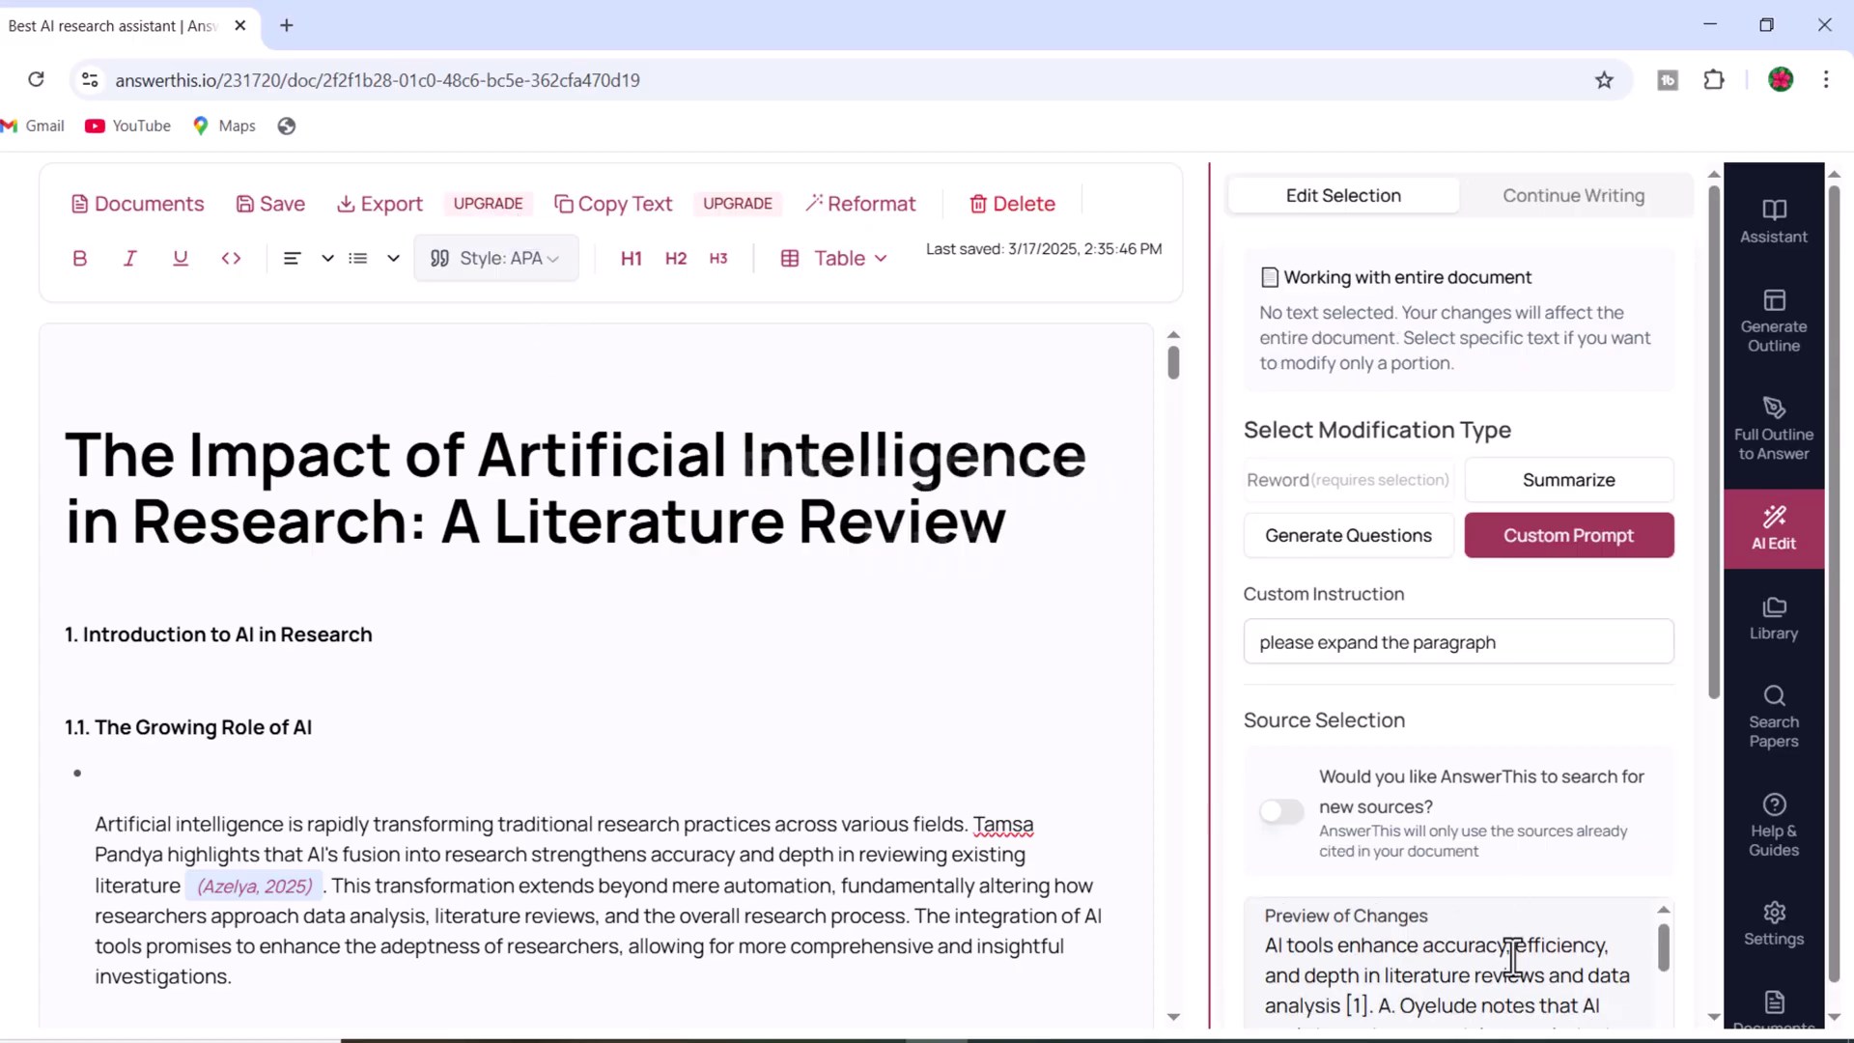
Apply the expanded APA-cited AI tools paragraph after the 7.4 Conclusion section
{"action": "scroll", "coordinate": [1511, 951], "scroll_direction": "down", "scroll_amount": 1}
{"action": "scroll", "coordinate": [1709, 743], "scroll_direction": "down", "scroll_amount": 3}
{"action": "scroll", "coordinate": [1545, 696], "scroll_direction": "down", "scroll_amount": 4}
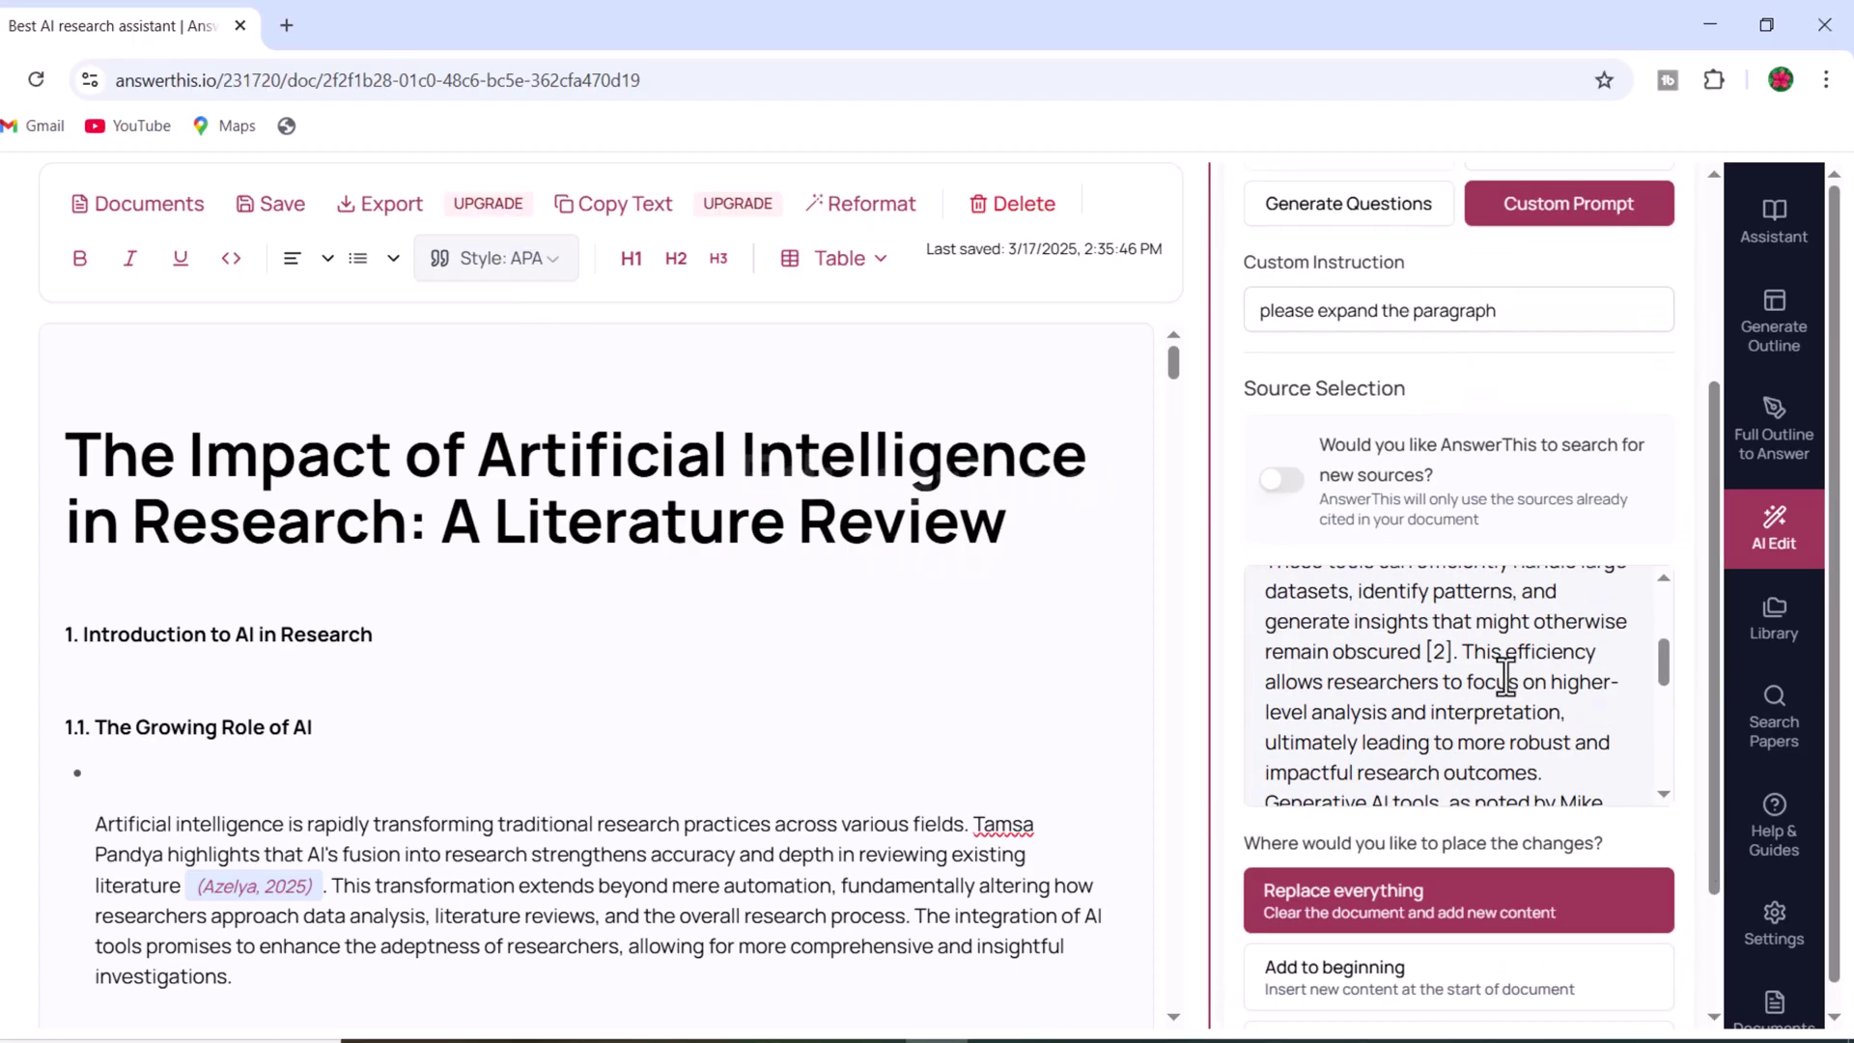
{"action": "scroll", "coordinate": [1506, 676], "scroll_direction": "down", "scroll_amount": 3}
{"action": "left_click", "coordinate": [1575, 964]}
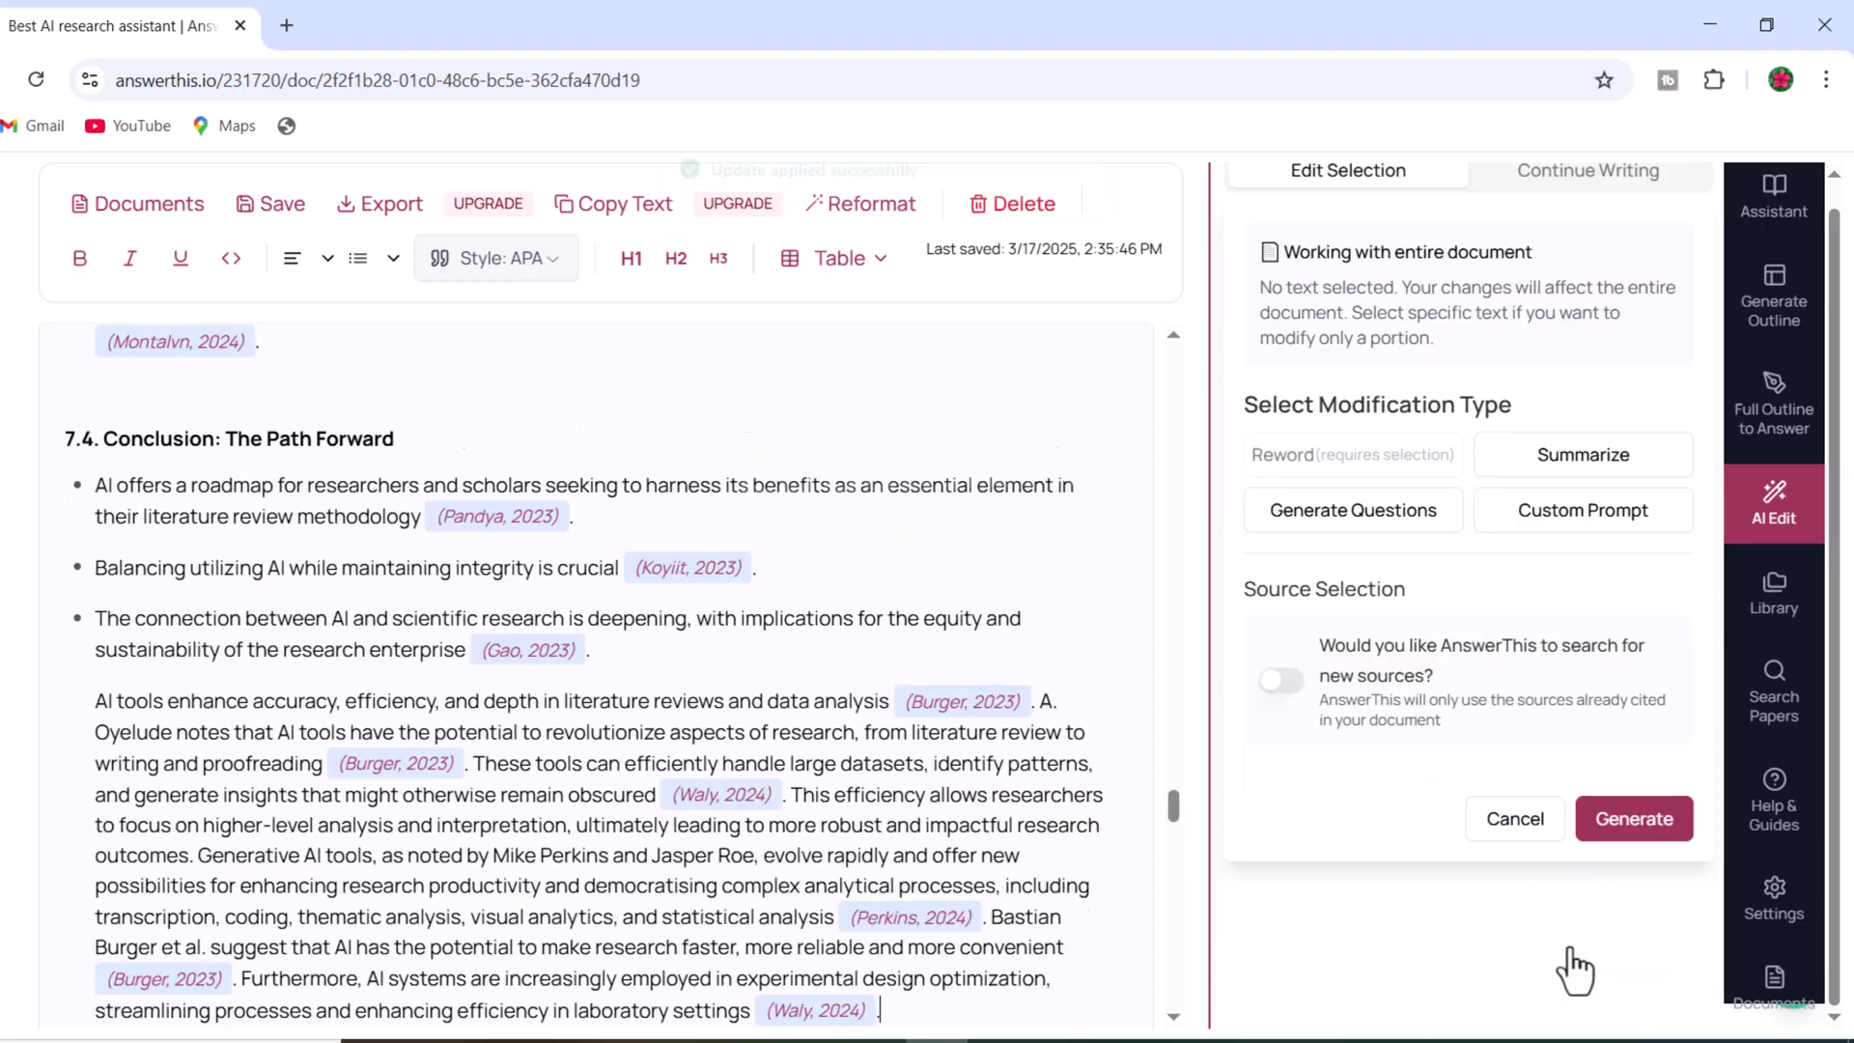
{"action": "scroll", "coordinate": [430, 458], "scroll_direction": "up", "scroll_amount": 5}
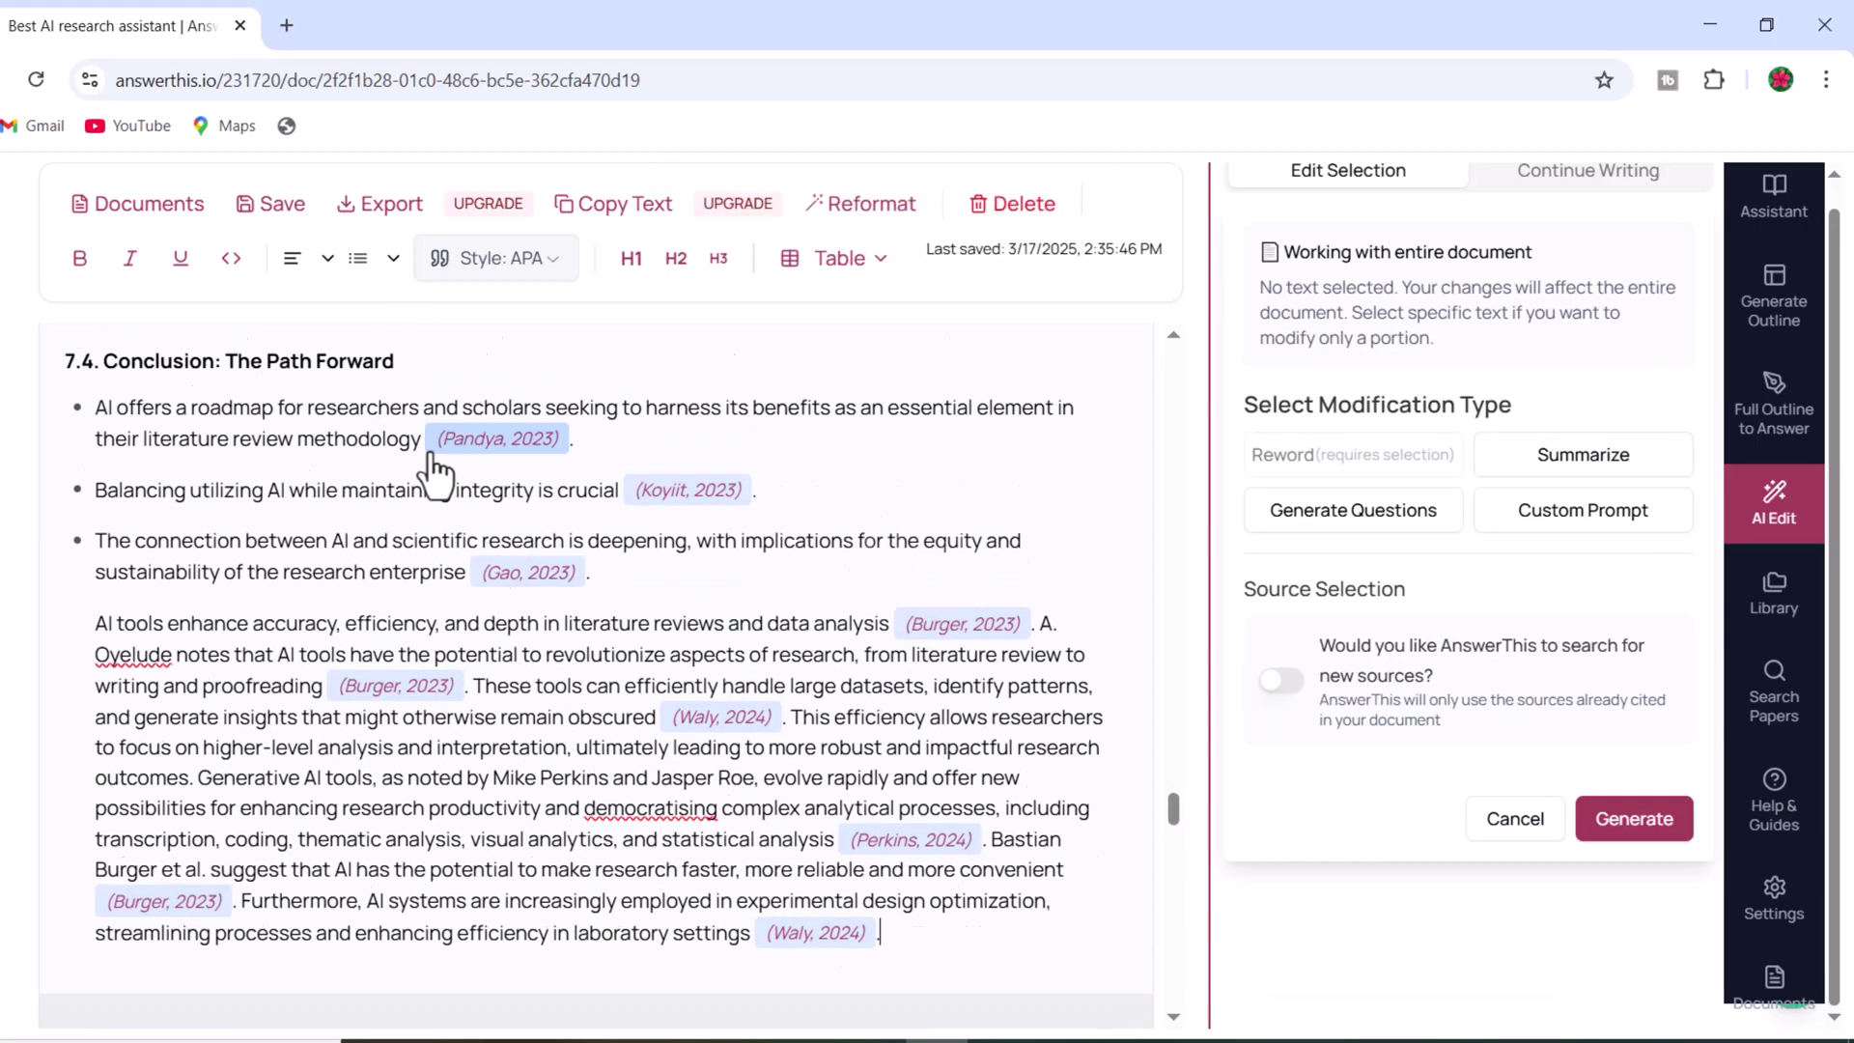
{"action": "scroll", "coordinate": [434, 468], "scroll_direction": "up", "scroll_amount": 15}
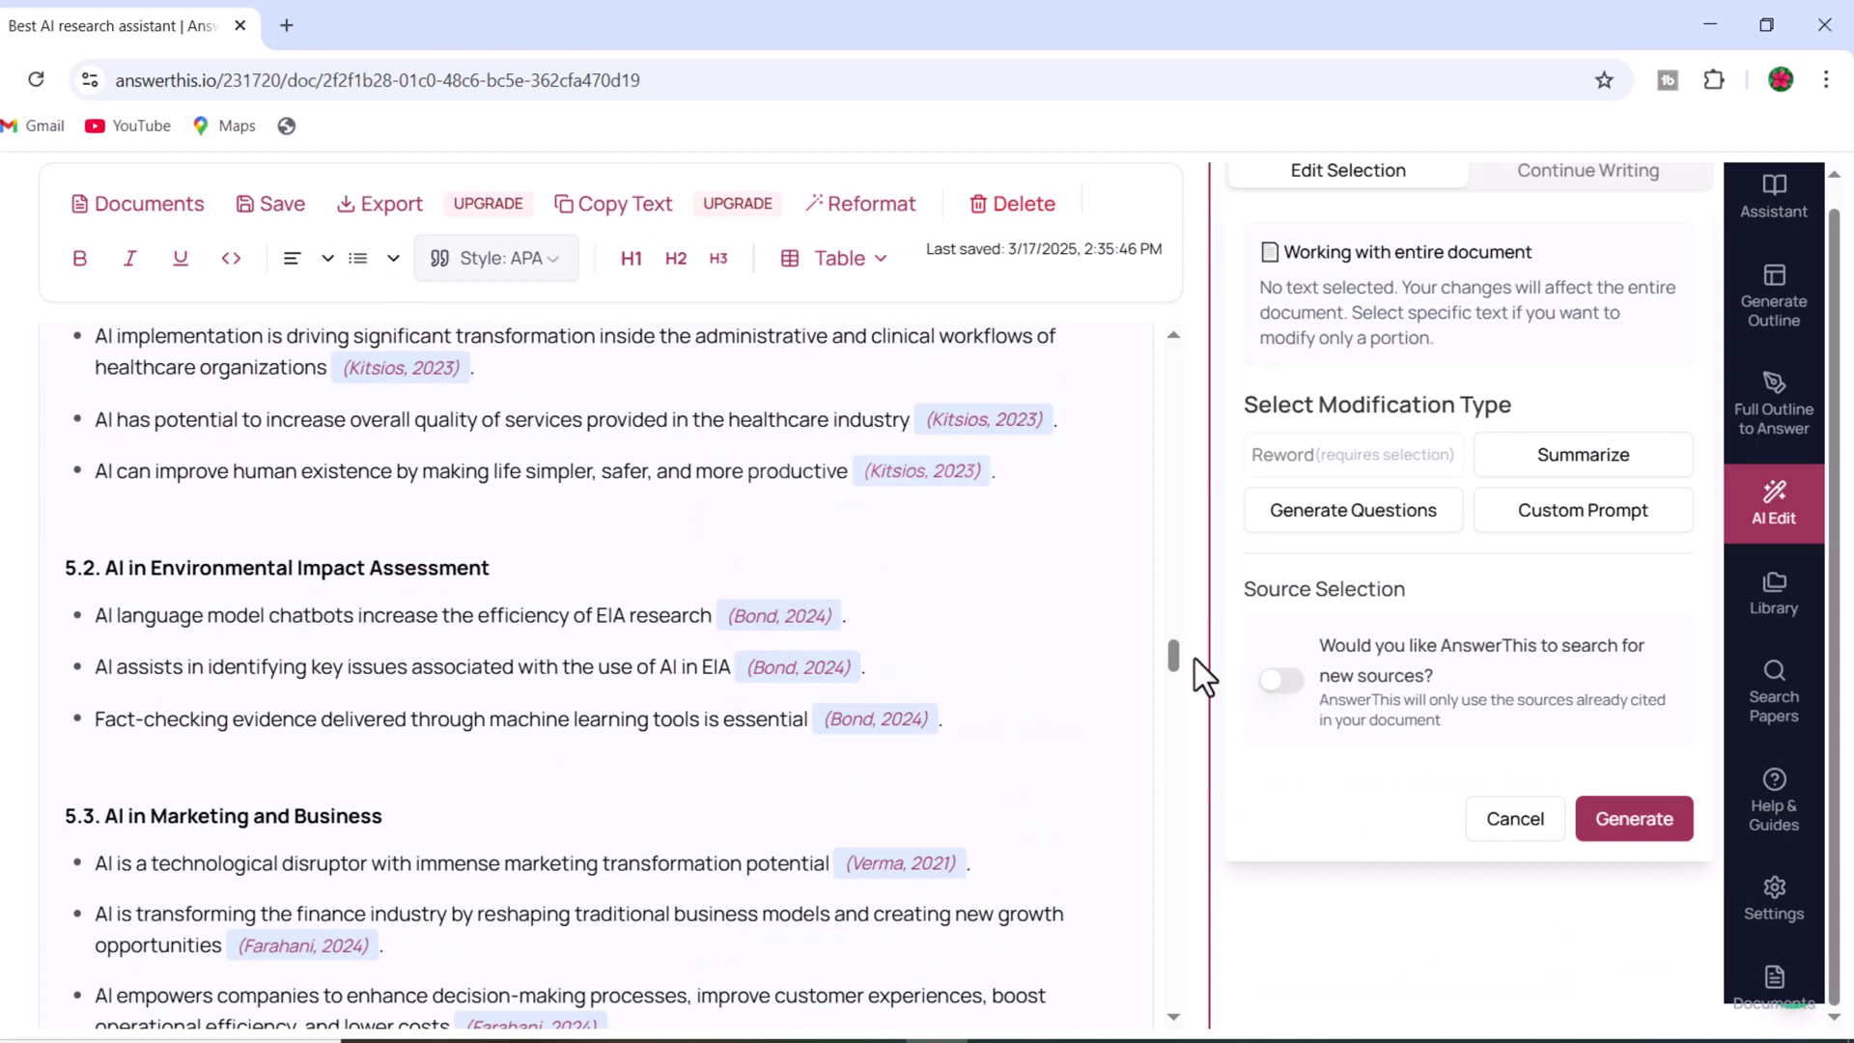
{"action": "left_click_drag", "start_coordinate": [1175, 645], "coordinate": [1175, 827]}
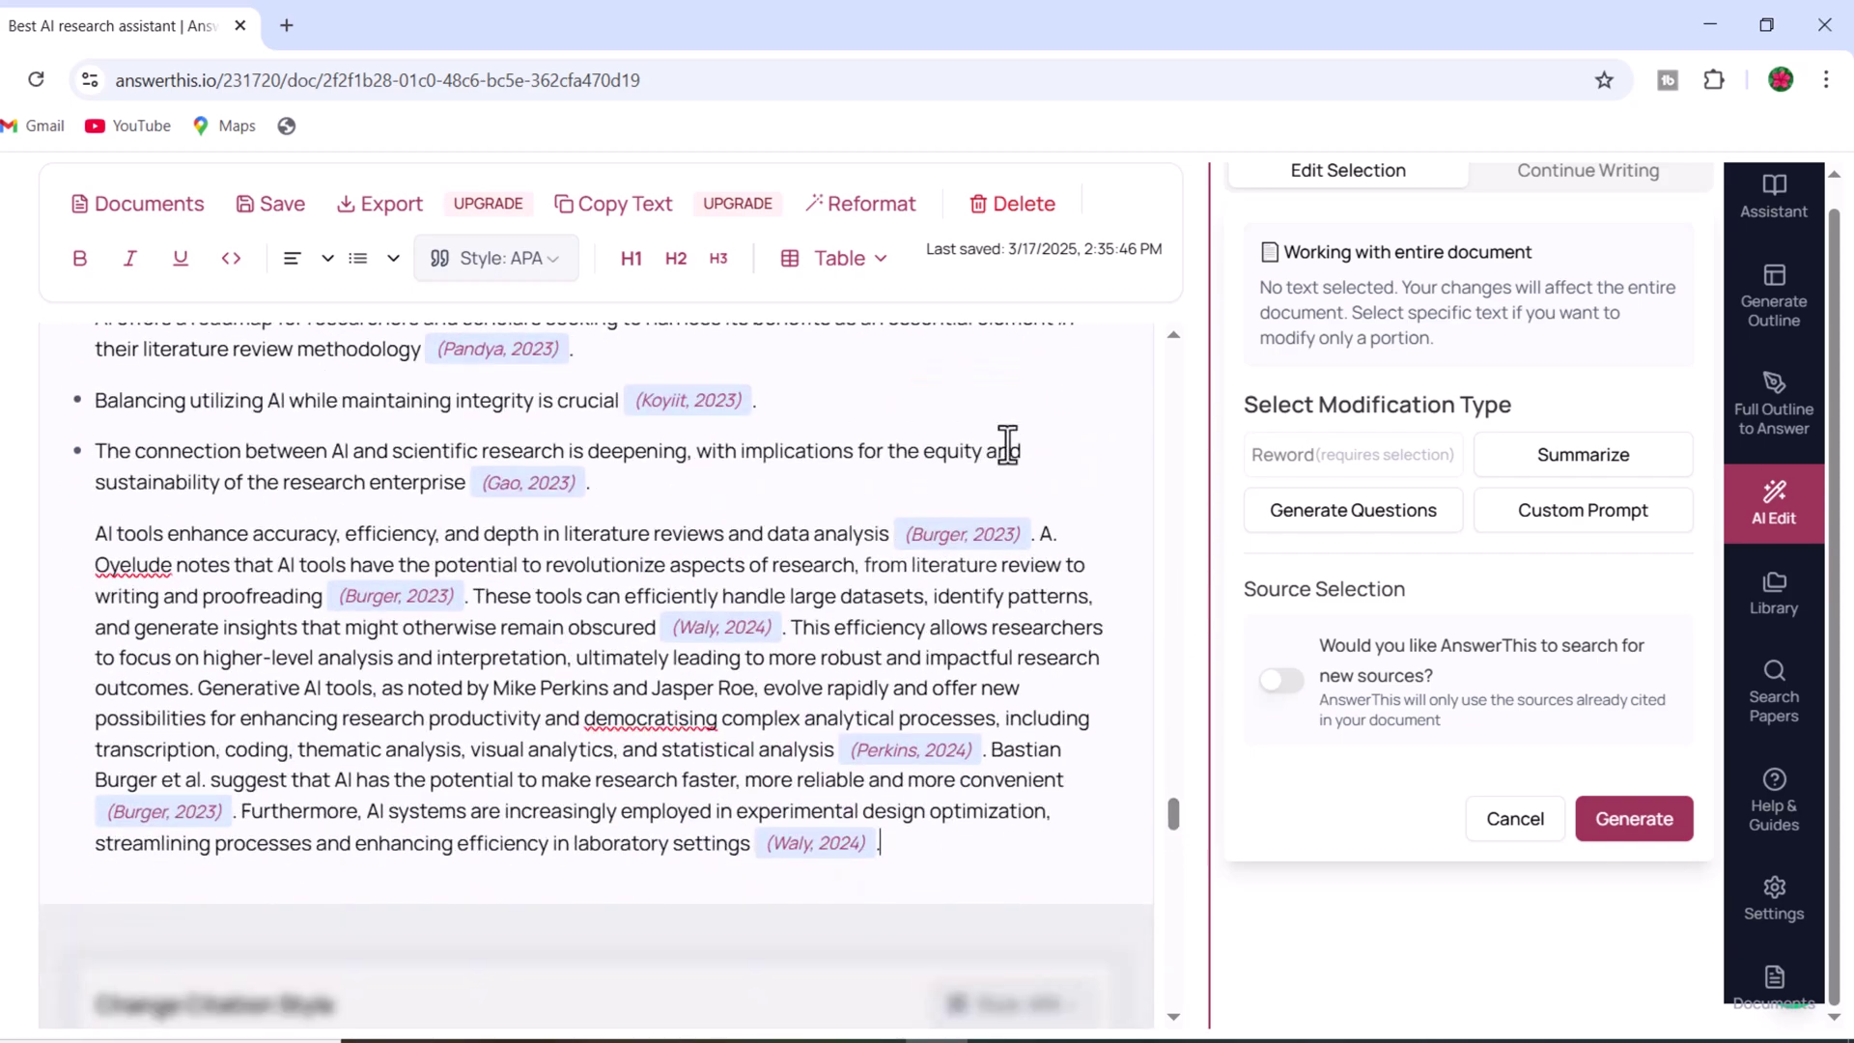
Search papers for 'artificial intelligence in academic research'
{"action": "left_click", "coordinate": [1777, 608]}
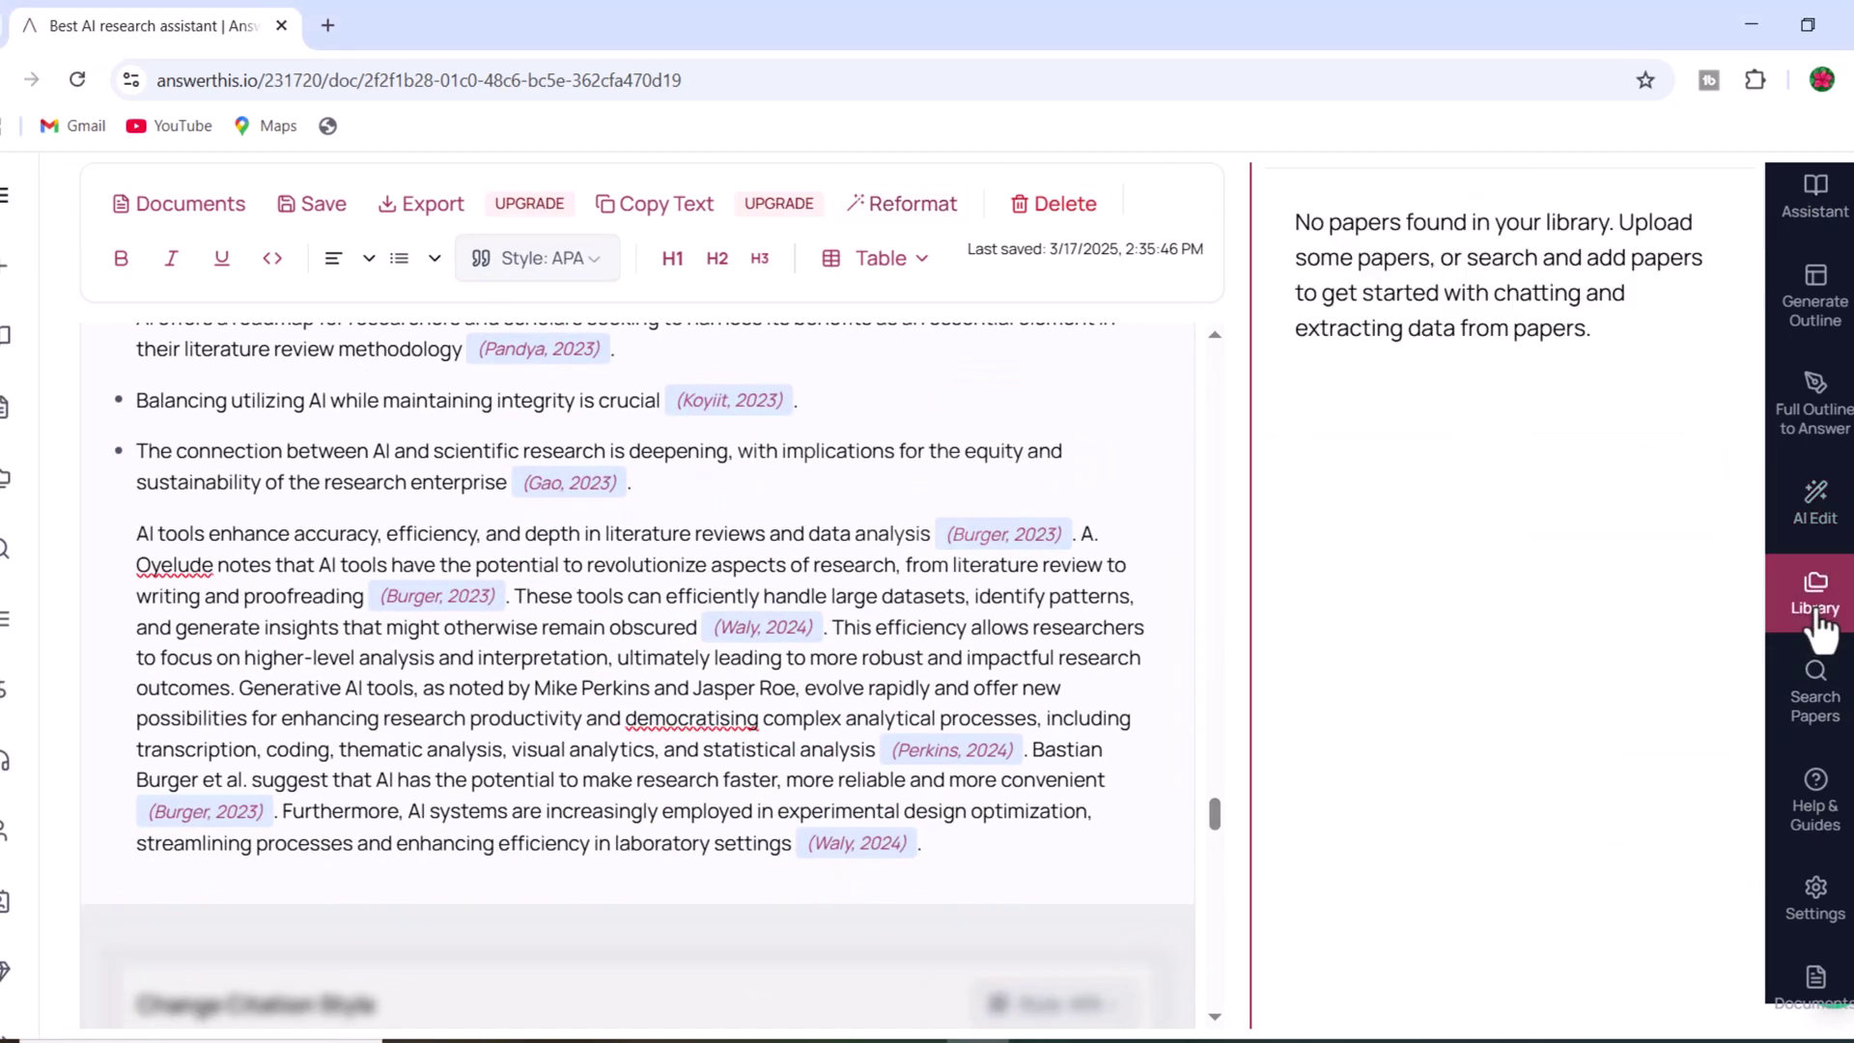
{"action": "left_click", "coordinate": [1817, 688]}
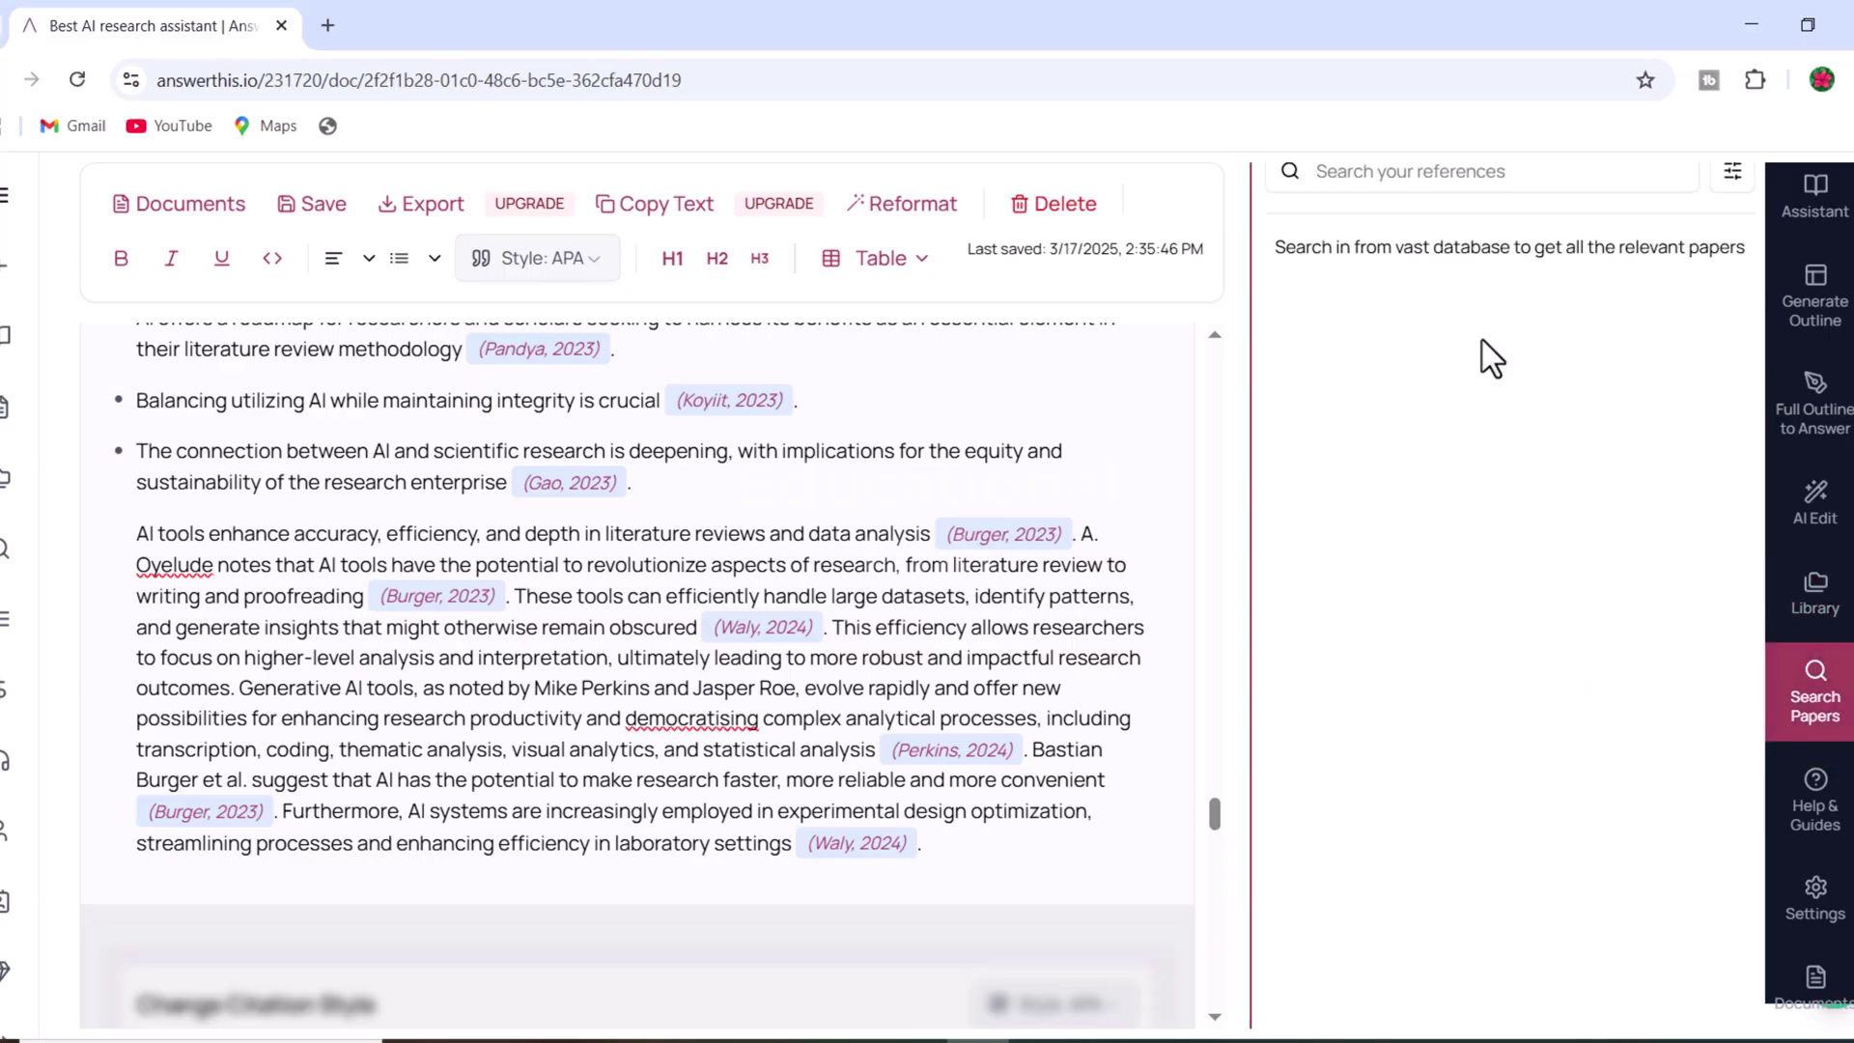
{"action": "left_click", "coordinate": [1384, 179]}
{"action": "type", "text": "artificial intellengnce"}
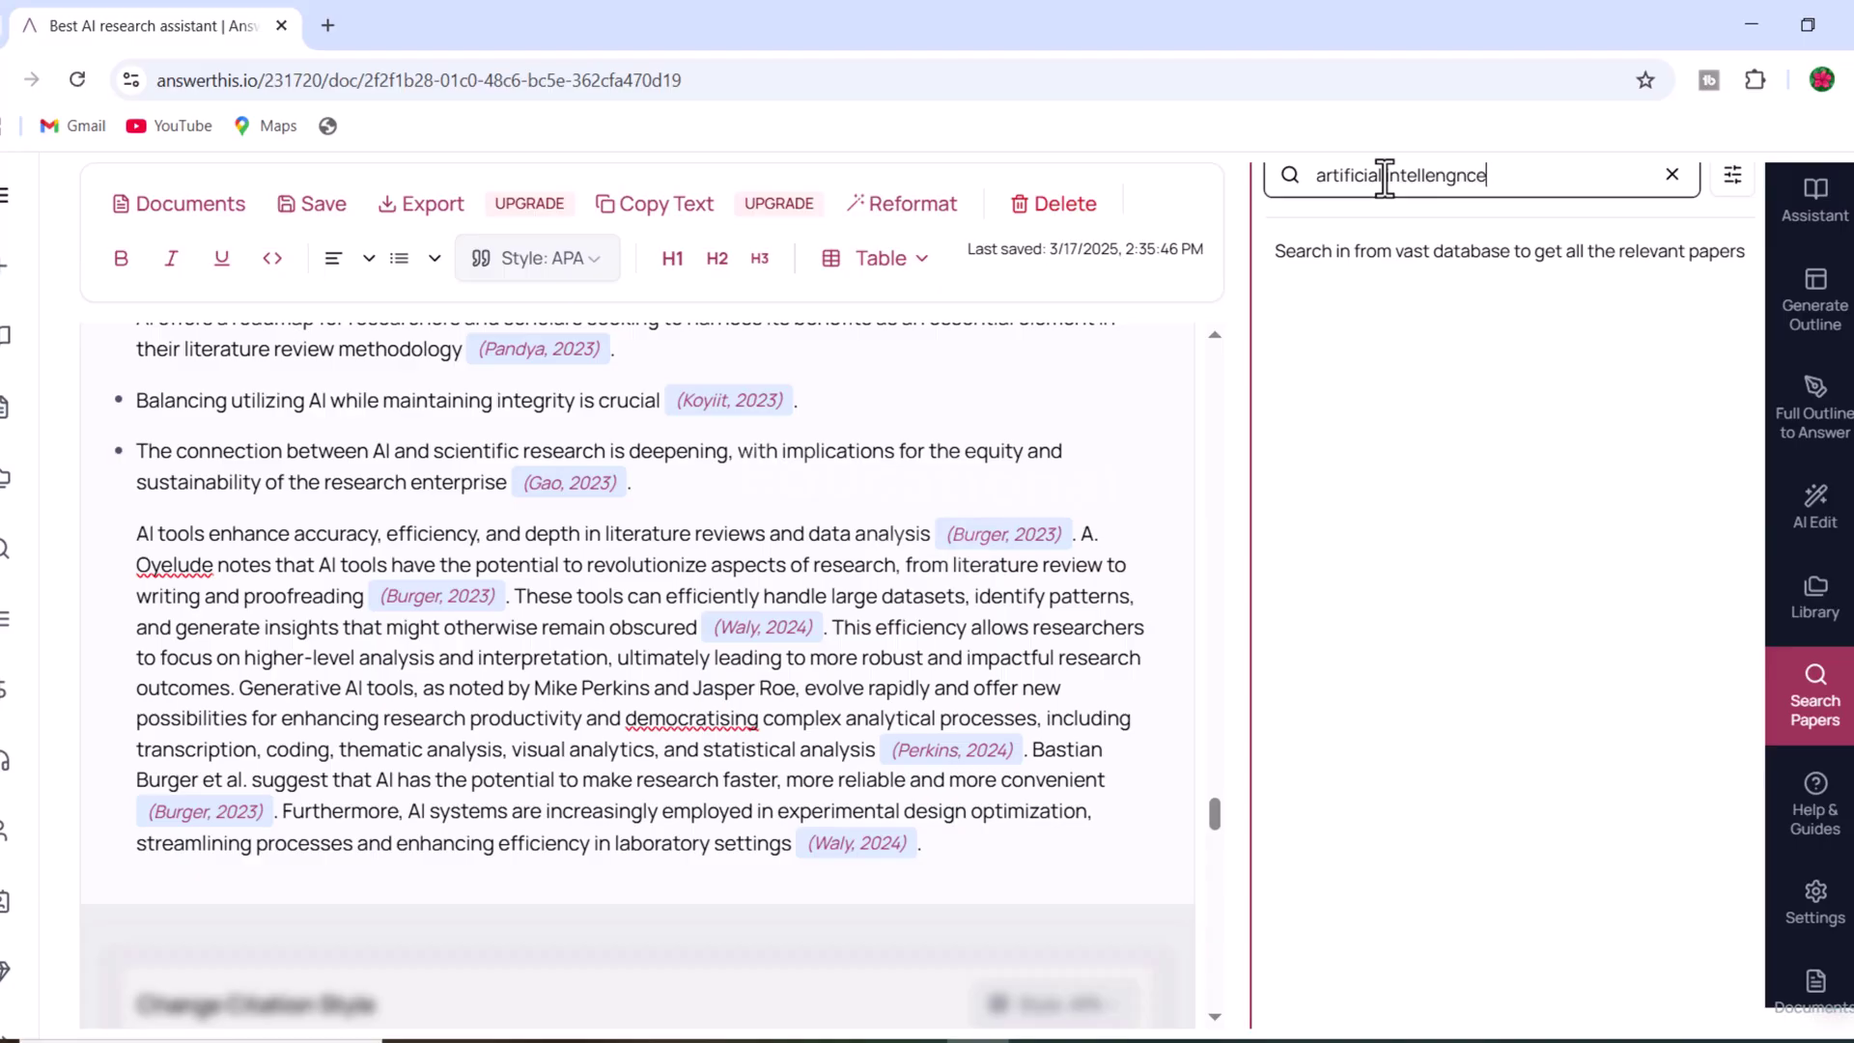
{"action": "right_click", "coordinate": [1411, 175]}
{"action": "left_click", "coordinate": [1448, 205]}
{"action": "type", "text": "mic research"}
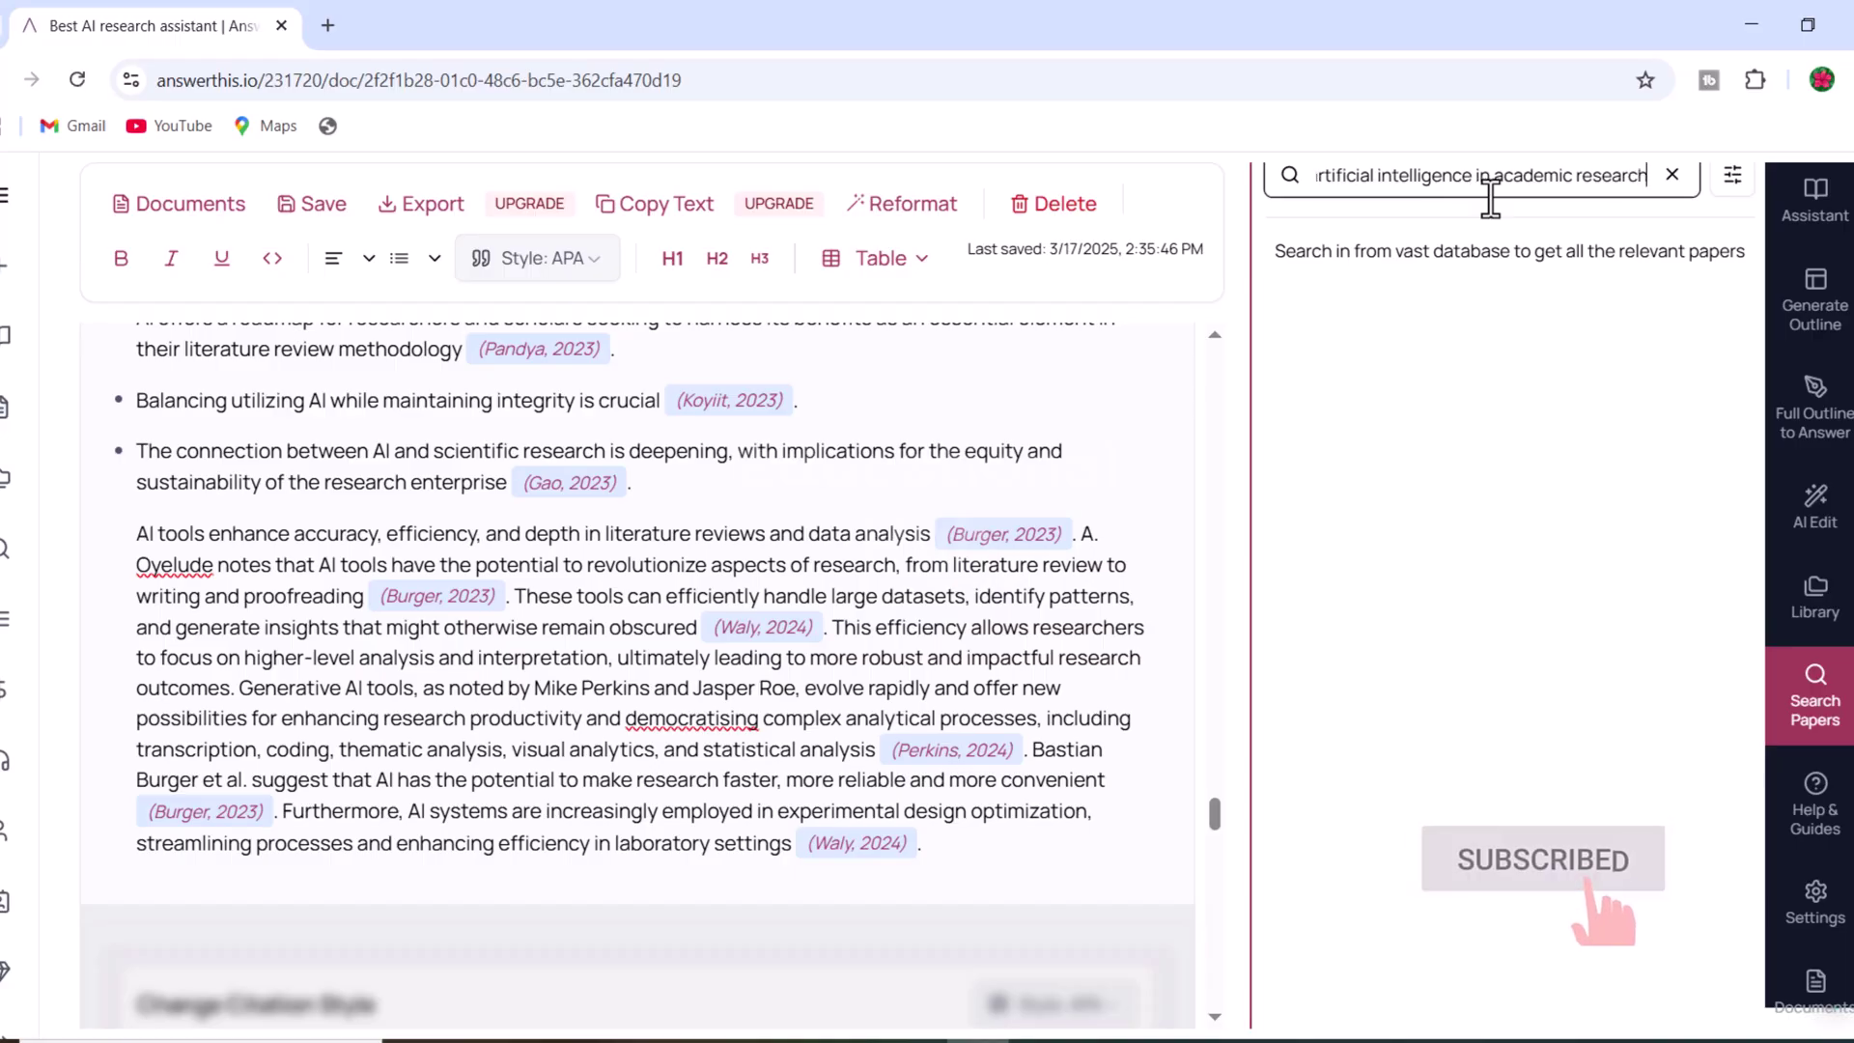
{"action": "scroll", "coordinate": [1492, 207], "scroll_direction": "up", "scroll_amount": 1}
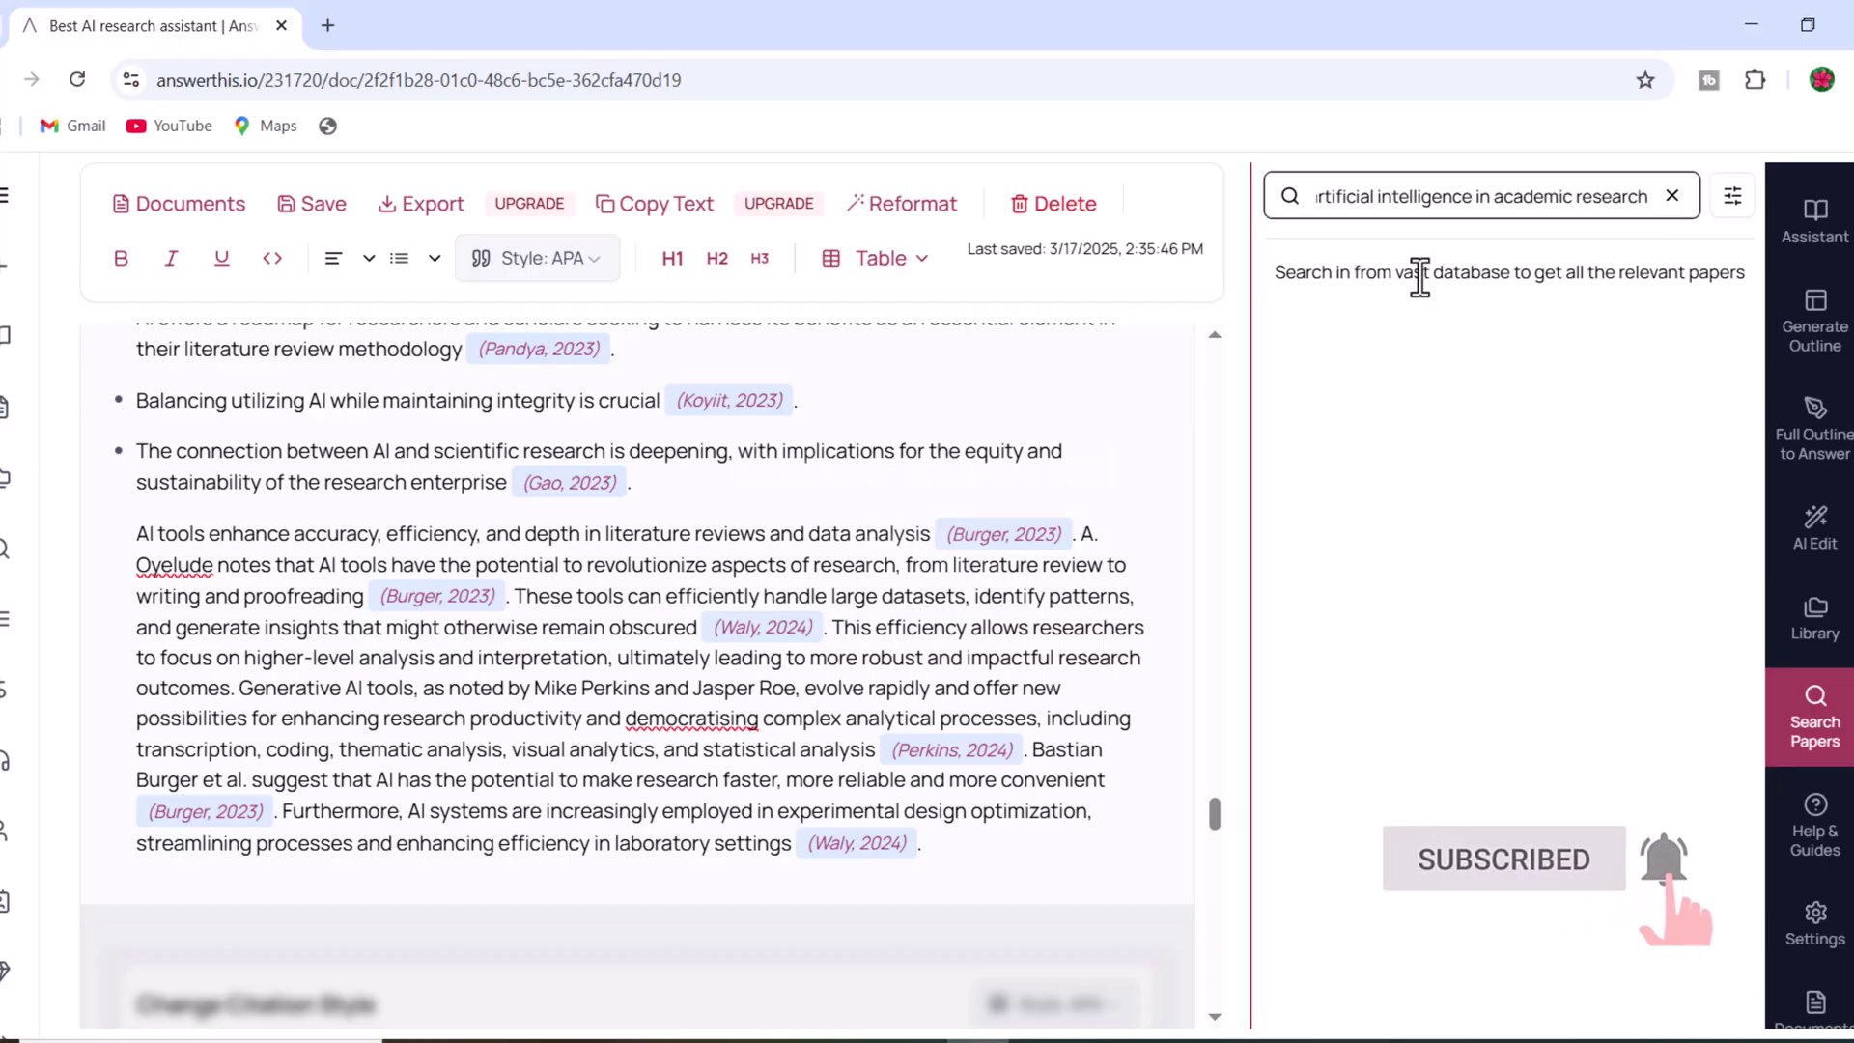
{"action": "scroll", "coordinate": [1420, 289], "scroll_direction": "down", "scroll_amount": 1}
{"action": "scroll", "coordinate": [1502, 194], "scroll_direction": "up", "scroll_amount": 1}
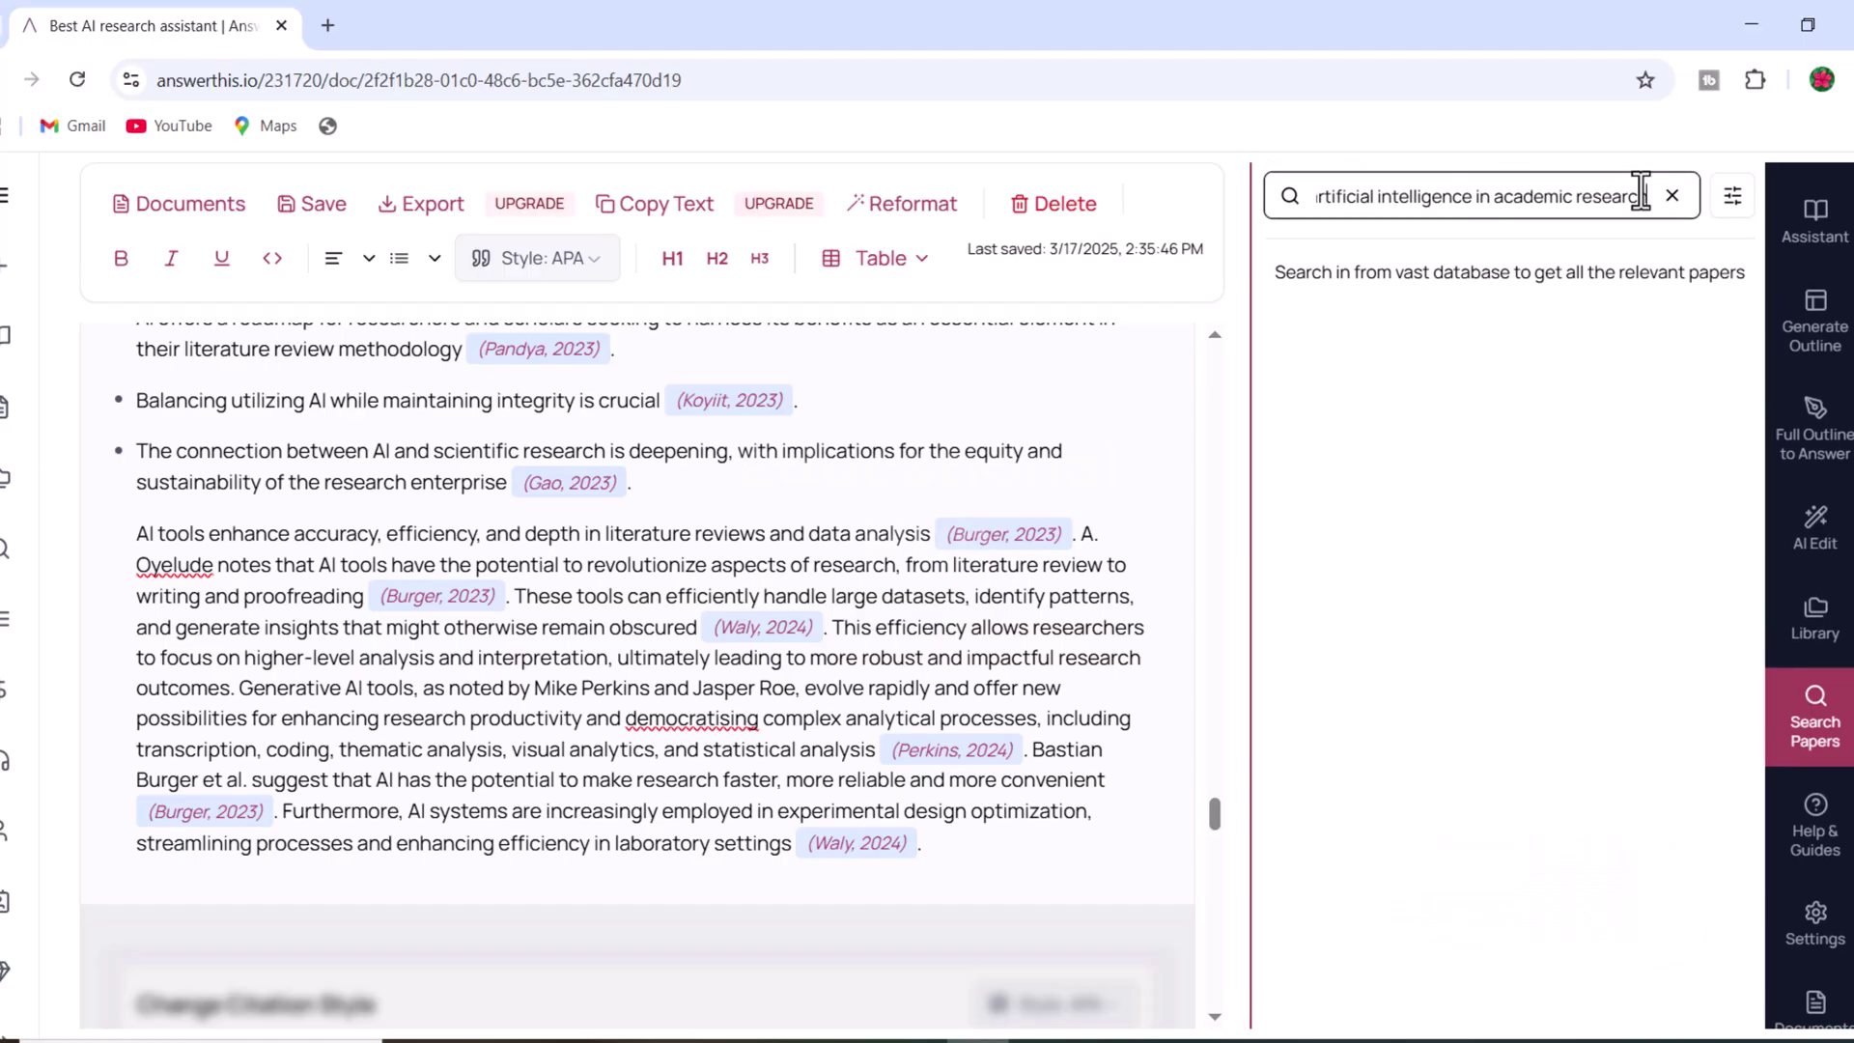
{"action": "key", "text": "Return"}
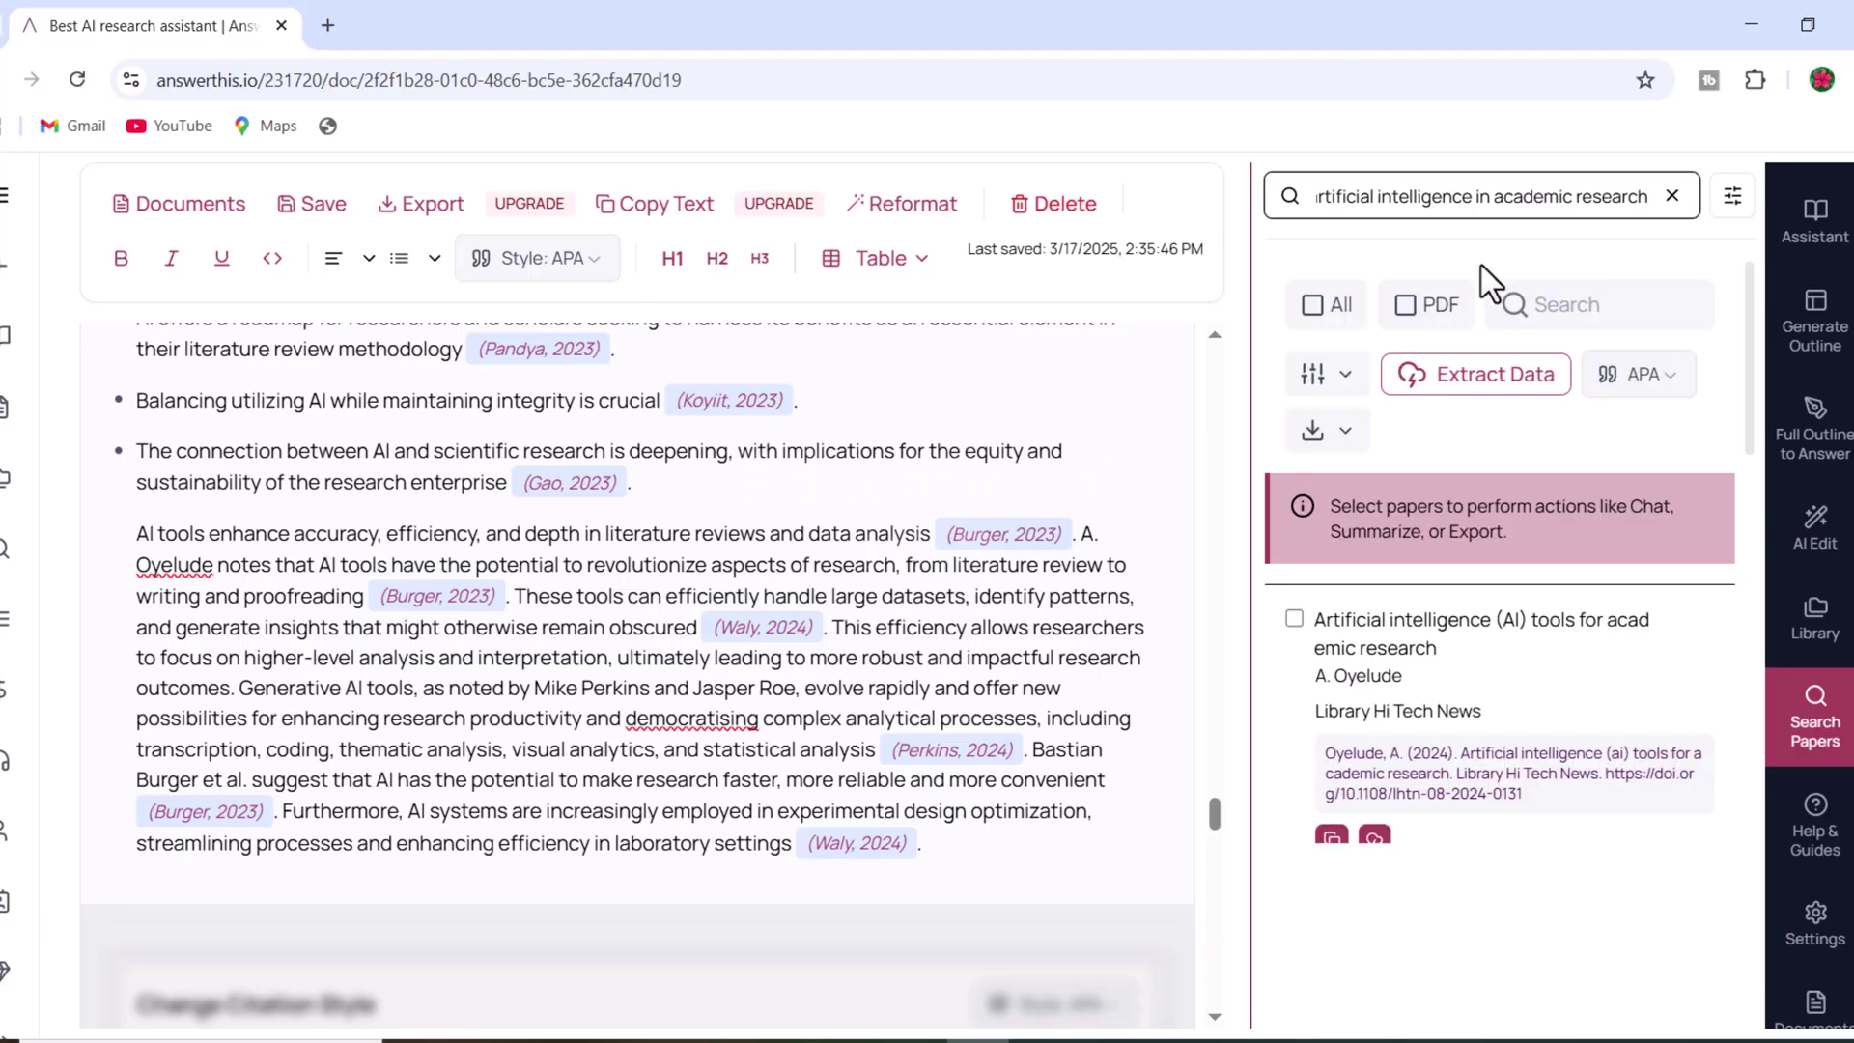
Cite Mayasari 2024 twice and Gouveia 2023 at the end of the AI tools paragraph
{"action": "scroll", "coordinate": [1496, 540], "scroll_direction": "down", "scroll_amount": 5}
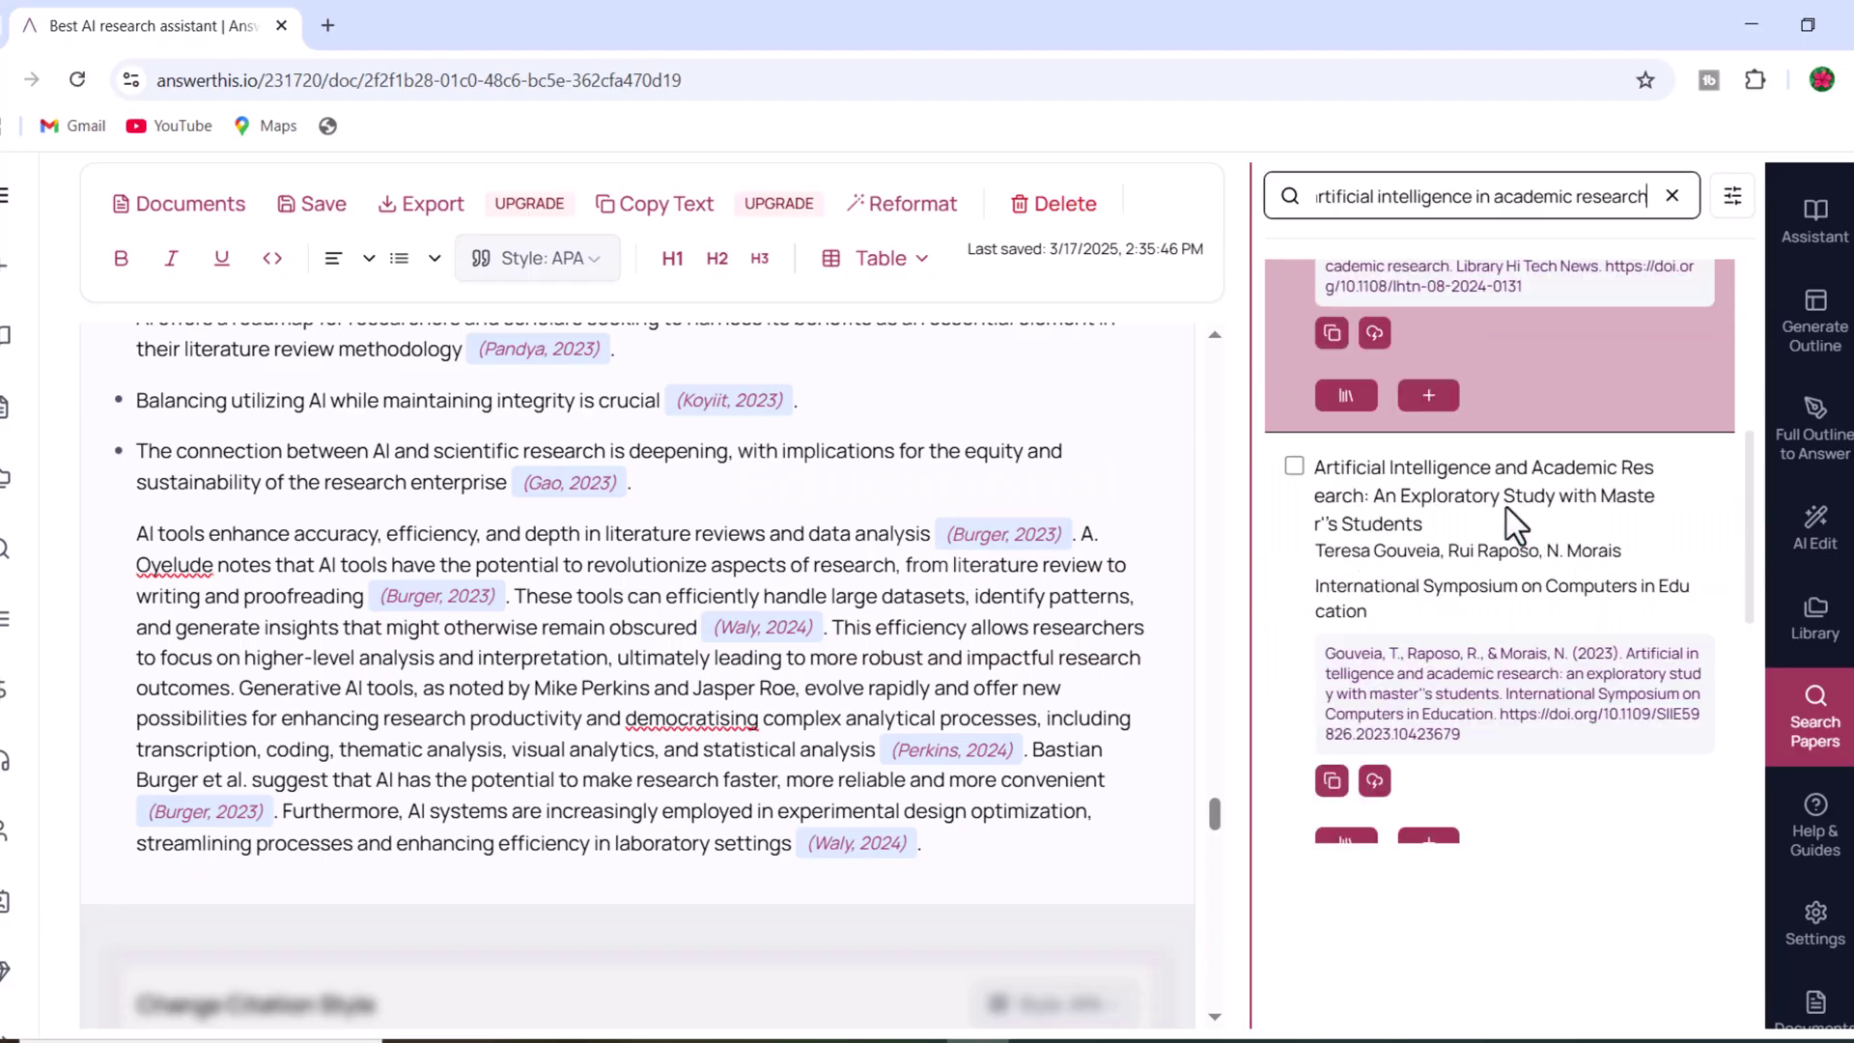
{"action": "scroll", "coordinate": [1505, 504], "scroll_direction": "down", "scroll_amount": 5}
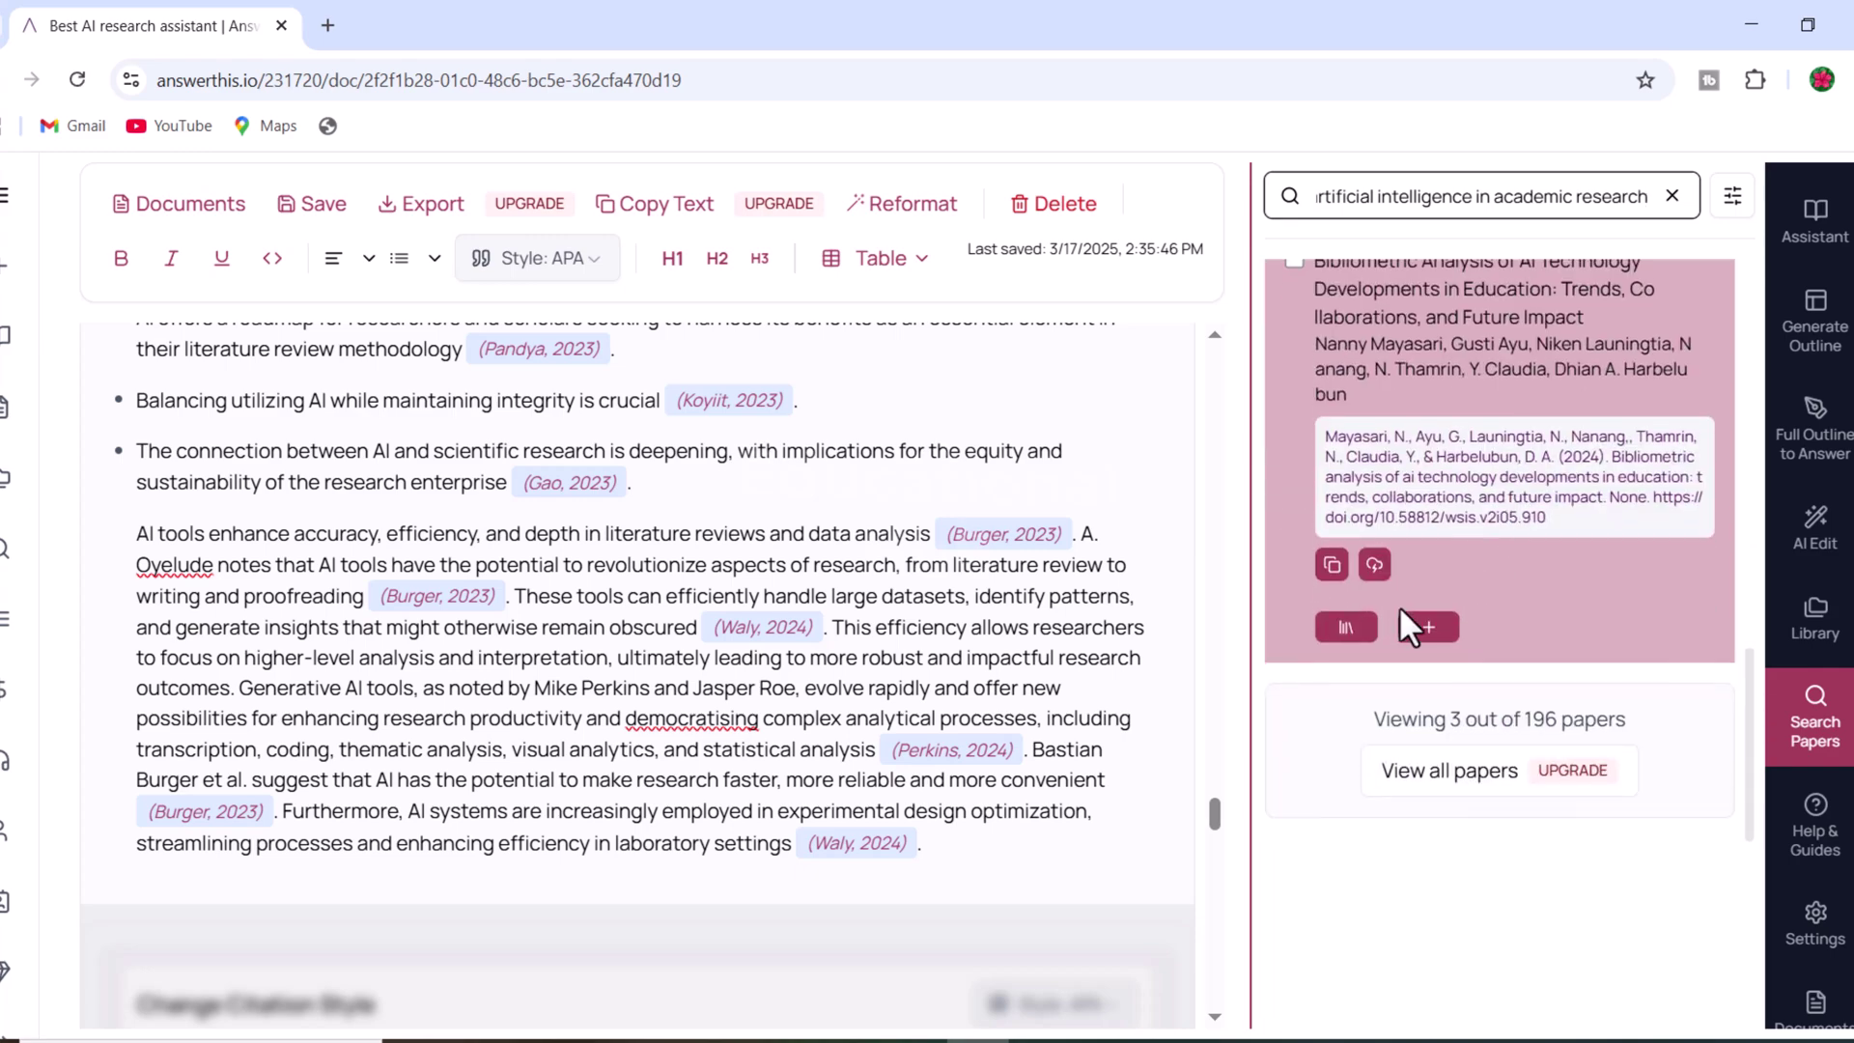
{"action": "left_click", "coordinate": [1428, 628]}
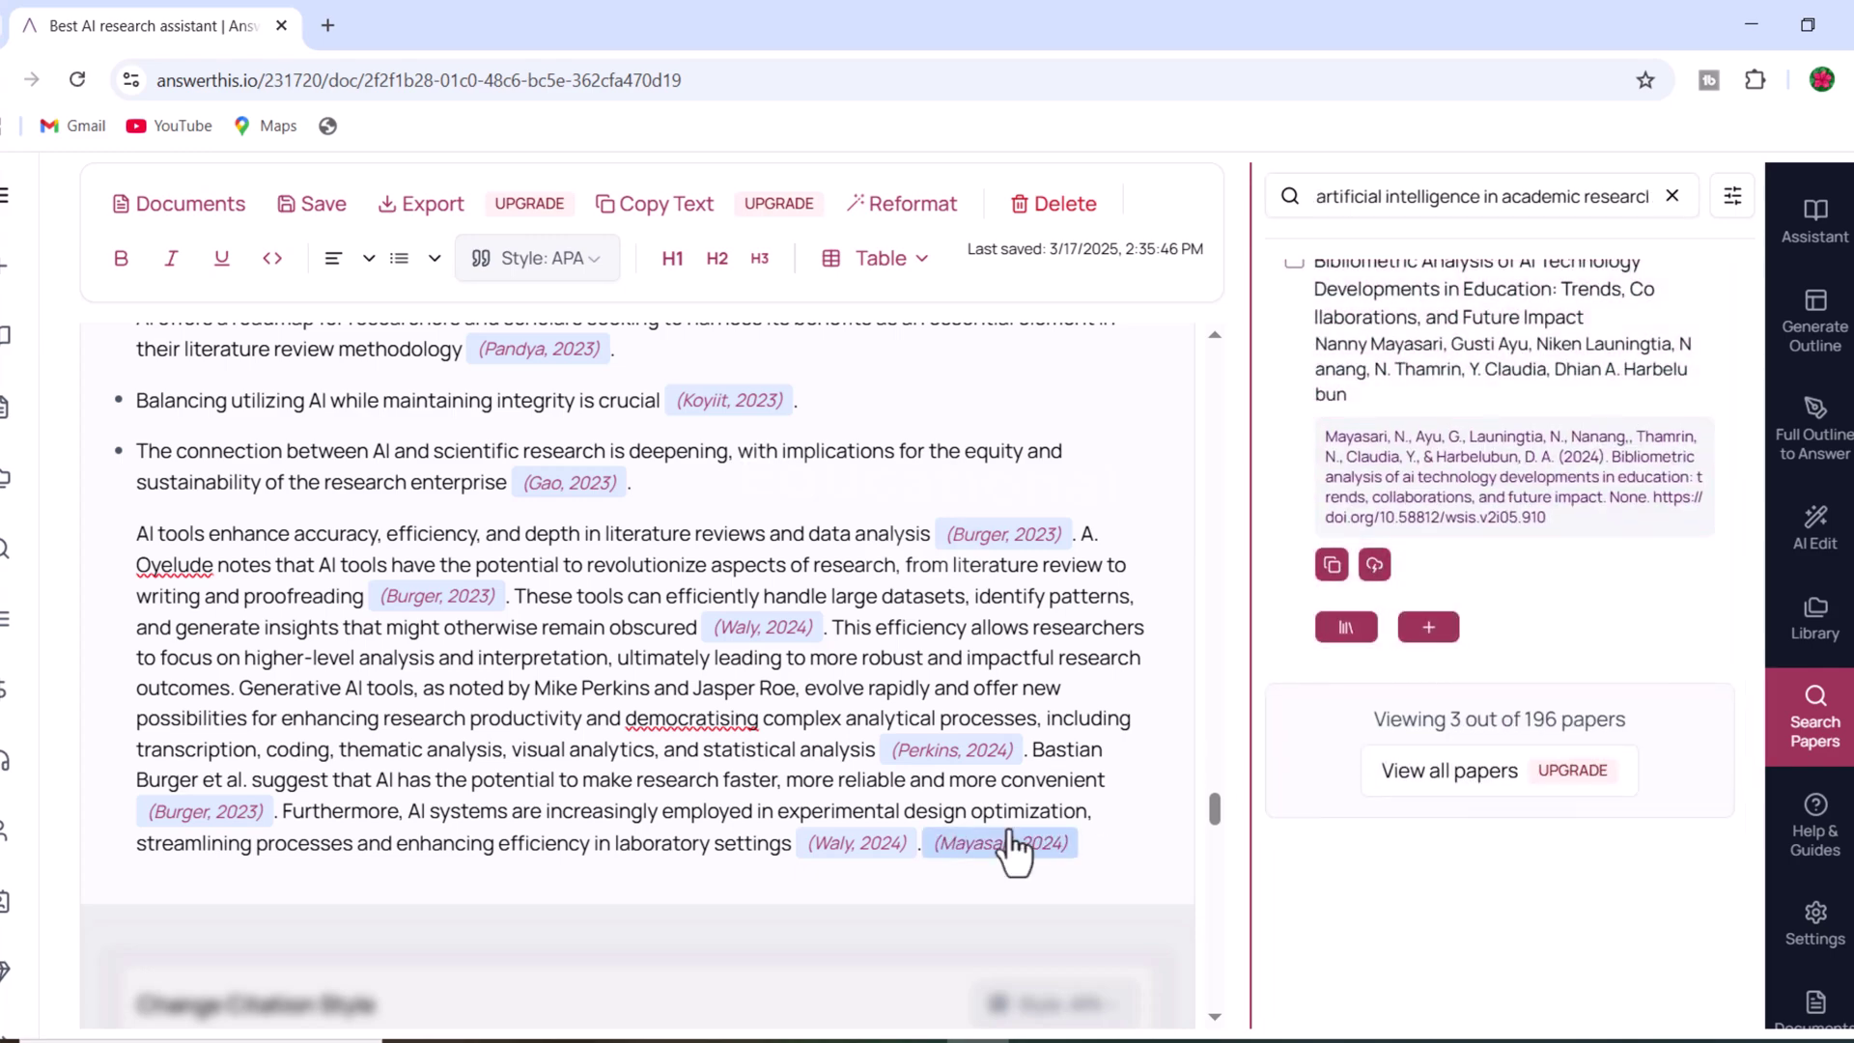
{"action": "left_click", "coordinate": [1428, 628]}
{"action": "scroll", "coordinate": [1536, 451], "scroll_direction": "up", "scroll_amount": 1}
{"action": "scroll", "coordinate": [1536, 451], "scroll_direction": "up", "scroll_amount": 3}
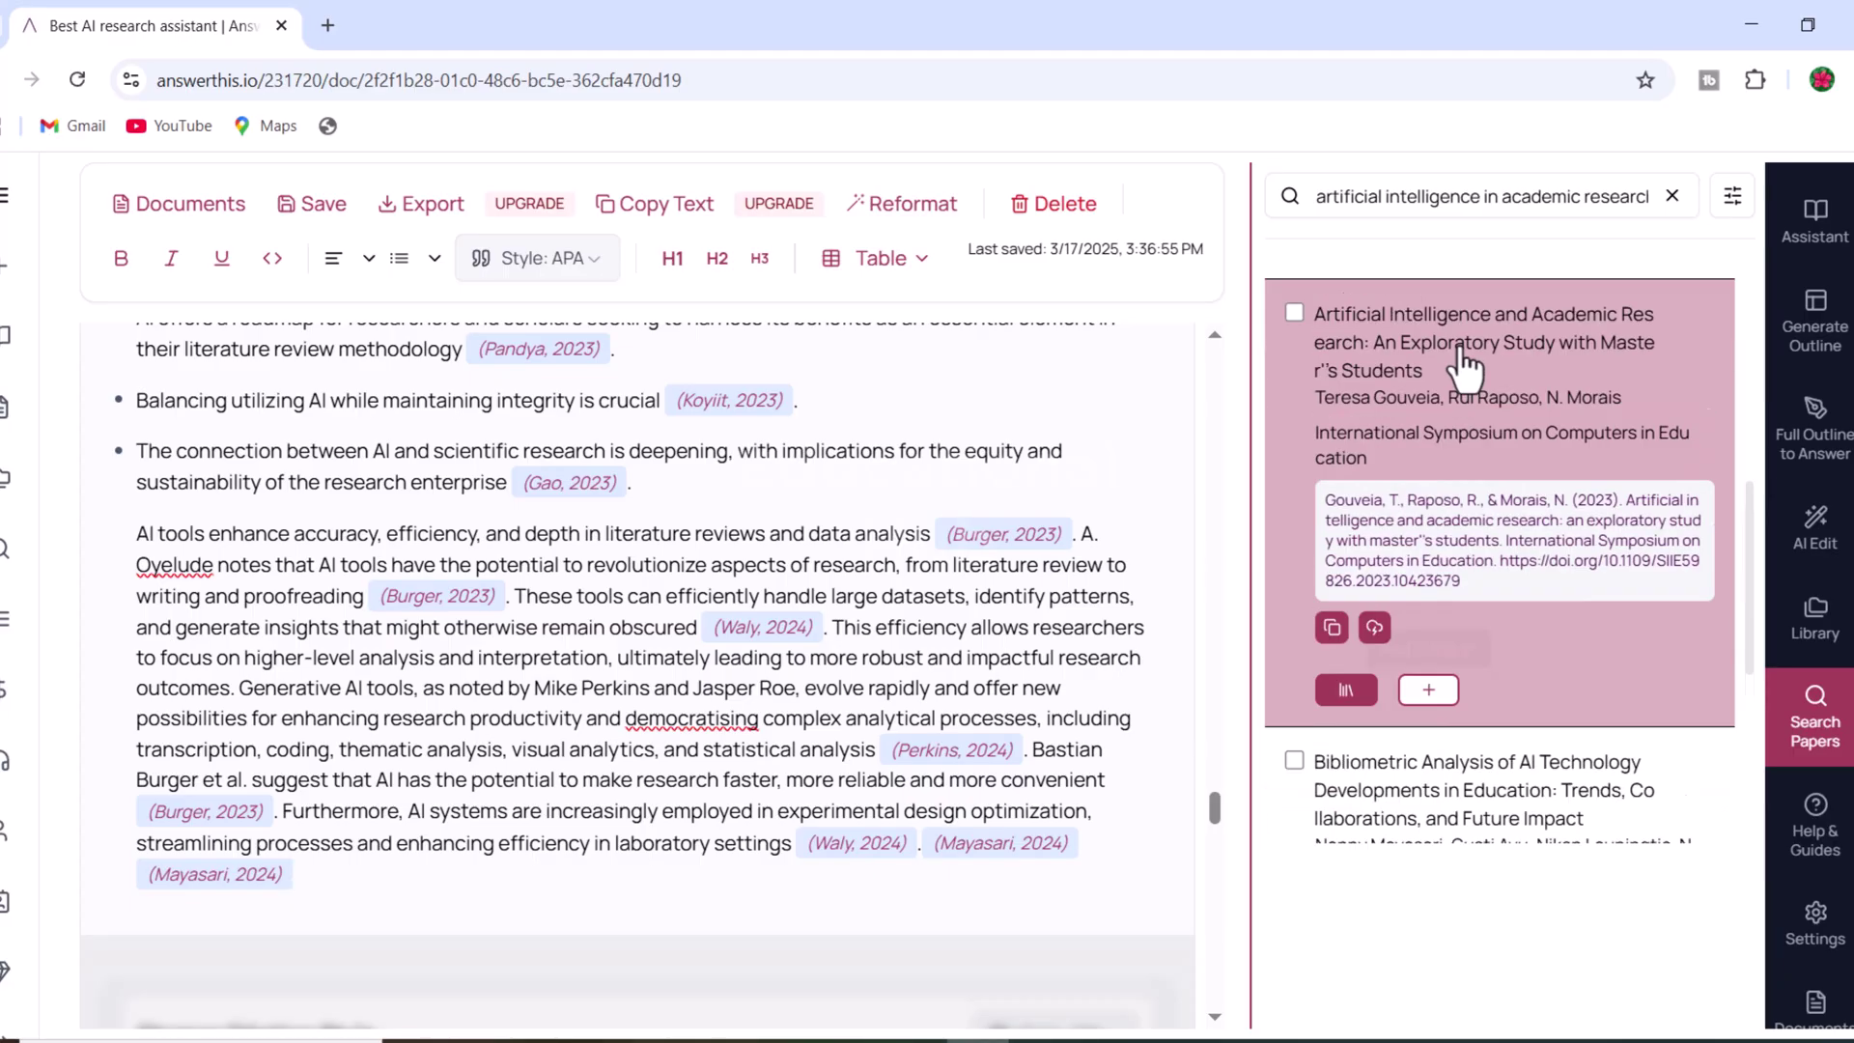
{"action": "left_click", "coordinate": [1428, 693]}
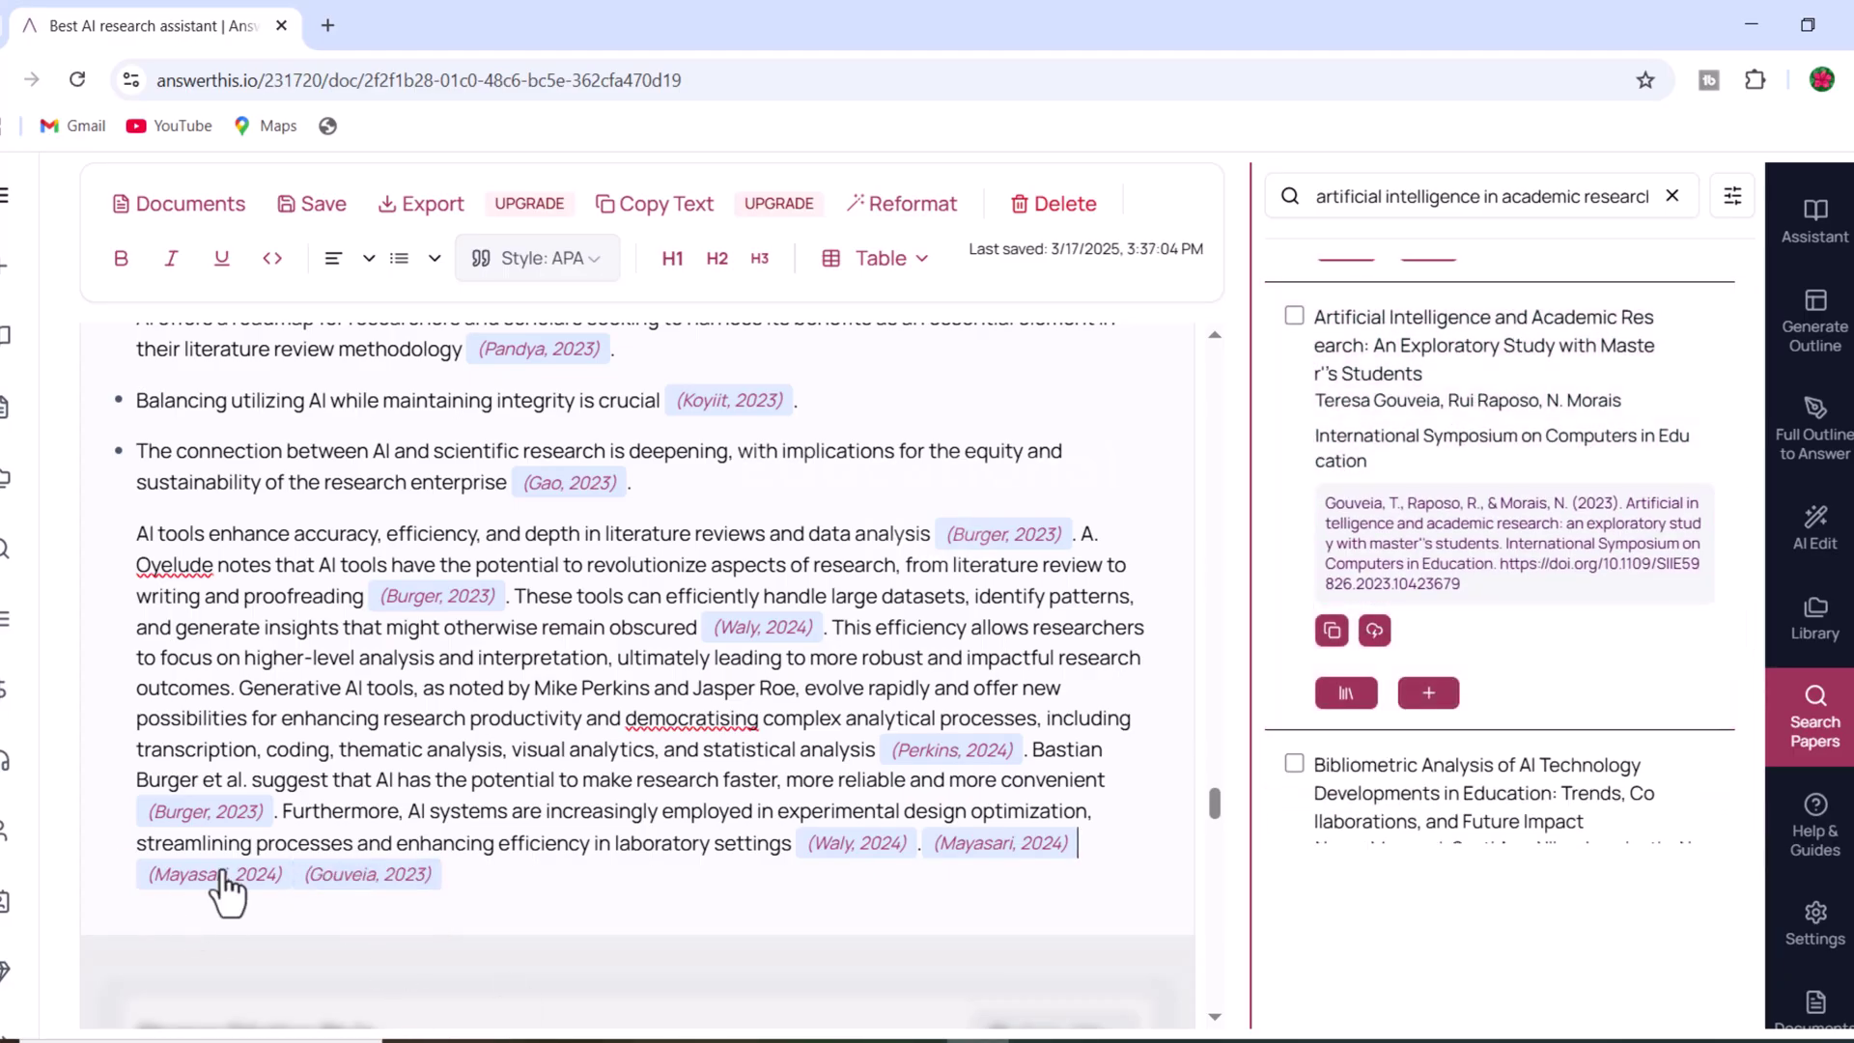
Dismiss the floating editing options and save the literature review document
{"action": "left_click", "coordinate": [956, 854]}
{"action": "left_click", "coordinate": [1104, 844]}
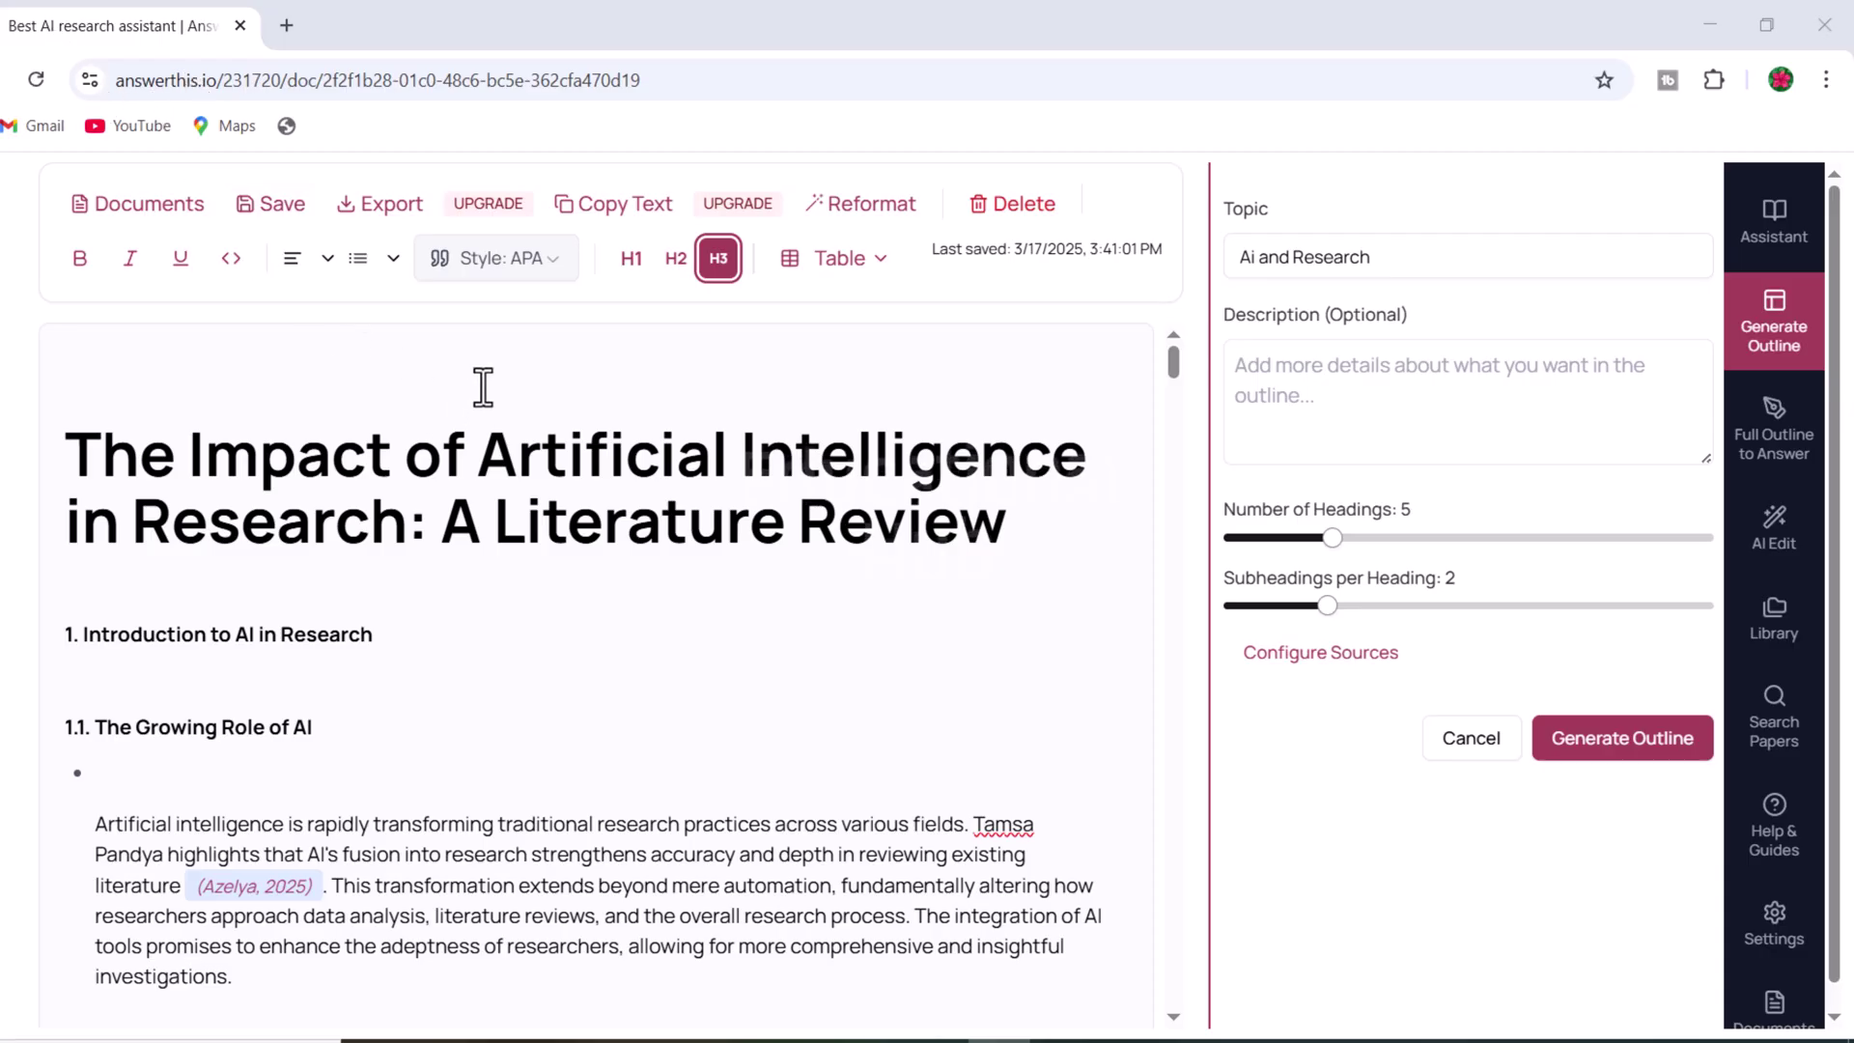
{"action": "left_click", "coordinate": [274, 216]}
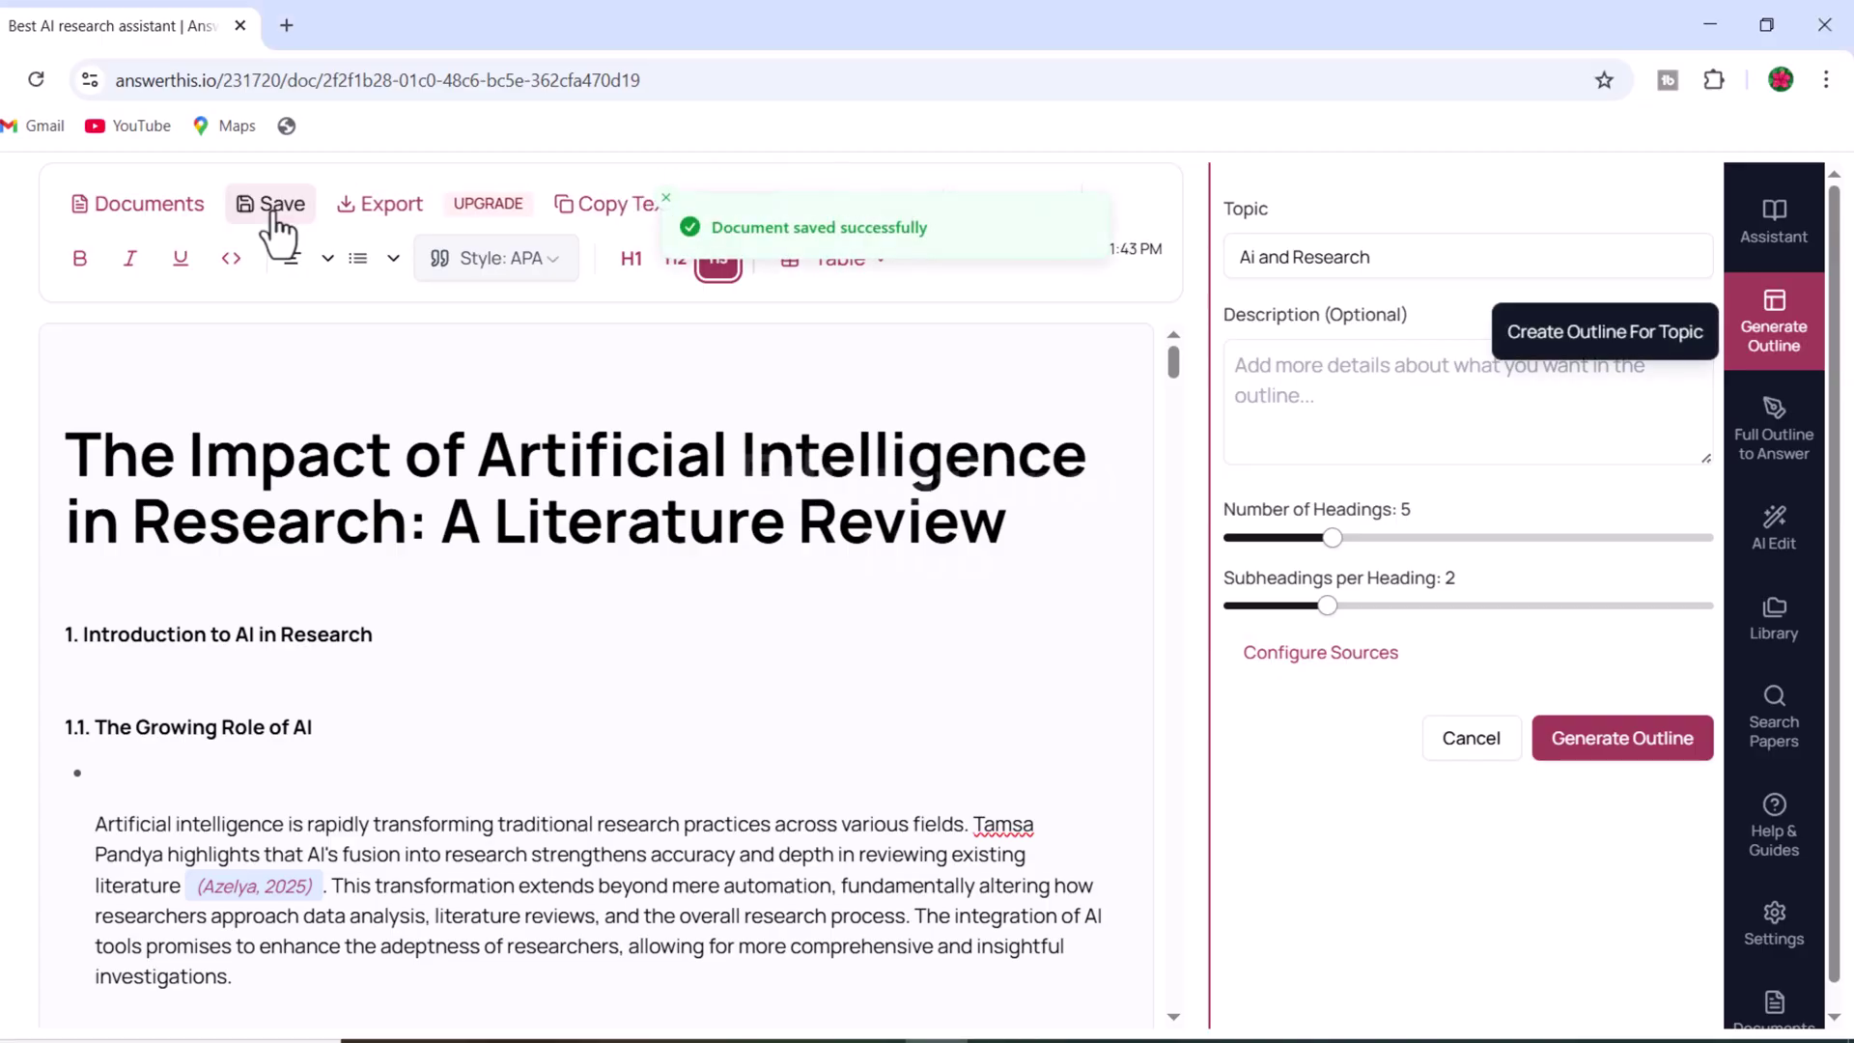
Bring up the list of all AI Writer documents from the Documents panel
{"action": "scroll", "coordinate": [1796, 744], "scroll_direction": "down", "scroll_amount": 1}
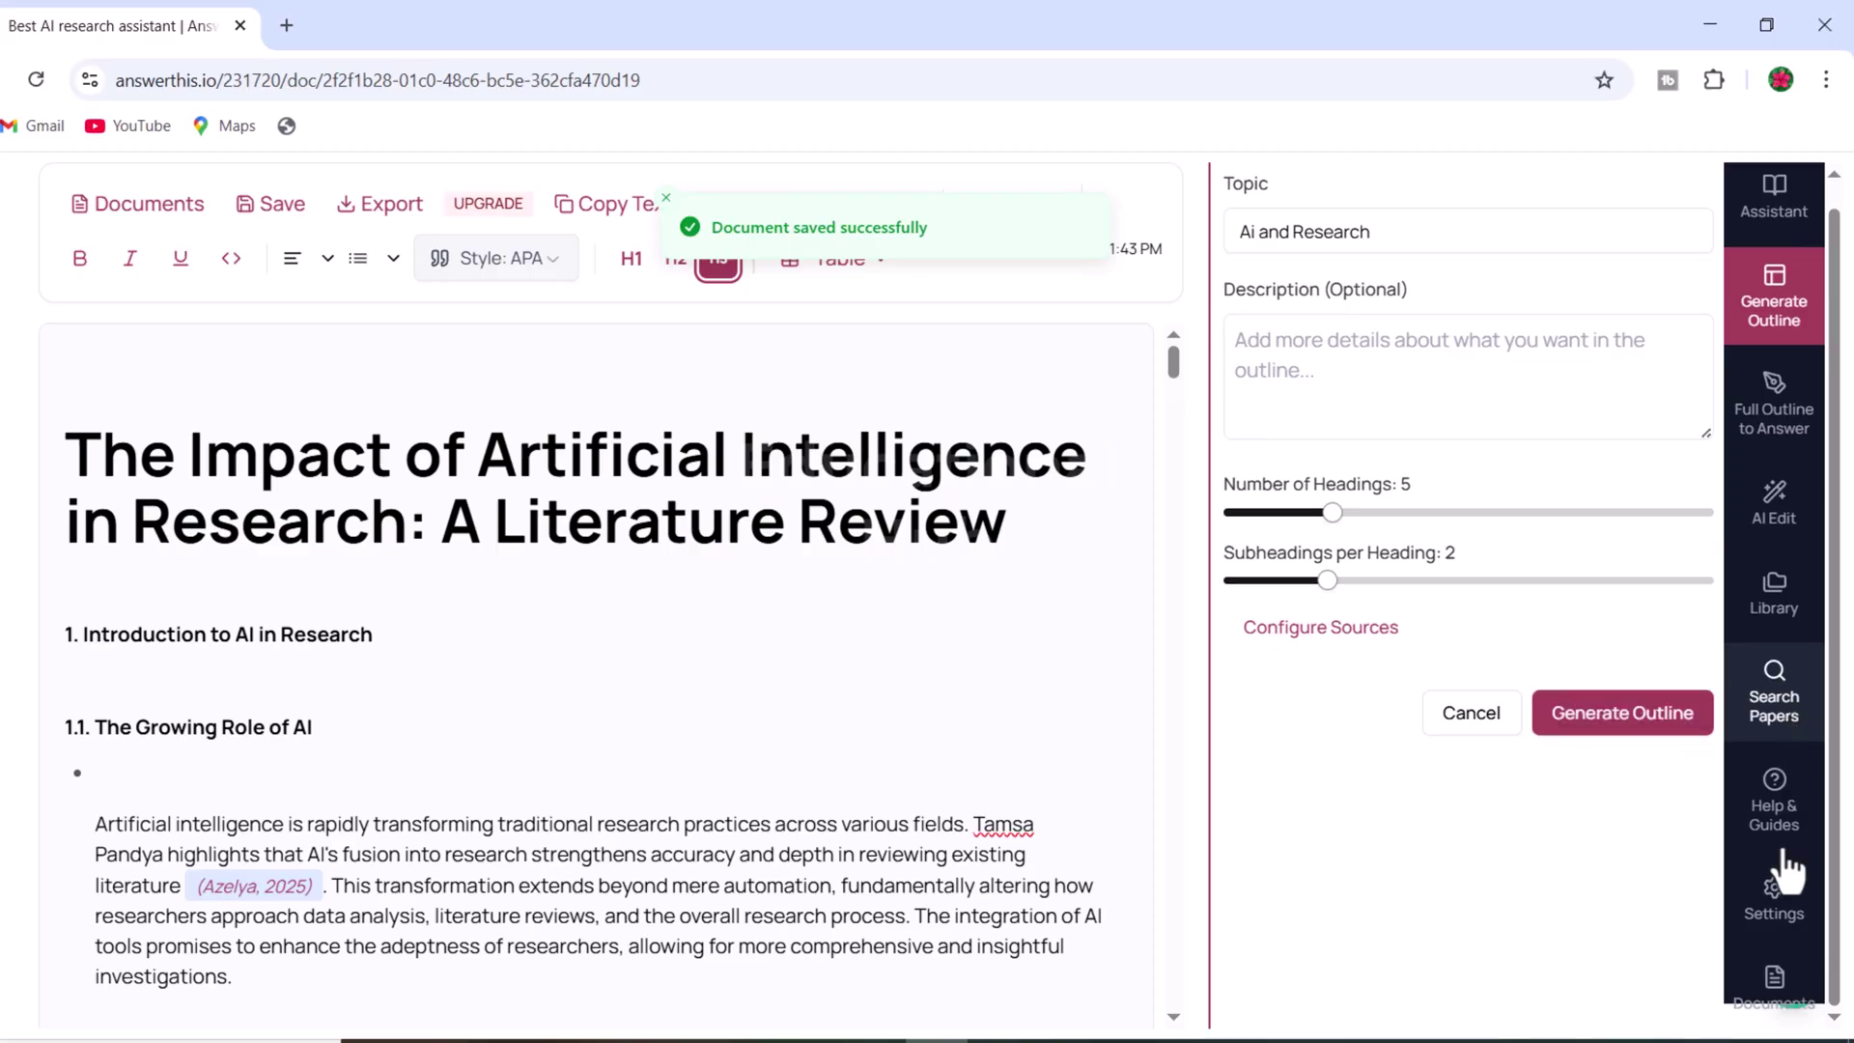
{"action": "left_click", "coordinate": [1784, 980]}
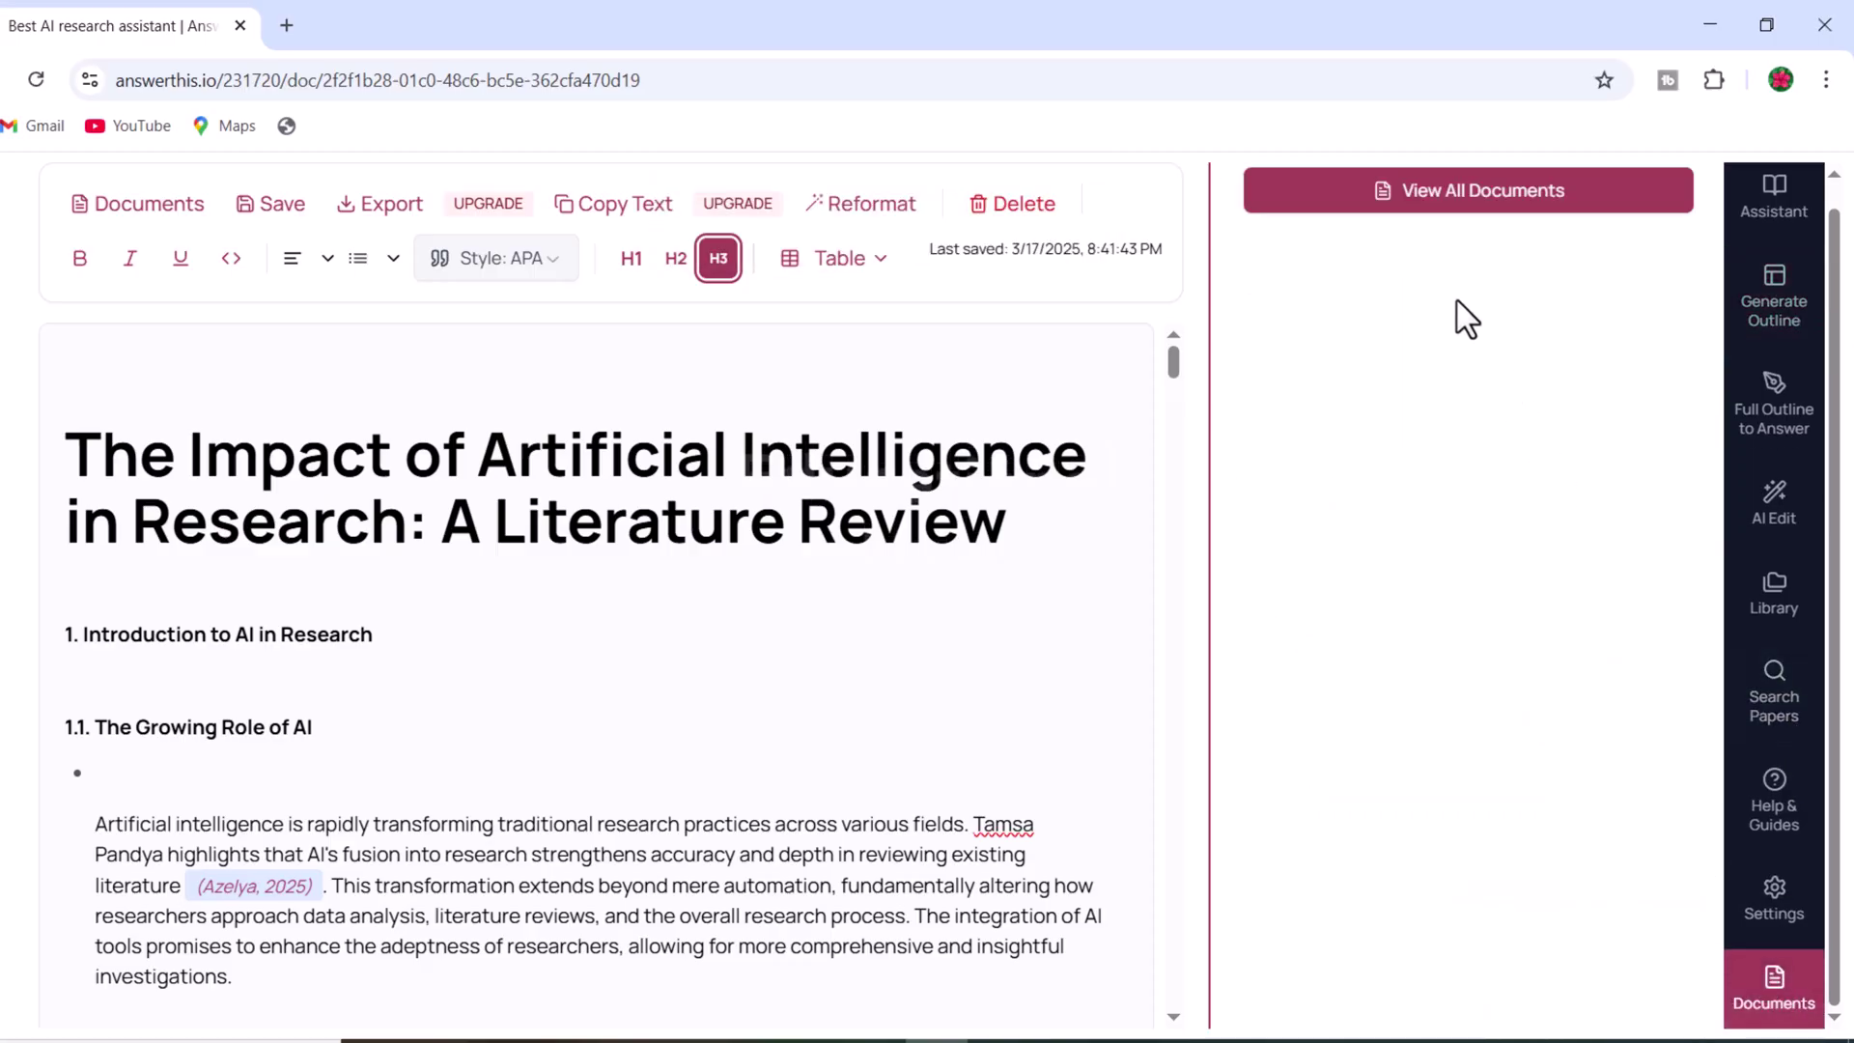
{"action": "left_click", "coordinate": [1445, 193]}
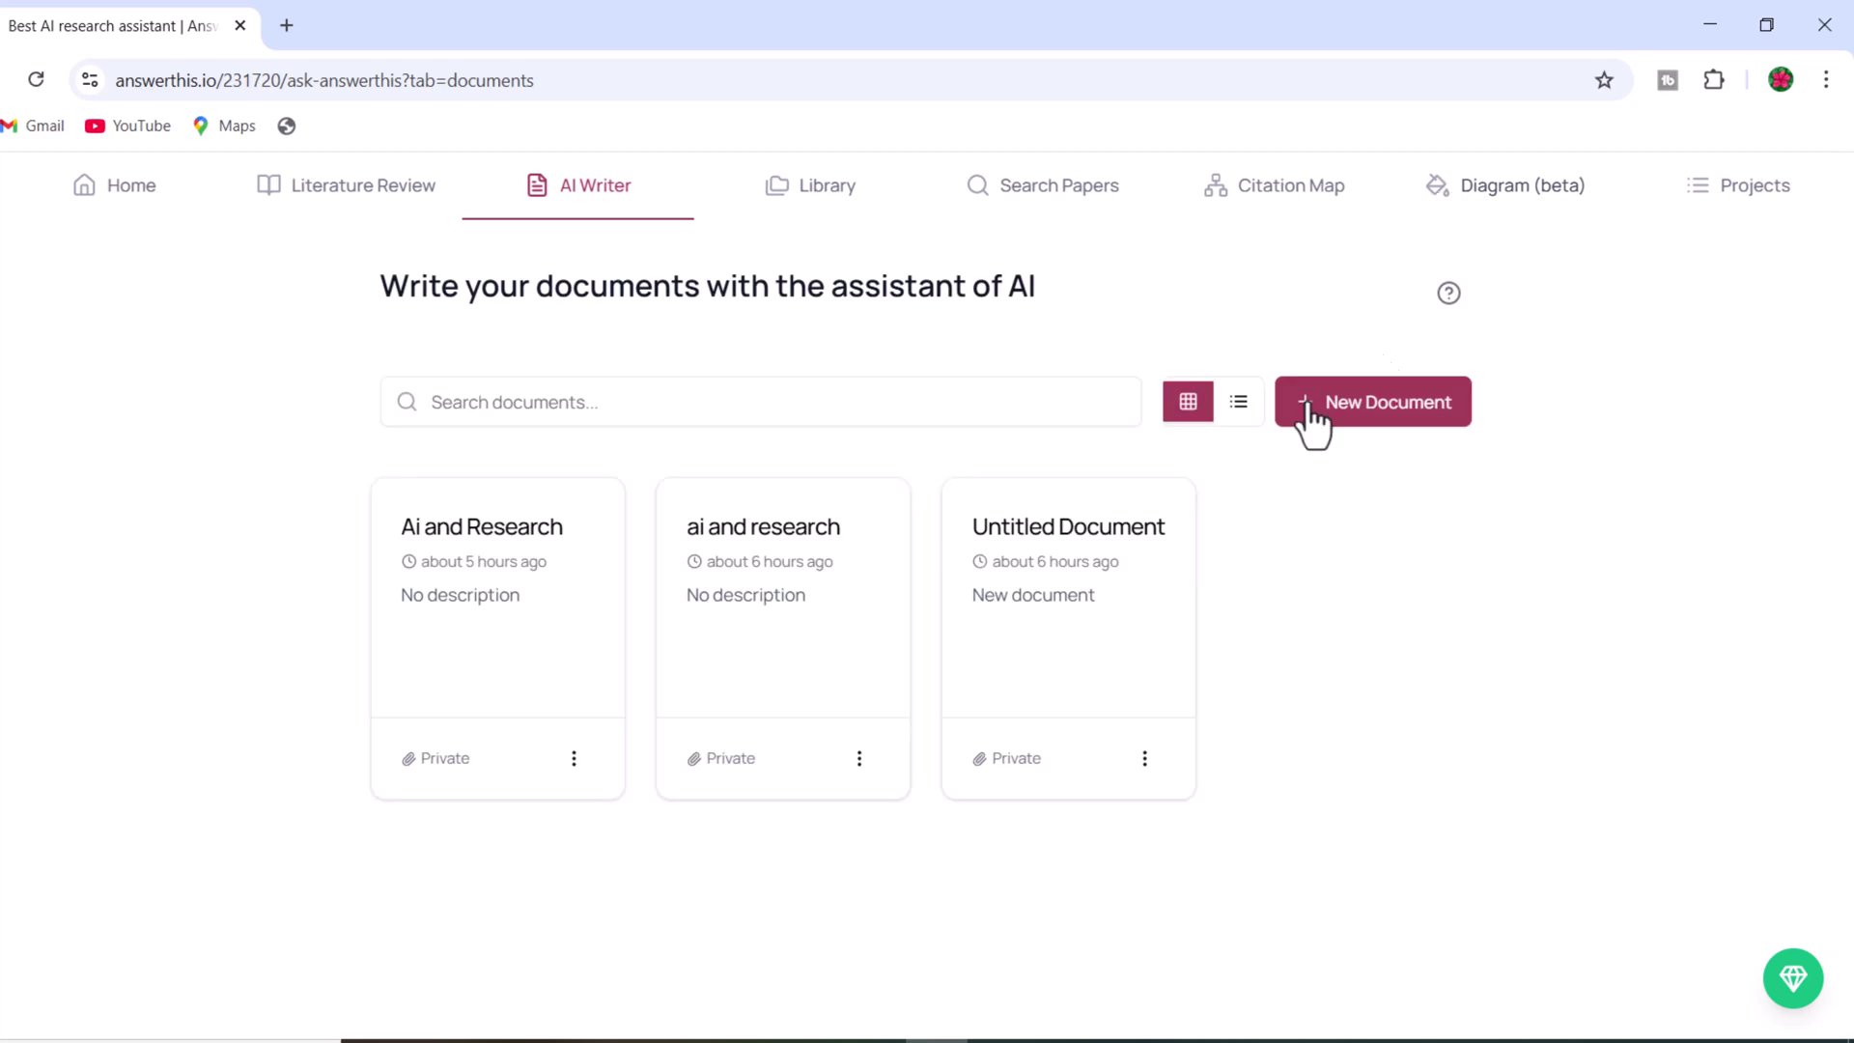
{"action": "left_click", "coordinate": [782, 591]}
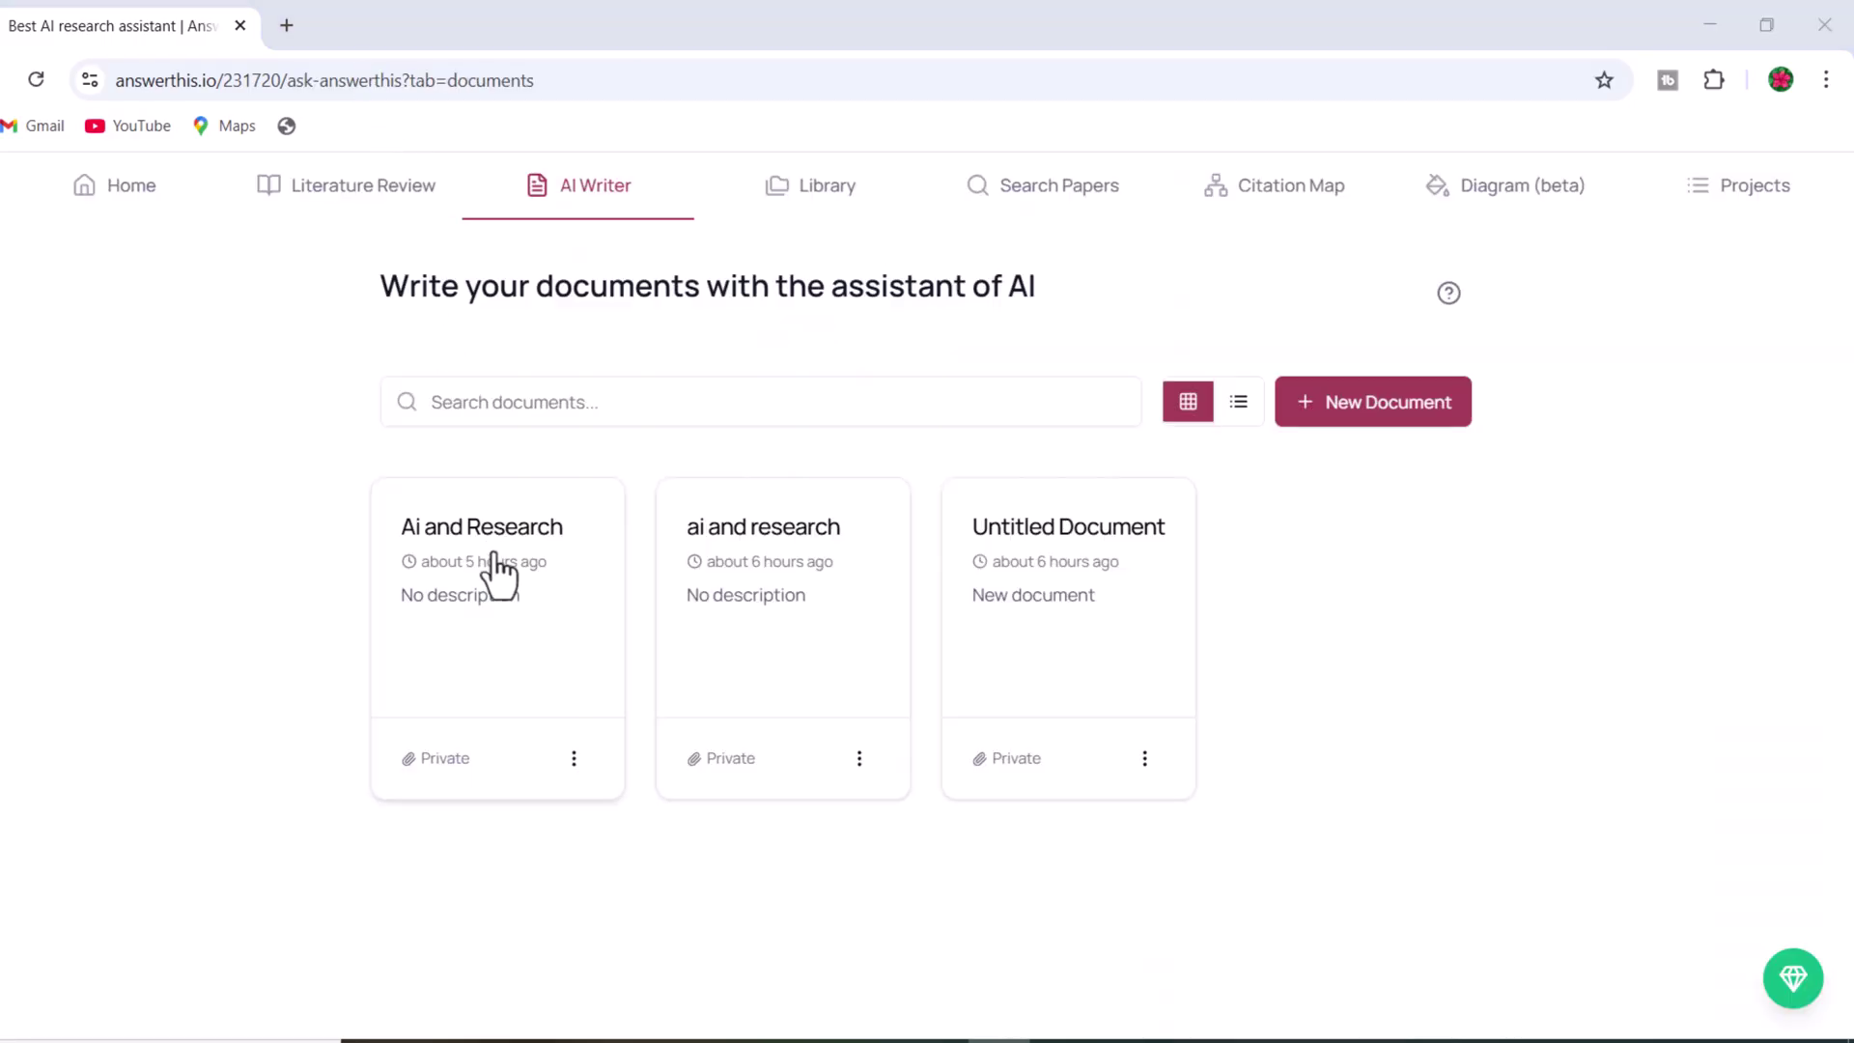
Open 'Ai and Research' and scroll to its final paragraph with the Mayasari and Gouveia citations
{"action": "left_click", "coordinate": [498, 578]}
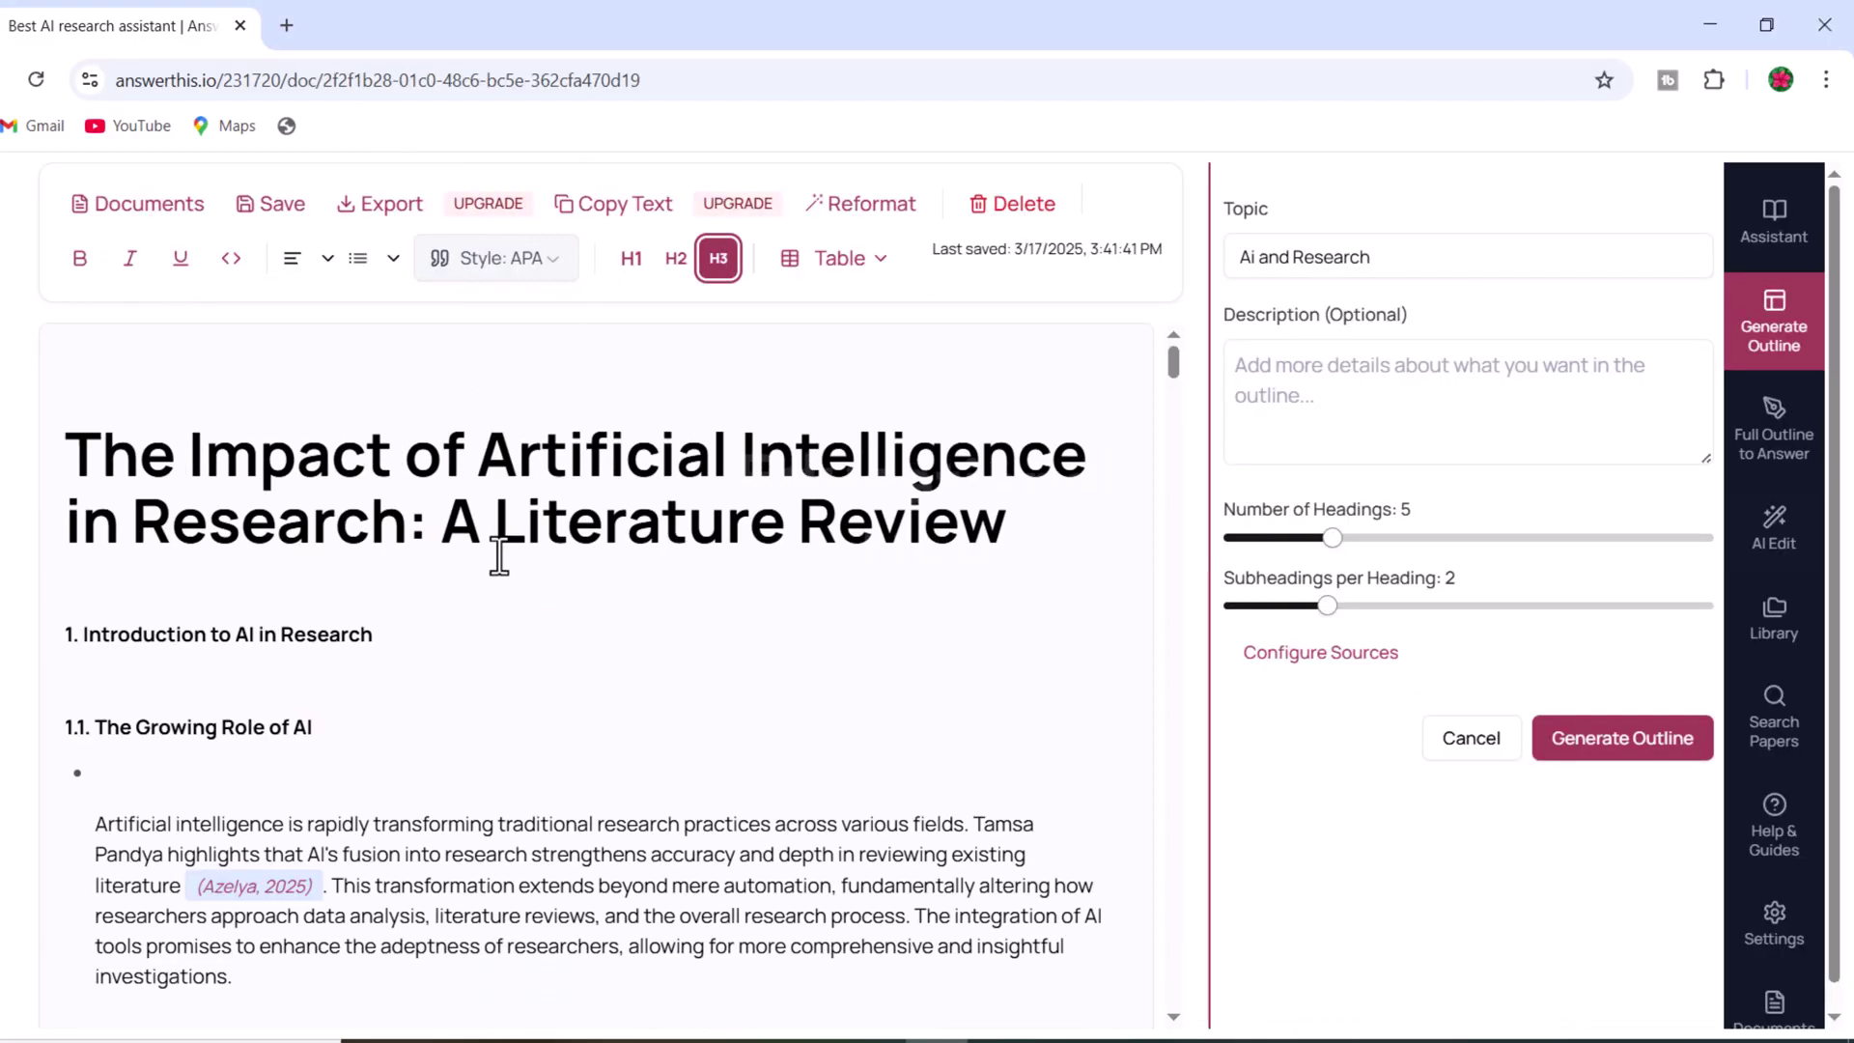
{"action": "scroll", "coordinate": [499, 556], "scroll_direction": "down", "scroll_amount": 3}
{"action": "scroll", "coordinate": [498, 555], "scroll_direction": "down", "scroll_amount": 10}
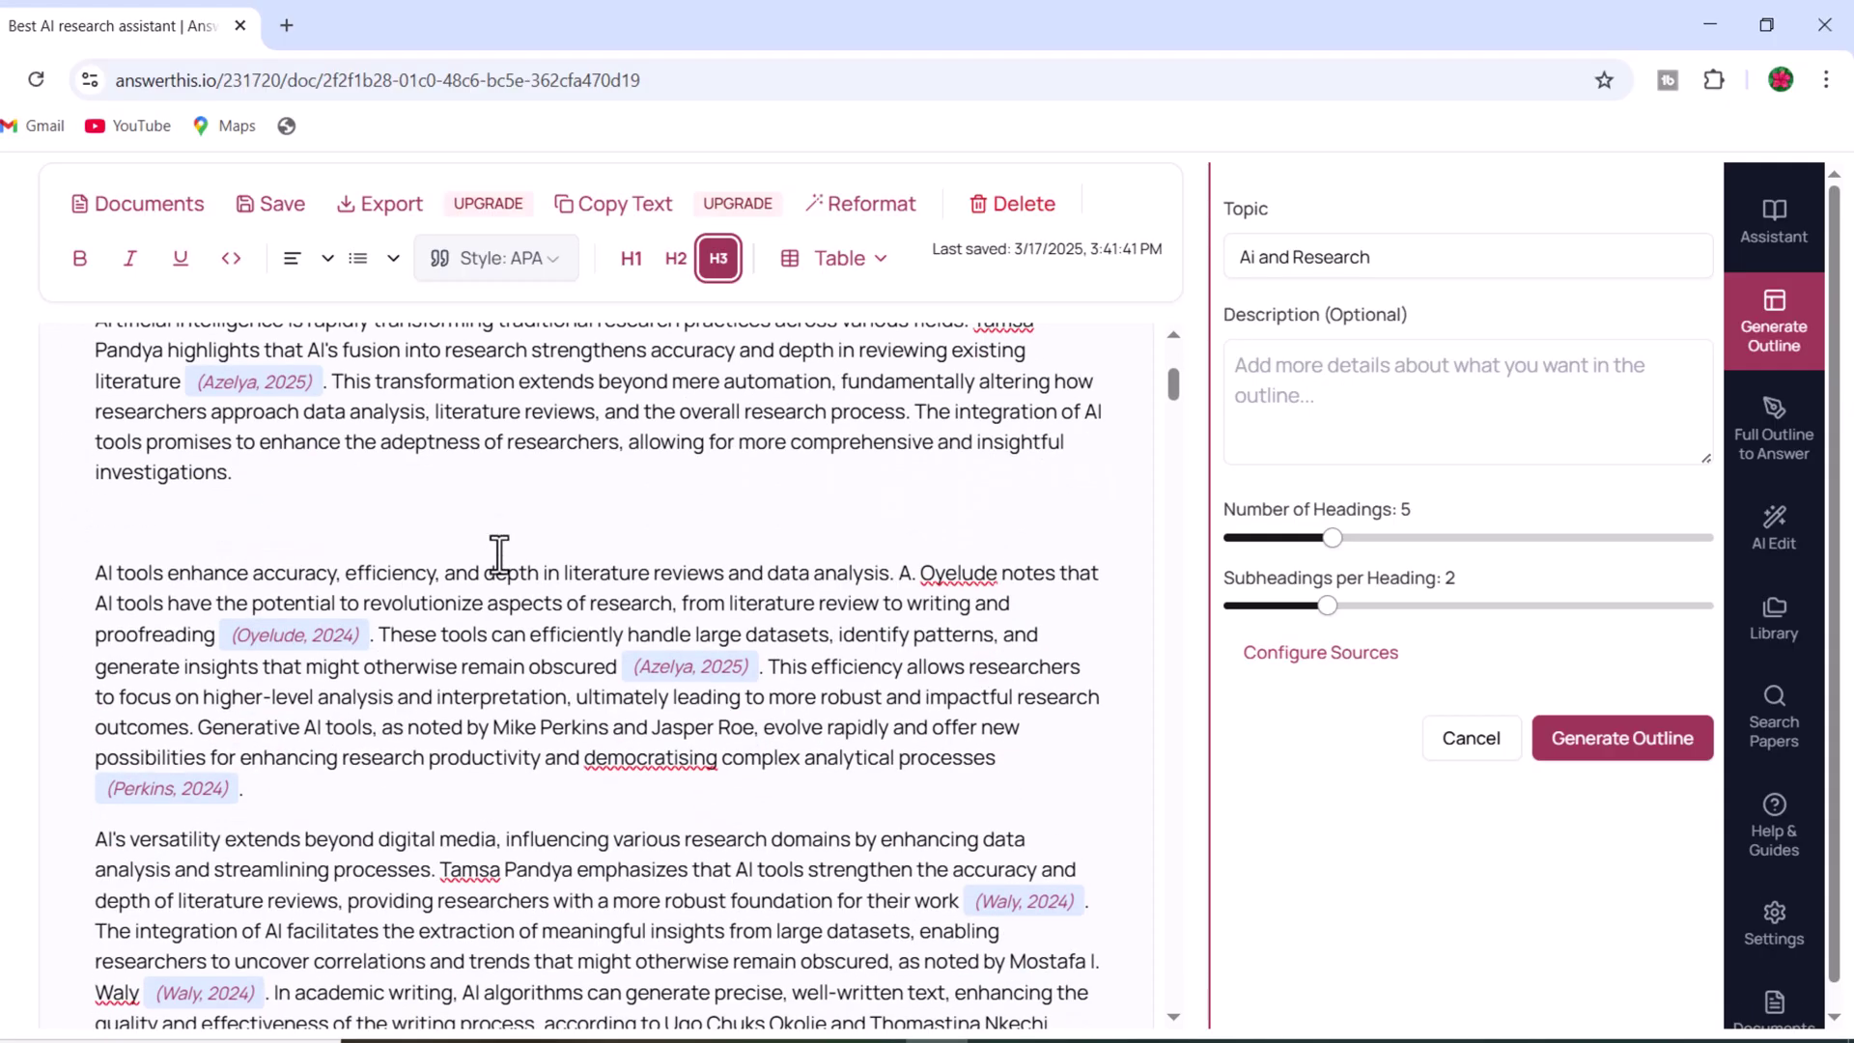
{"action": "scroll", "coordinate": [498, 555], "scroll_direction": "down", "scroll_amount": 10}
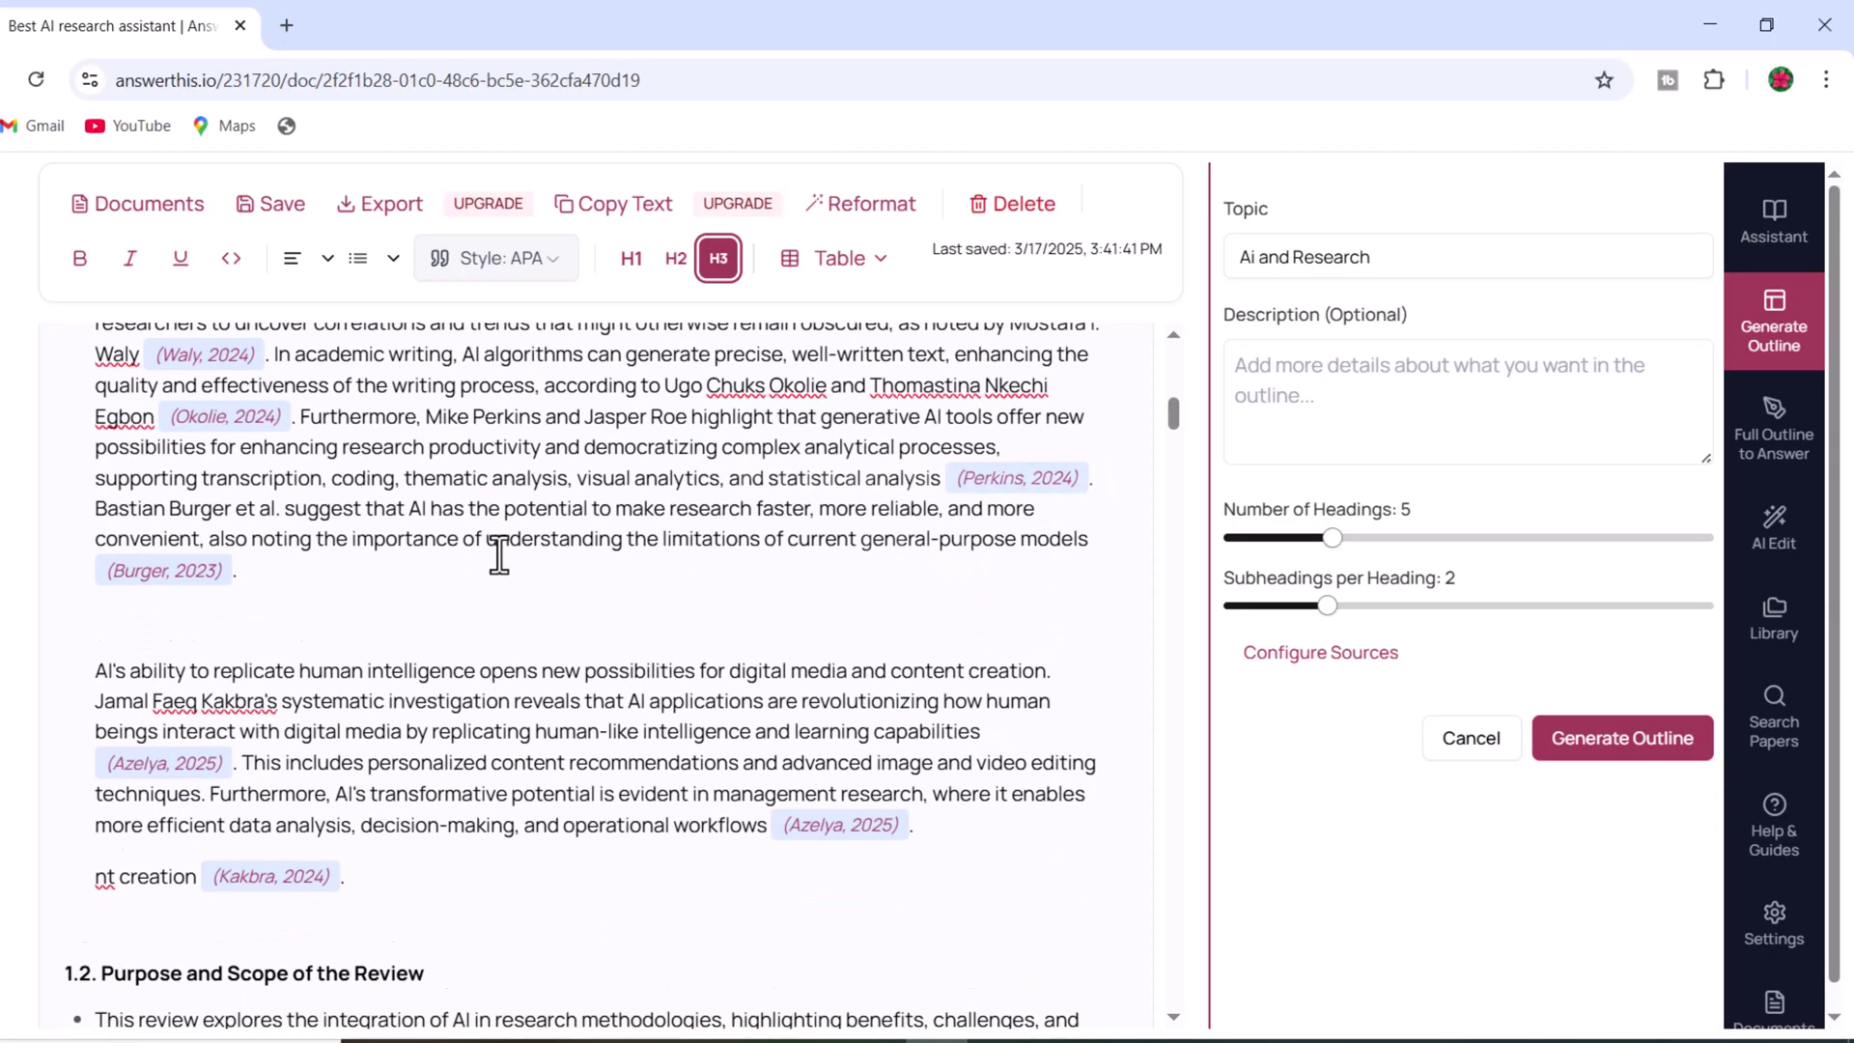
{"action": "scroll", "coordinate": [499, 555], "scroll_direction": "down", "scroll_amount": 10}
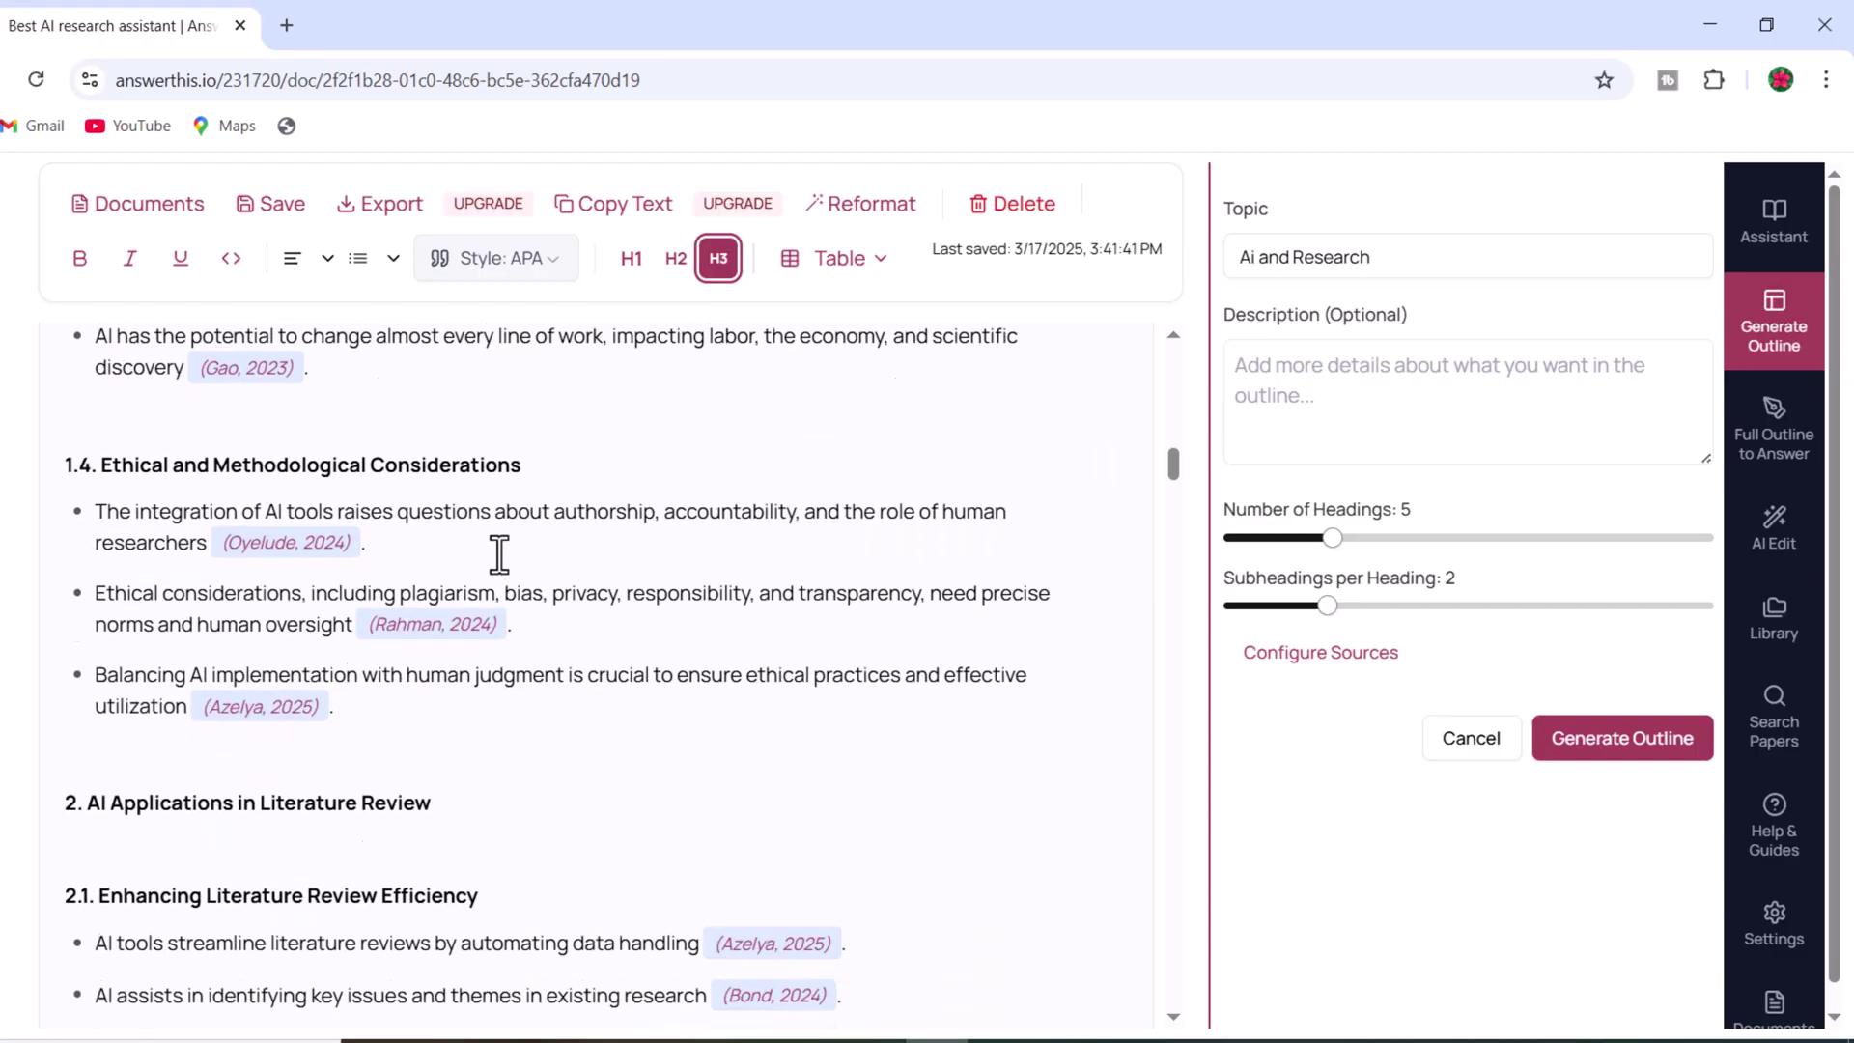
{"action": "scroll", "coordinate": [498, 556], "scroll_direction": "down", "scroll_amount": 10}
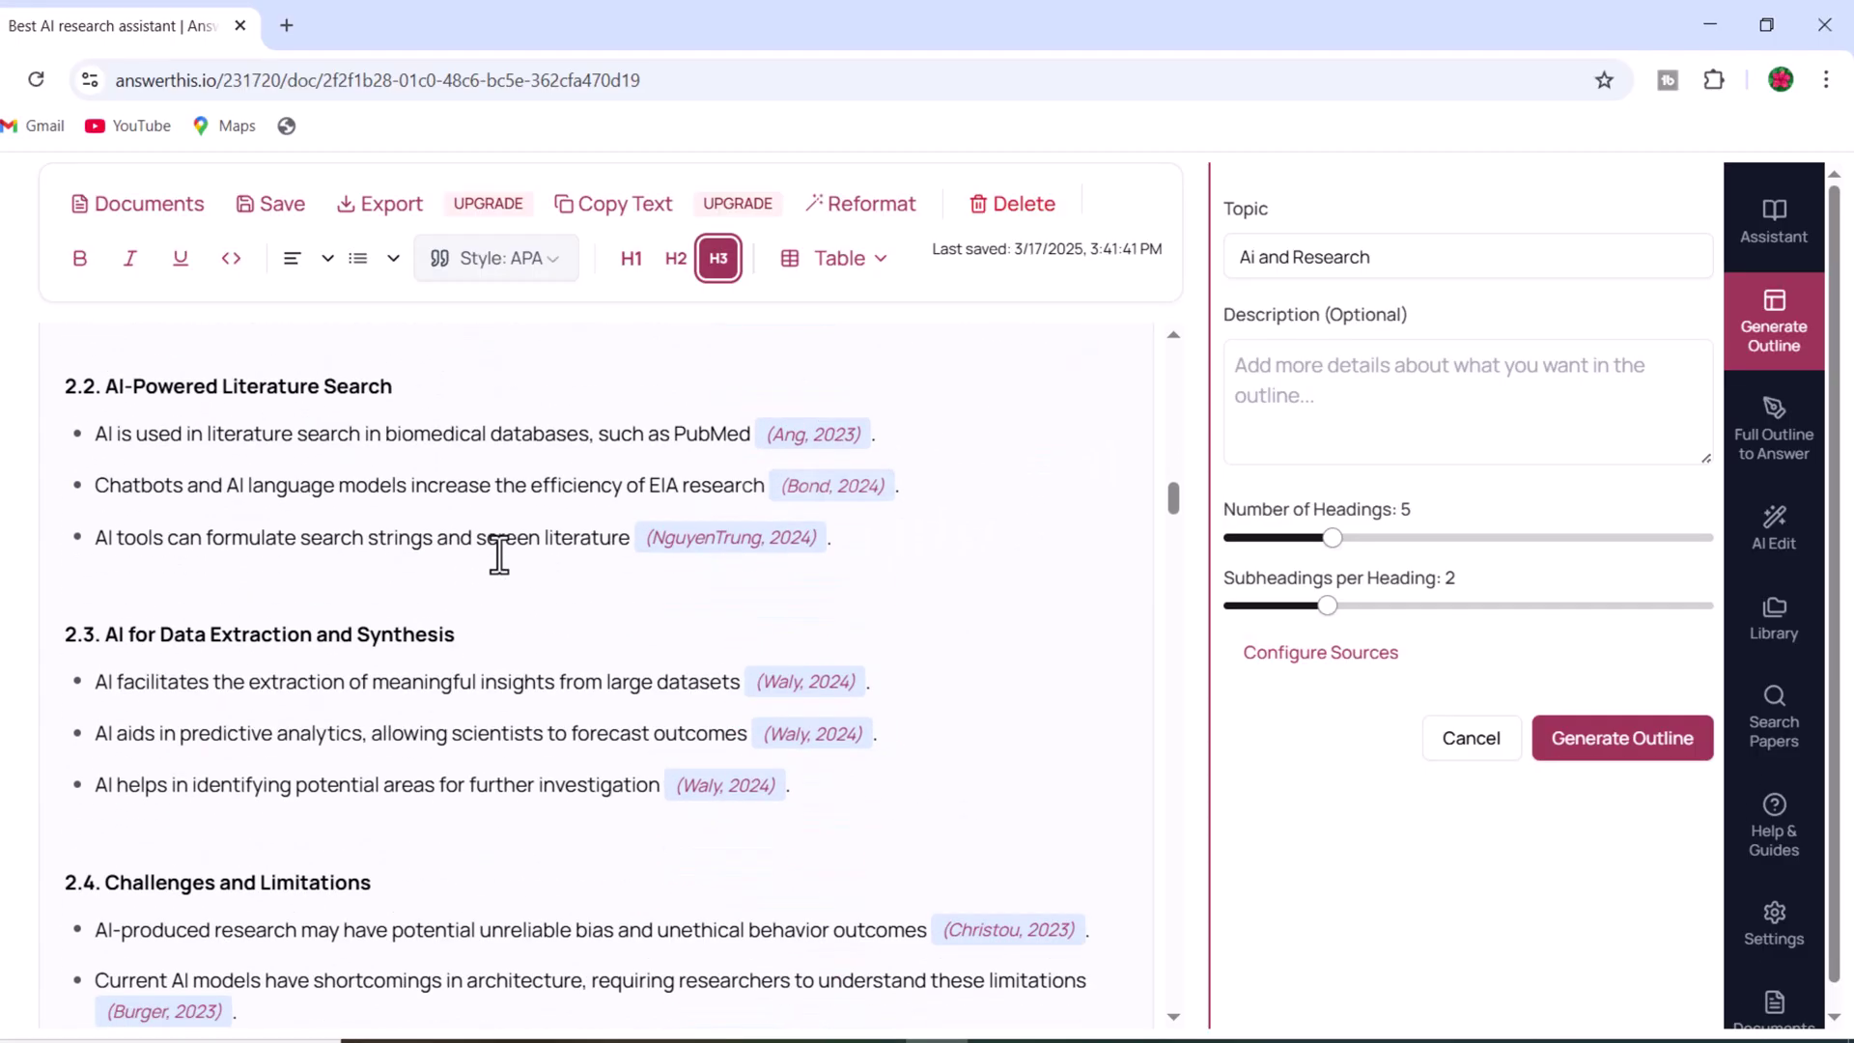
{"action": "scroll", "coordinate": [498, 555], "scroll_direction": "down", "scroll_amount": 10}
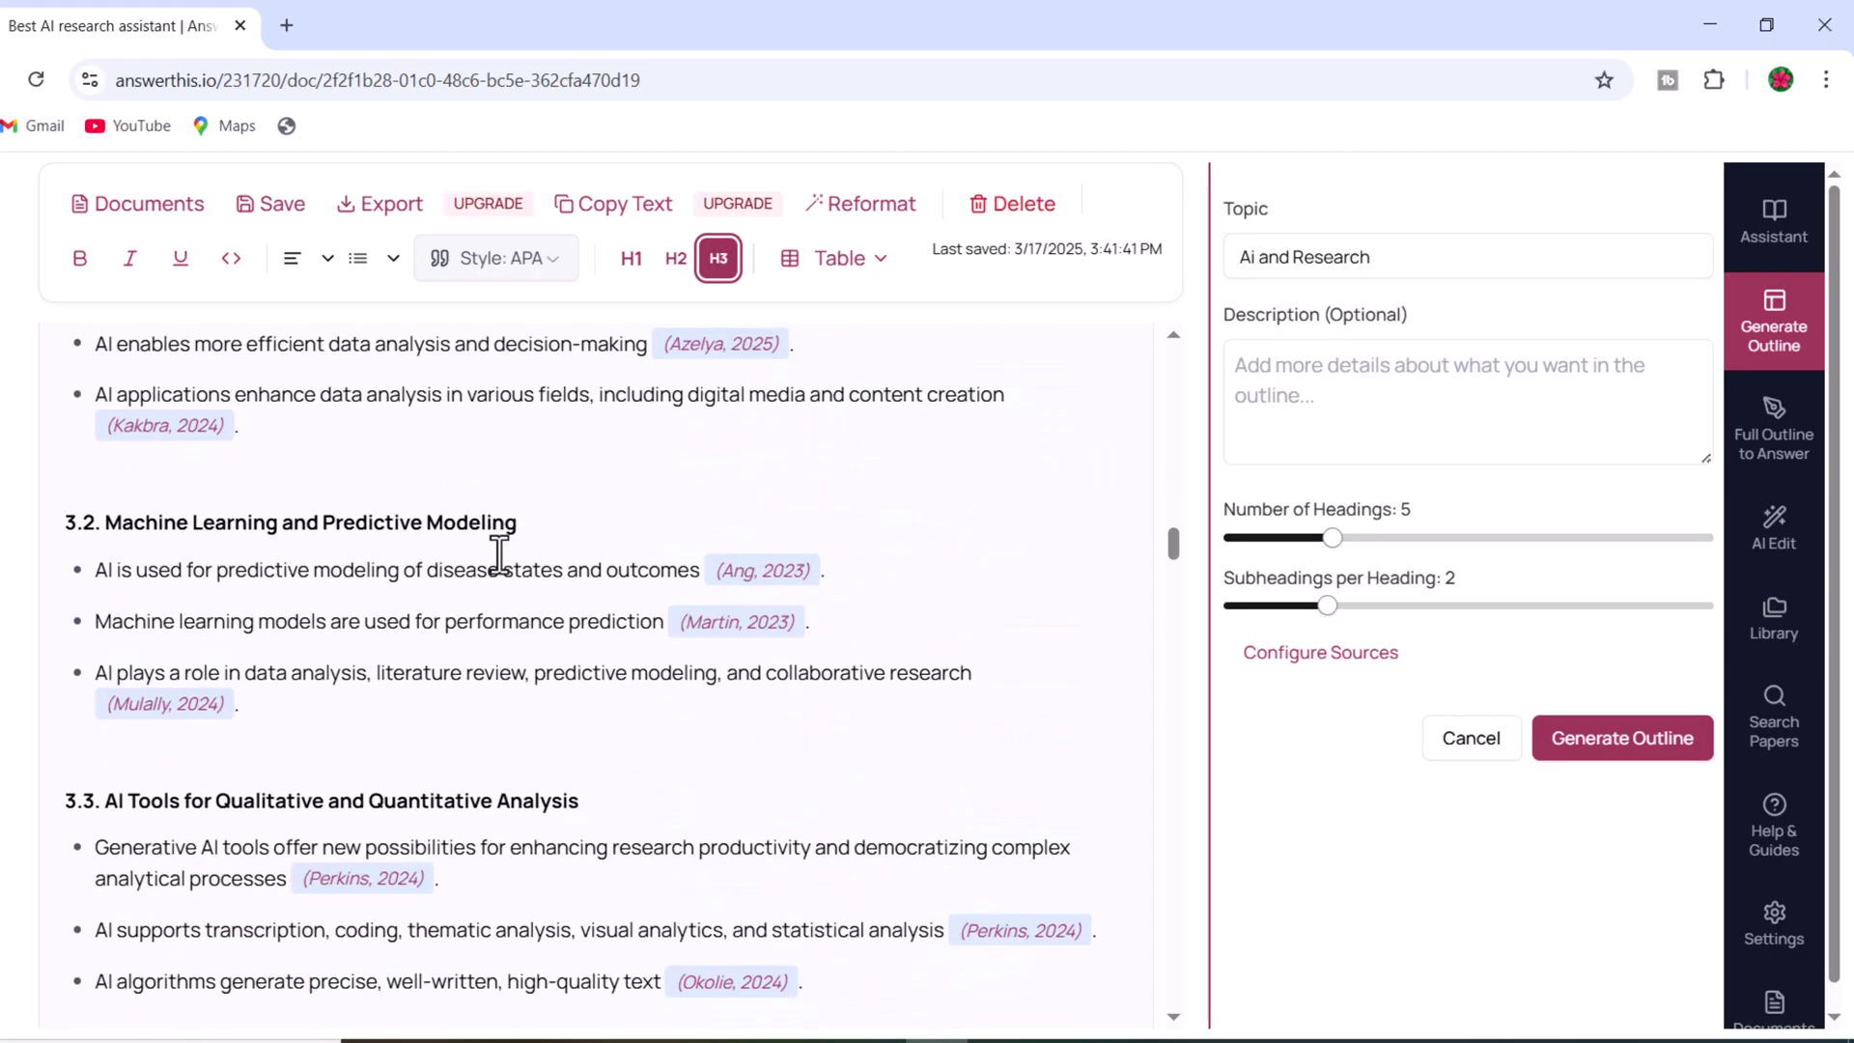
{"action": "scroll", "coordinate": [498, 555], "scroll_direction": "down", "scroll_amount": 10}
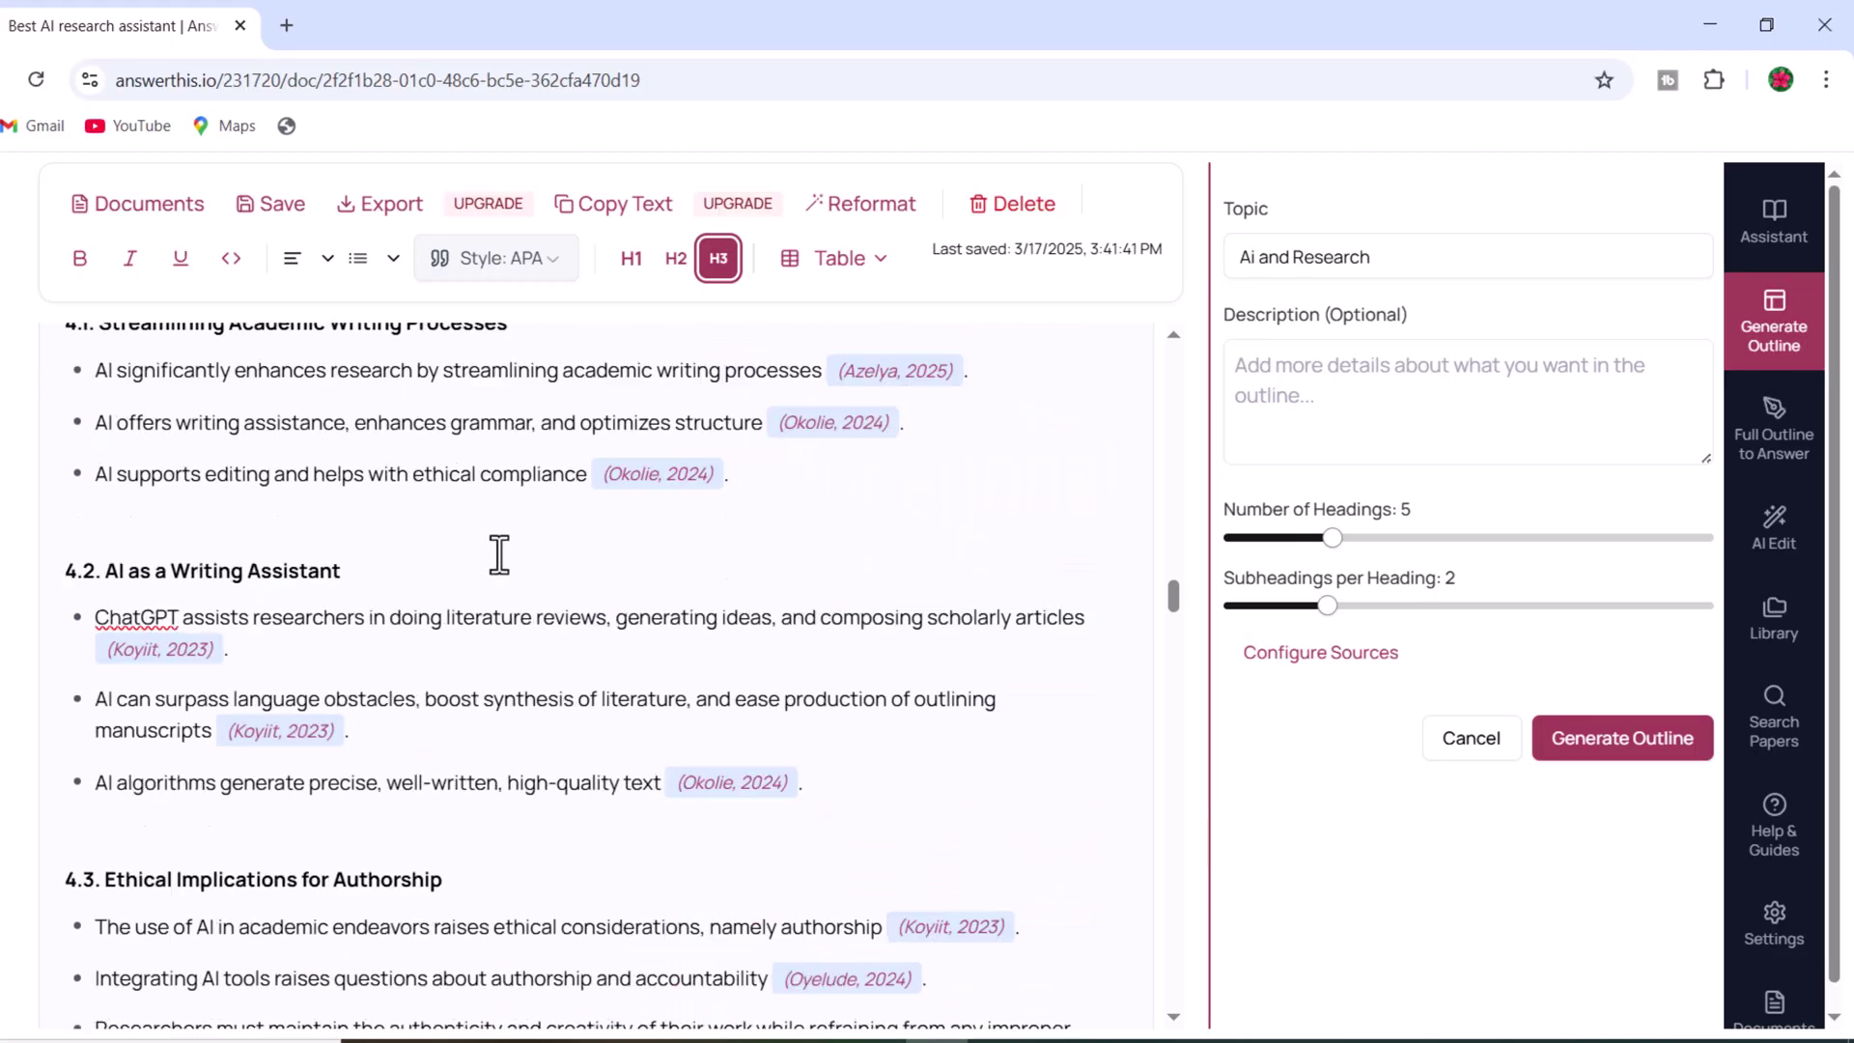
{"action": "scroll", "coordinate": [498, 555], "scroll_direction": "down", "scroll_amount": 10}
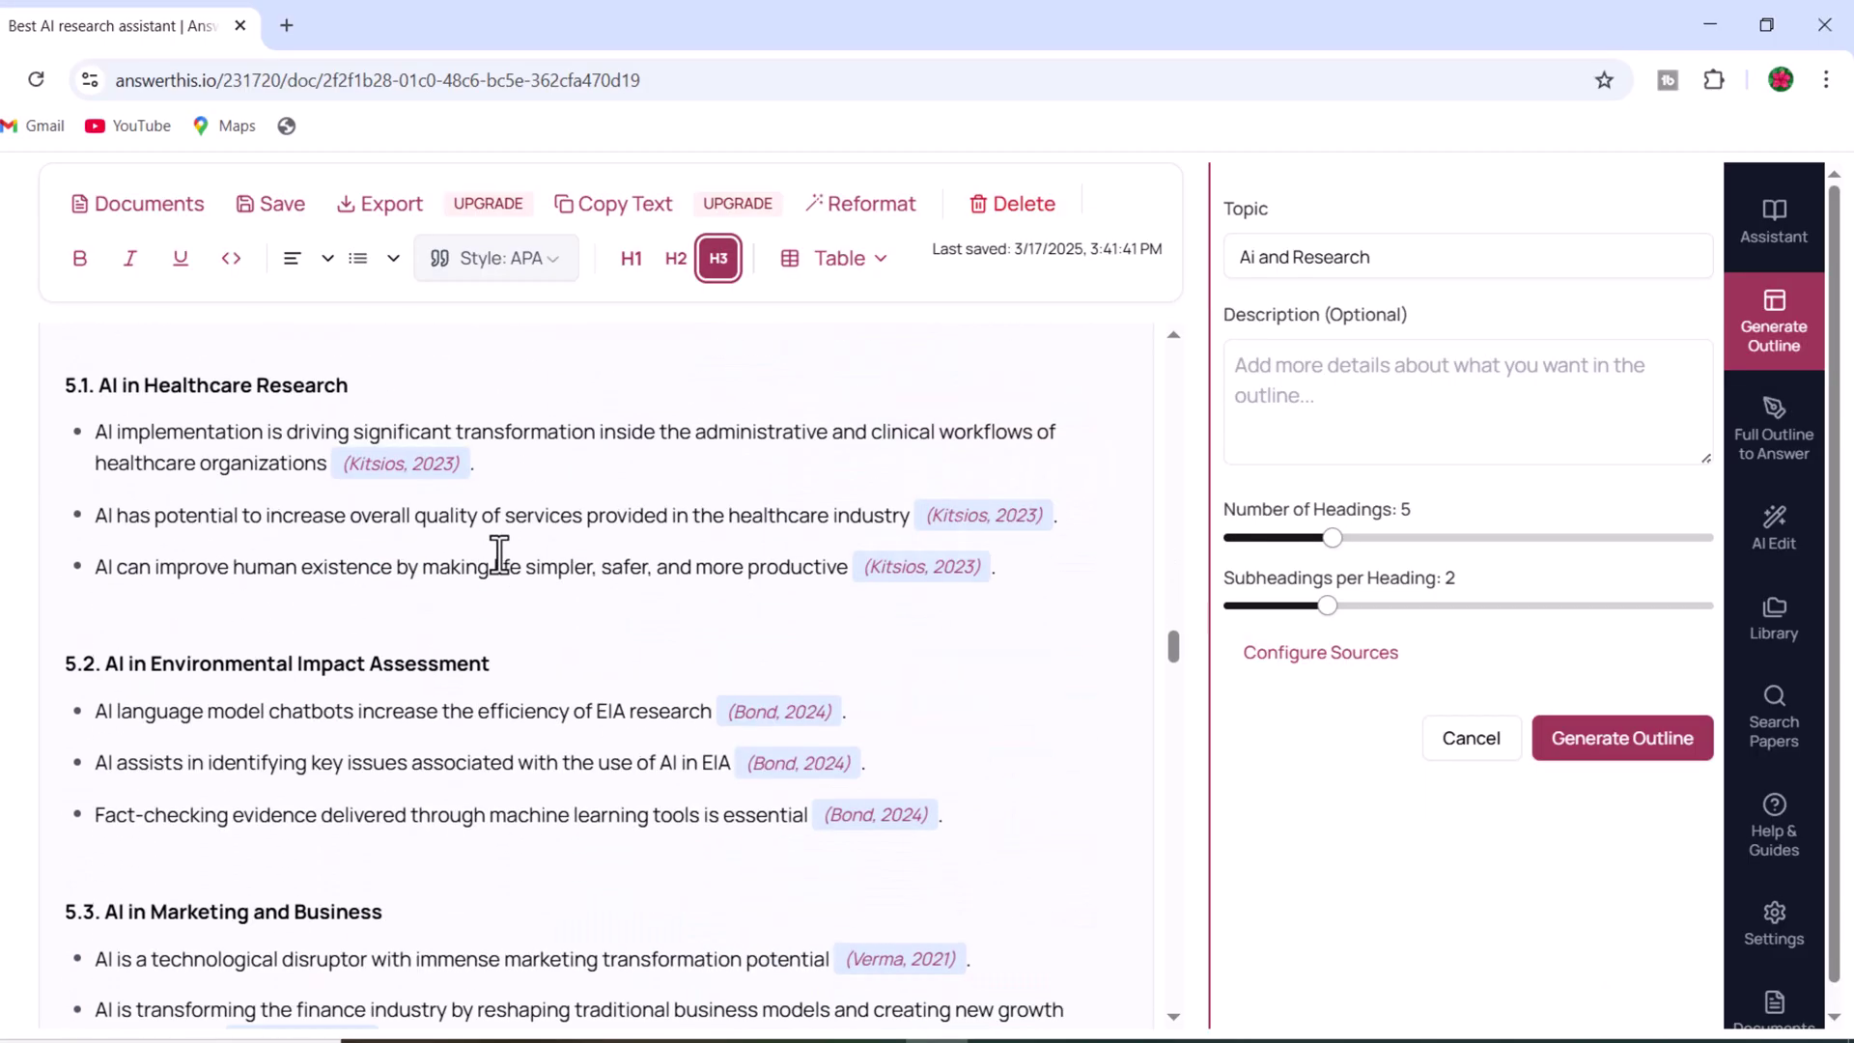
{"action": "scroll", "coordinate": [498, 555], "scroll_direction": "down", "scroll_amount": 10}
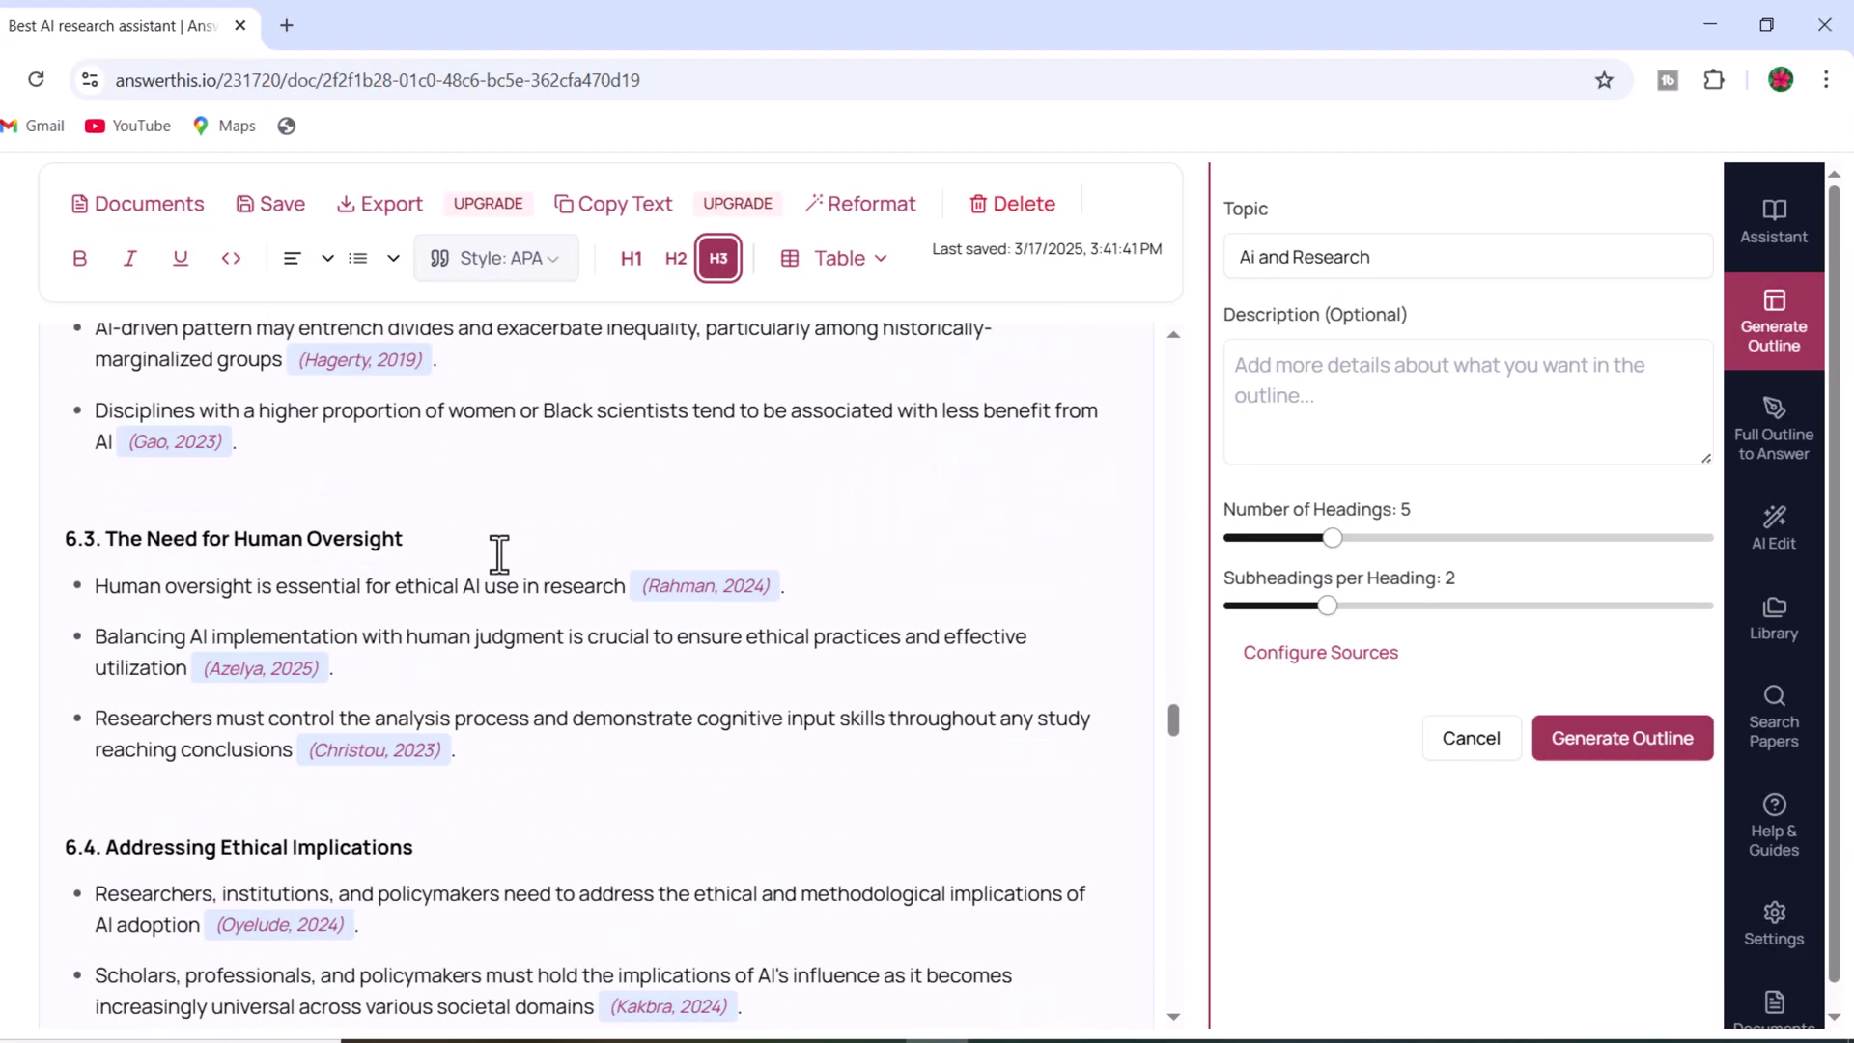
{"action": "scroll", "coordinate": [498, 555], "scroll_direction": "down", "scroll_amount": 2}
{"action": "scroll", "coordinate": [499, 556], "scroll_direction": "down", "scroll_amount": 6}
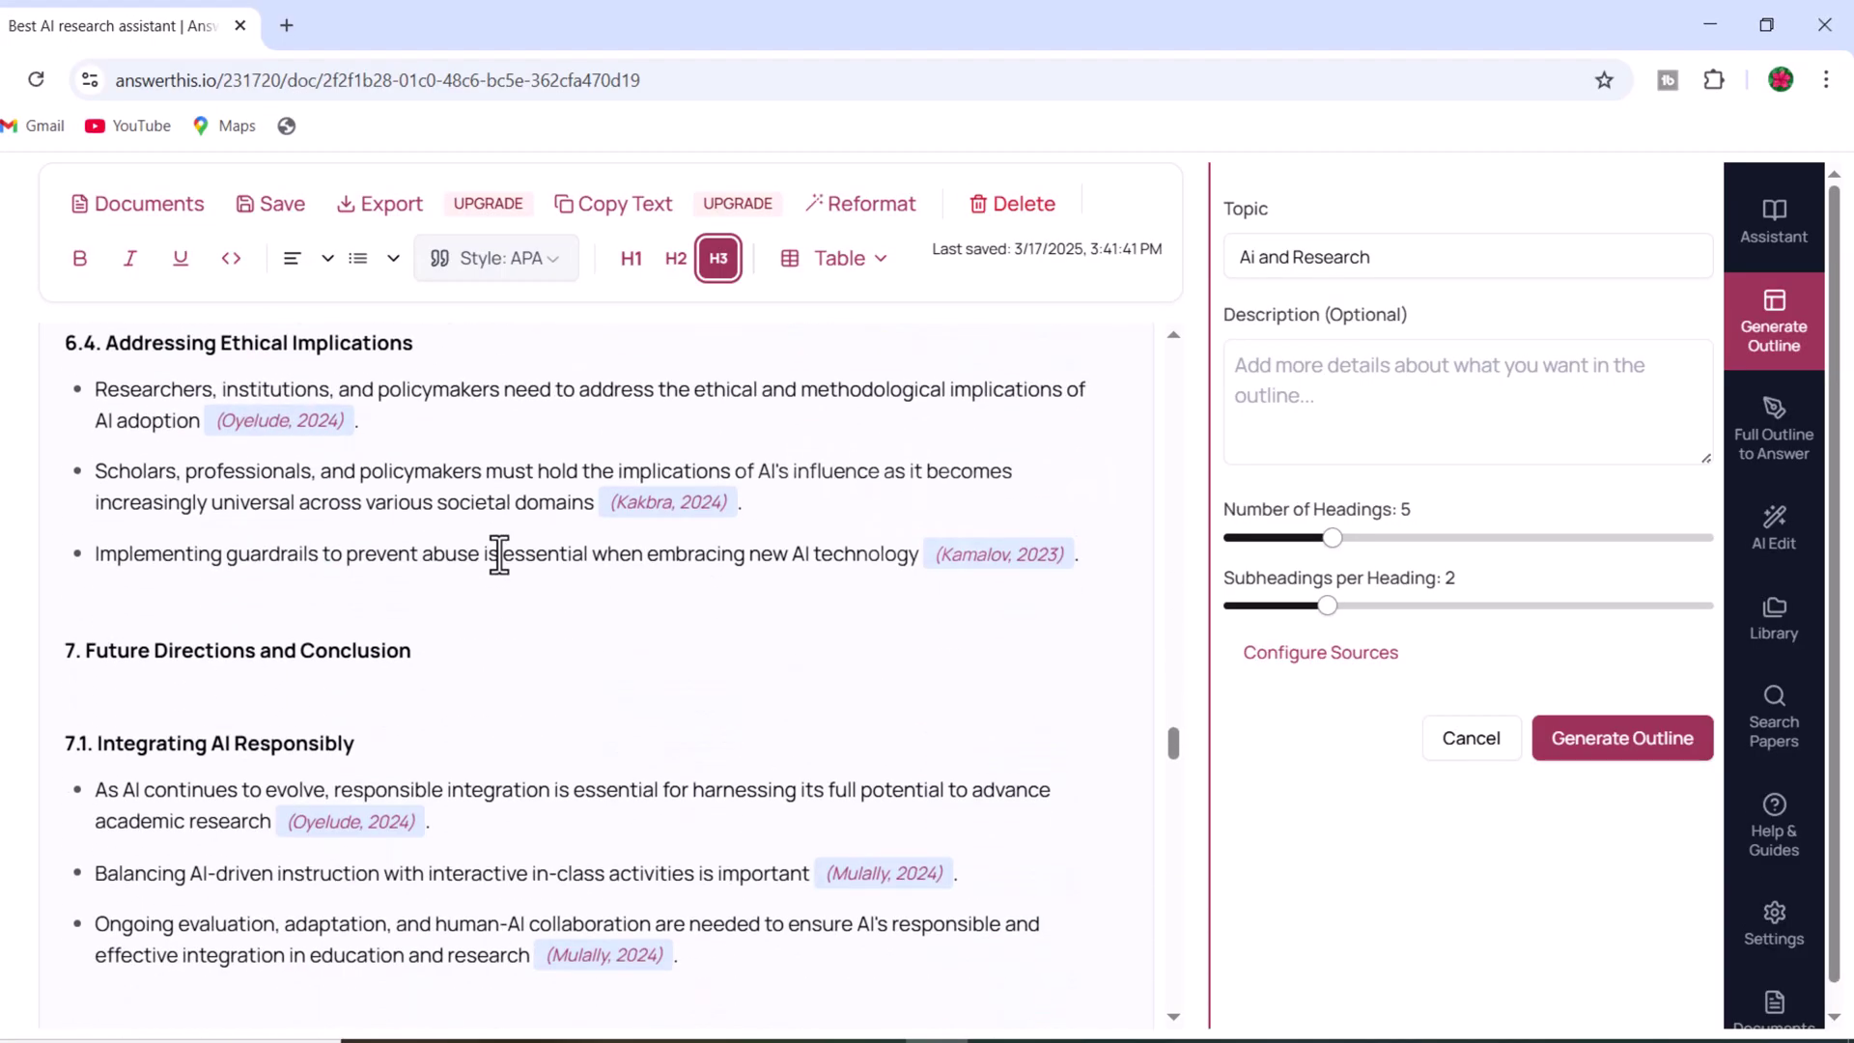
{"action": "scroll", "coordinate": [498, 555], "scroll_direction": "down", "scroll_amount": 15}
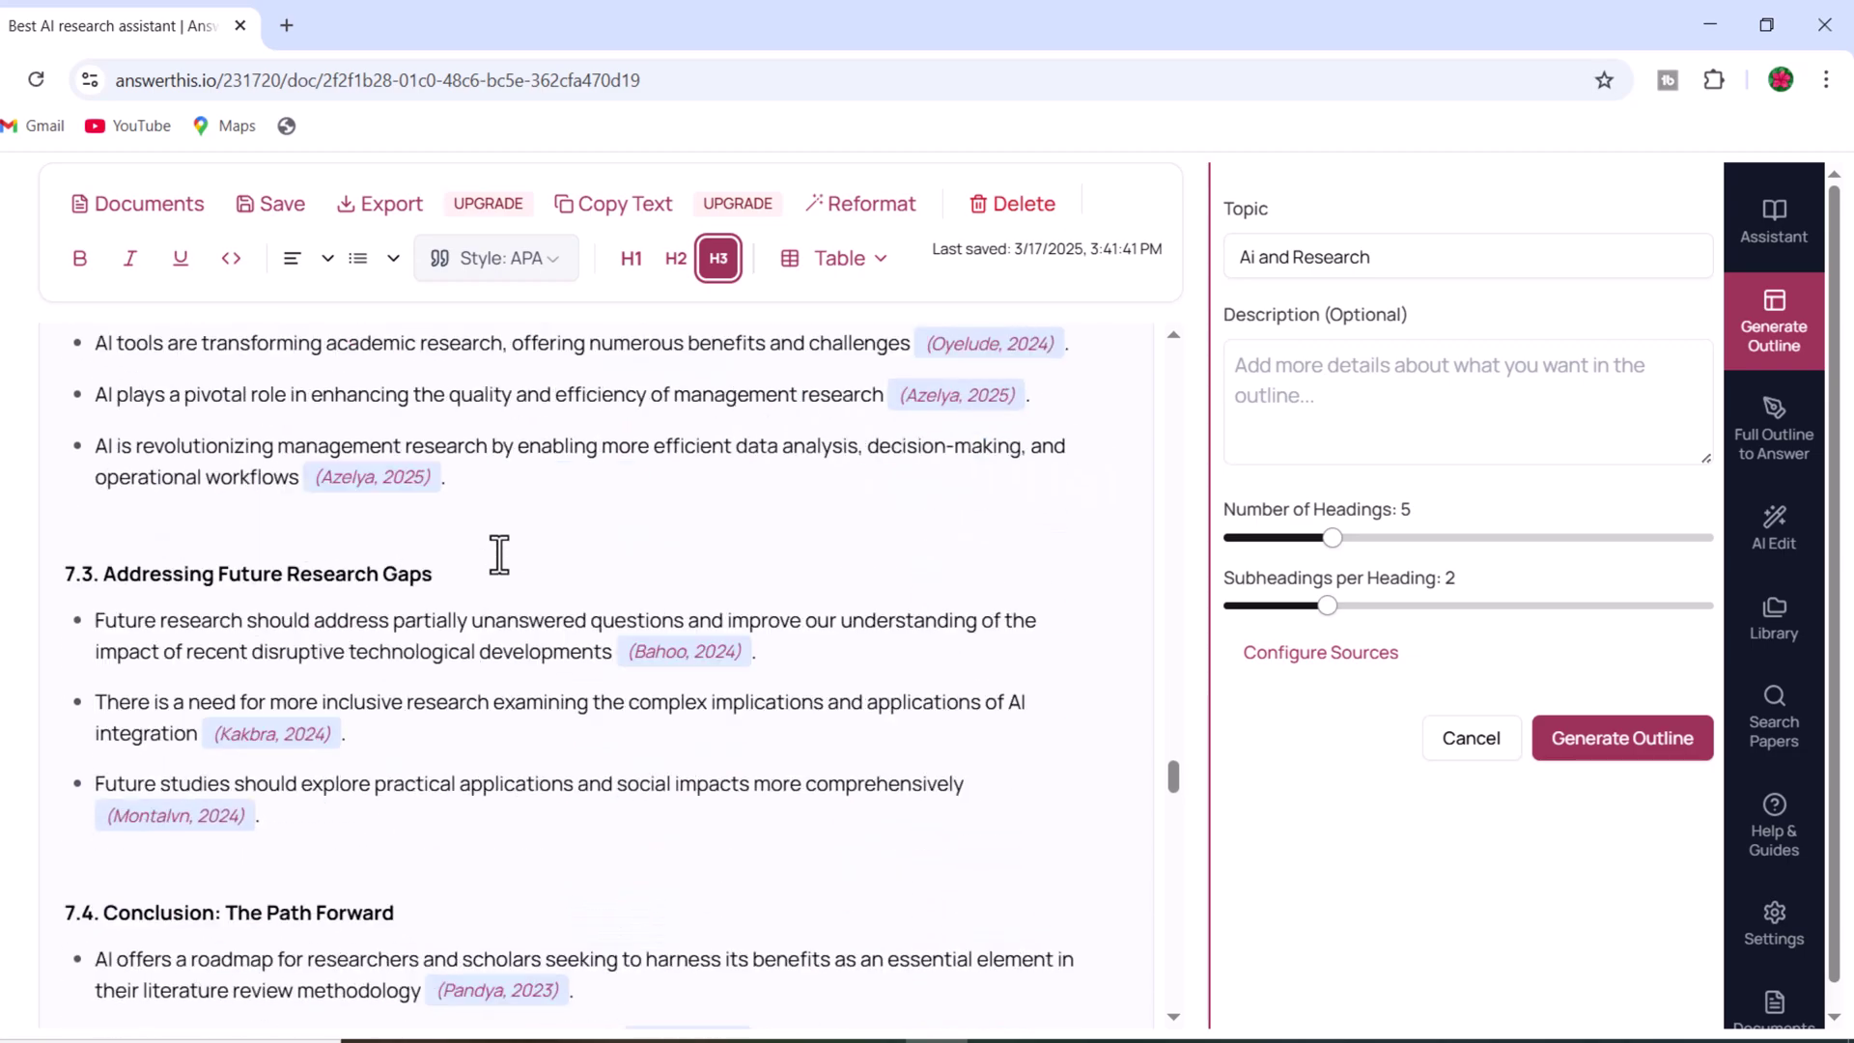
{"action": "scroll", "coordinate": [498, 555], "scroll_direction": "down", "scroll_amount": 4}
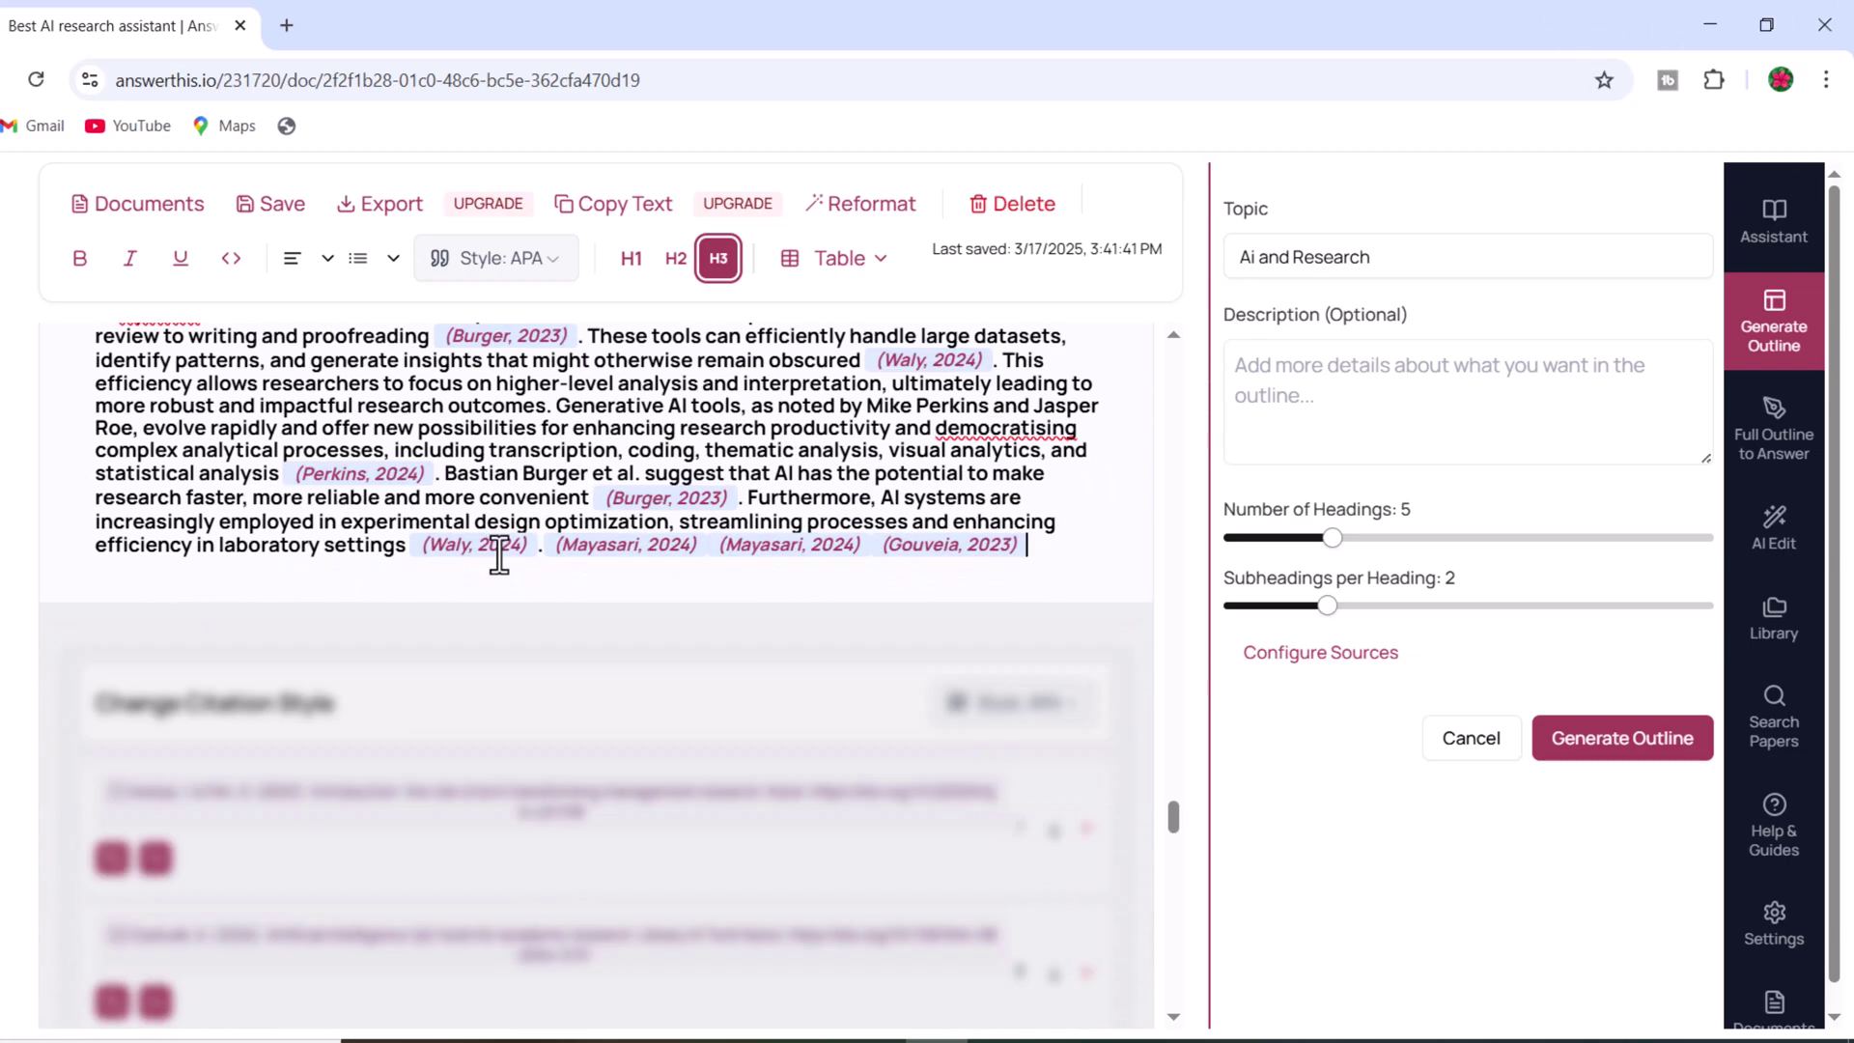